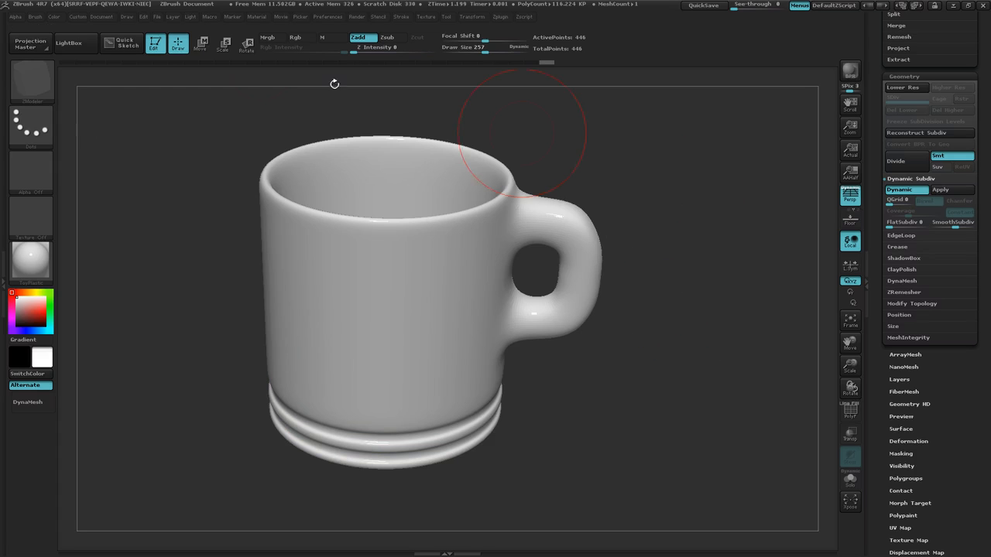
Clear the finished mug from the canvas and draw a Cylinder3D primitive in its place.
left_click(154, 44)
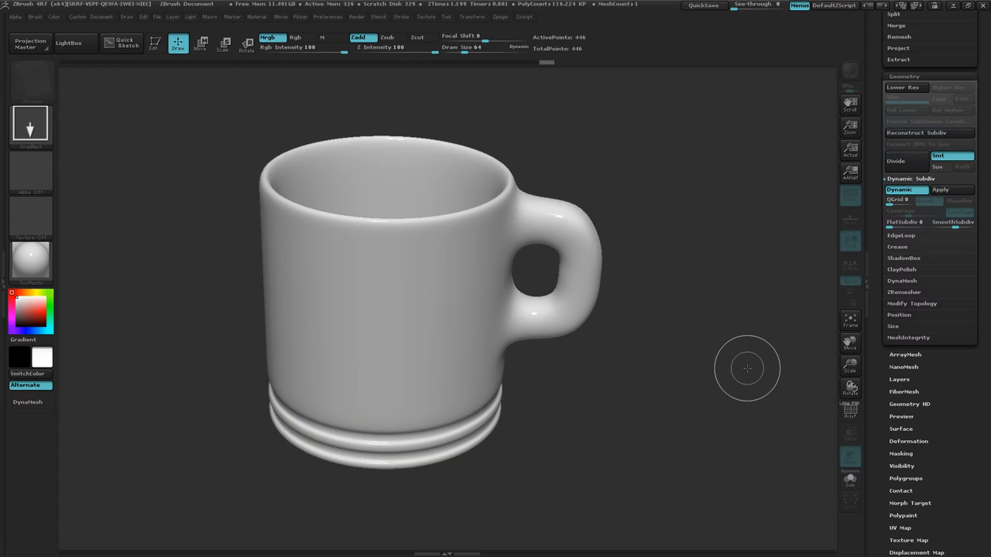
key("ctrl+n")
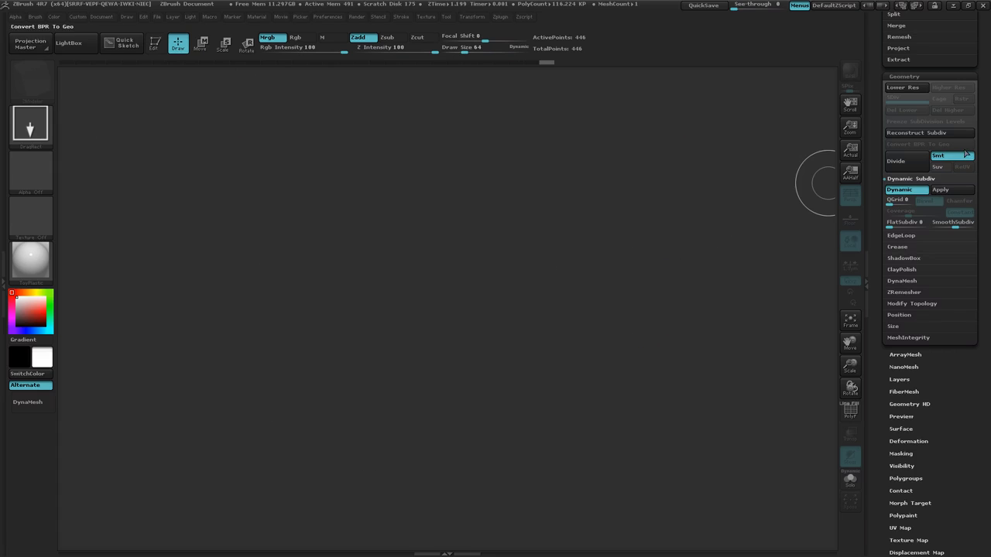
left_click_drag(980, 78, 988, 218)
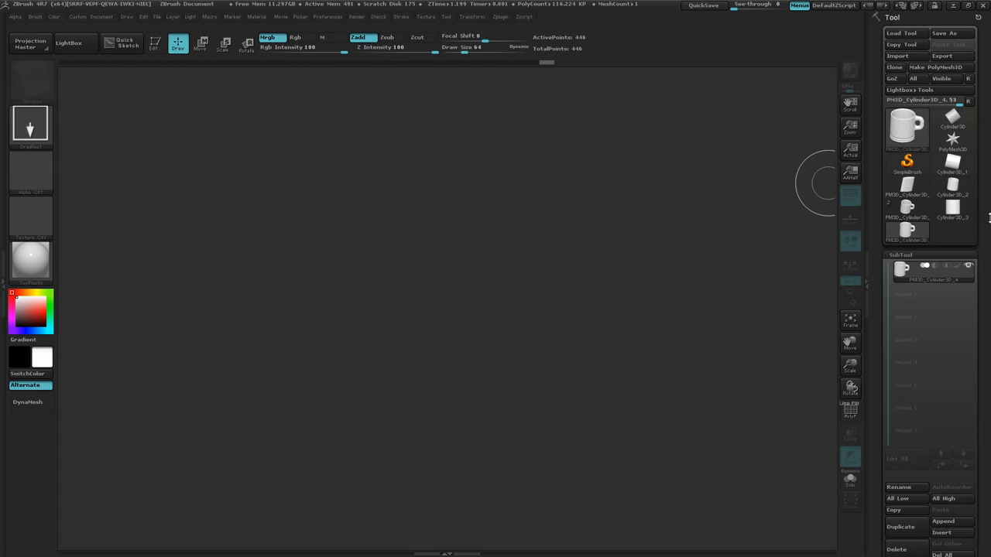
left_click(952, 118)
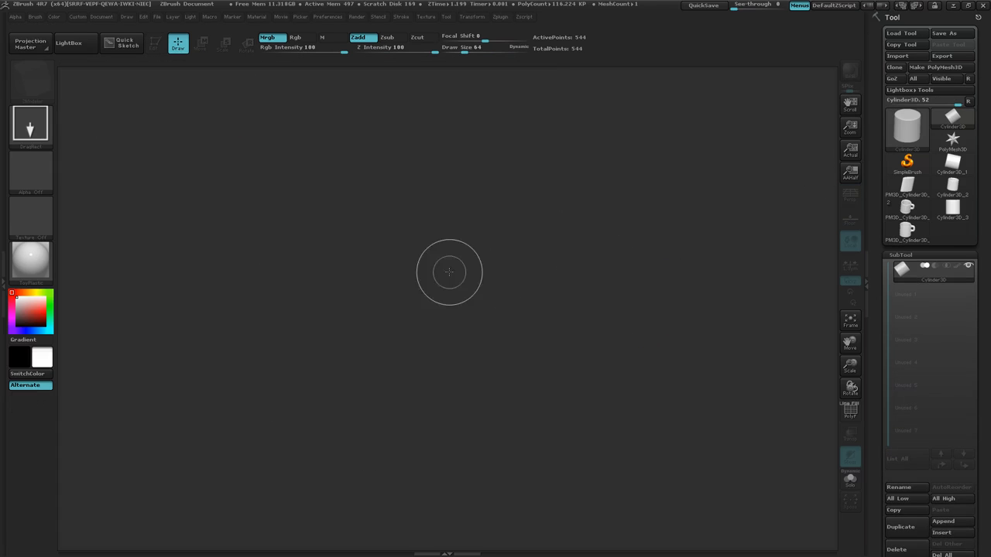
left_click_drag(376, 287, 516, 227)
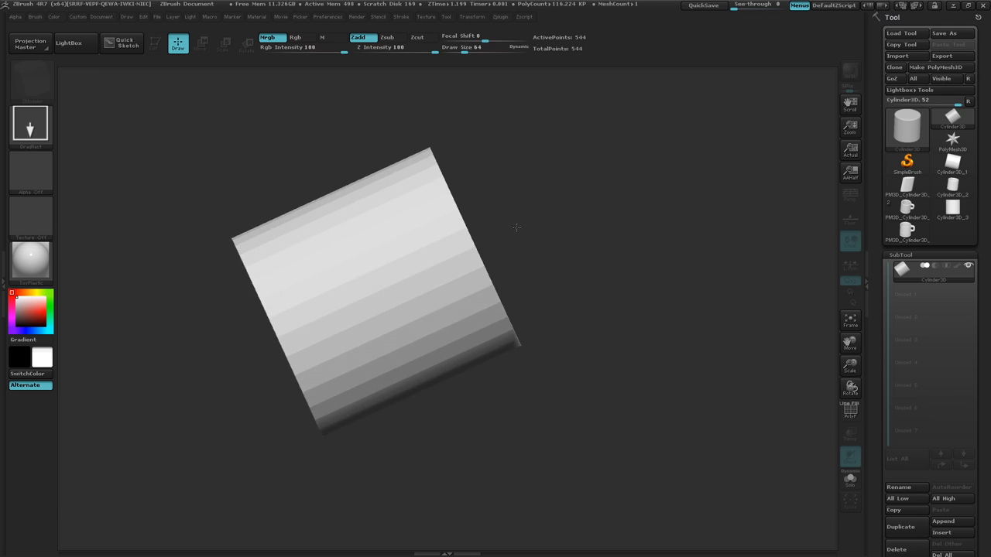
Draw a second cylinder beside the first, make it editable and clear the leftover copy from the canvas.
left_click(35, 270)
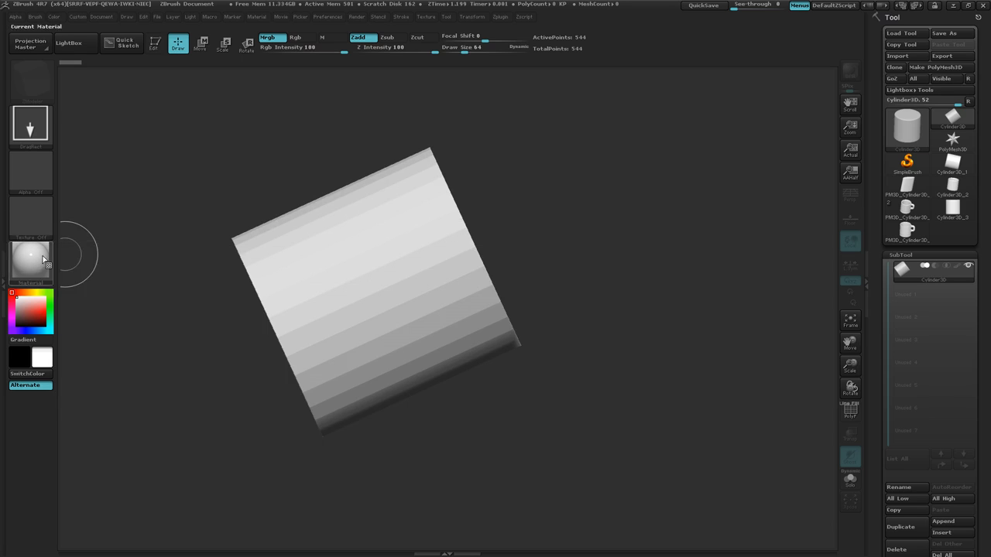
left_click_drag(719, 339, 595, 191)
left_click(156, 44)
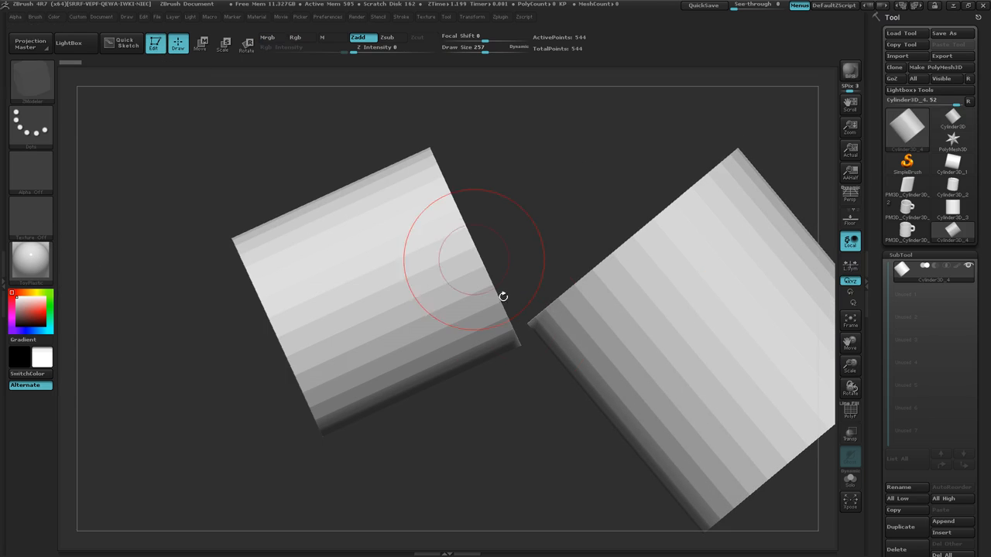
key("ctrl+n")
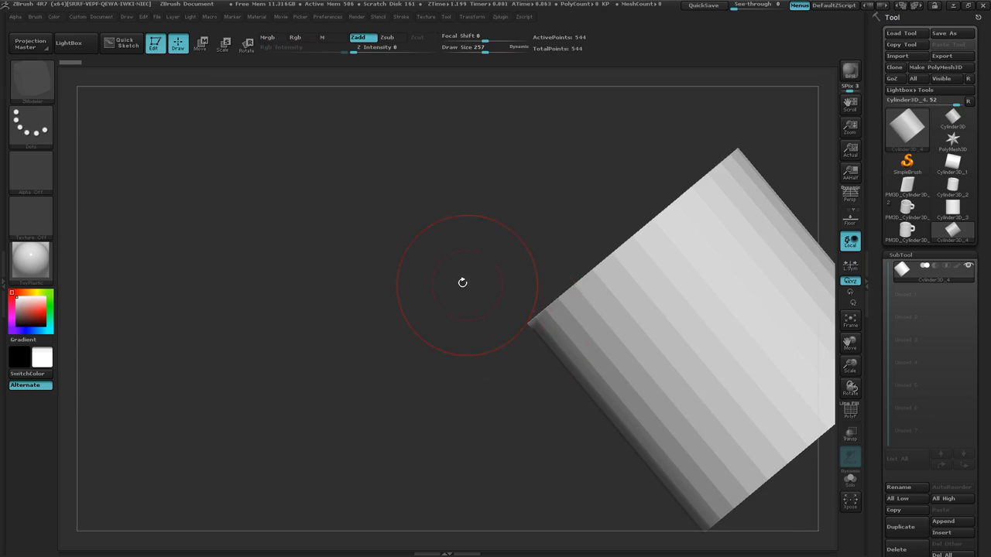
Frame the editable cylinder in the canvas and turn on the floor grid.
left_click_drag(462, 282, 504, 281)
key("f")
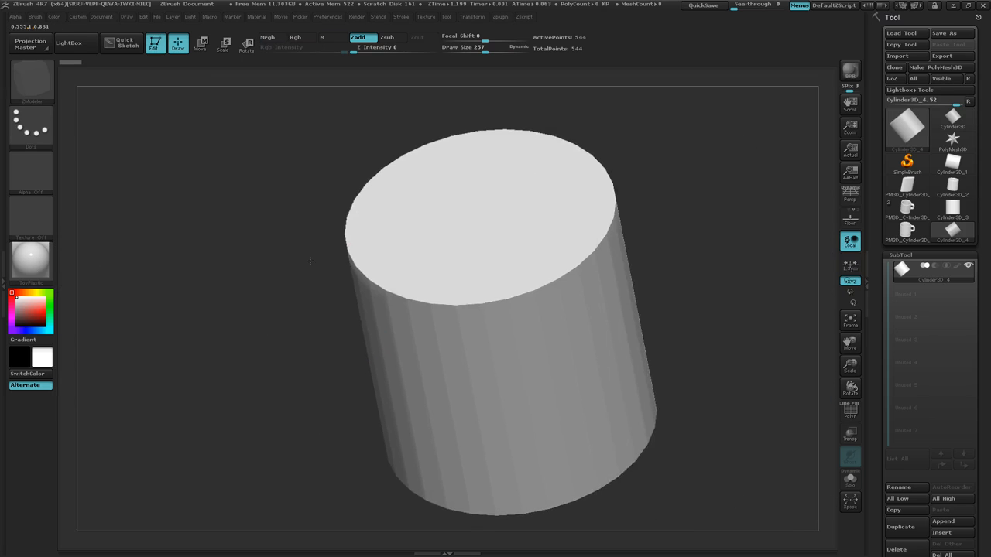
left_click_drag(310, 261, 766, 294)
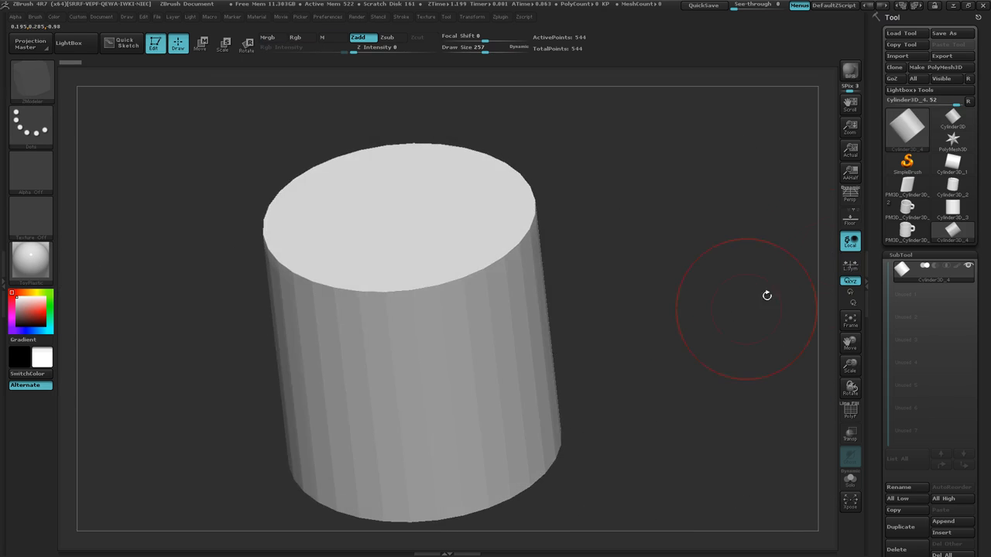
left_click(851, 222)
left_click_drag(779, 247, 630, 338)
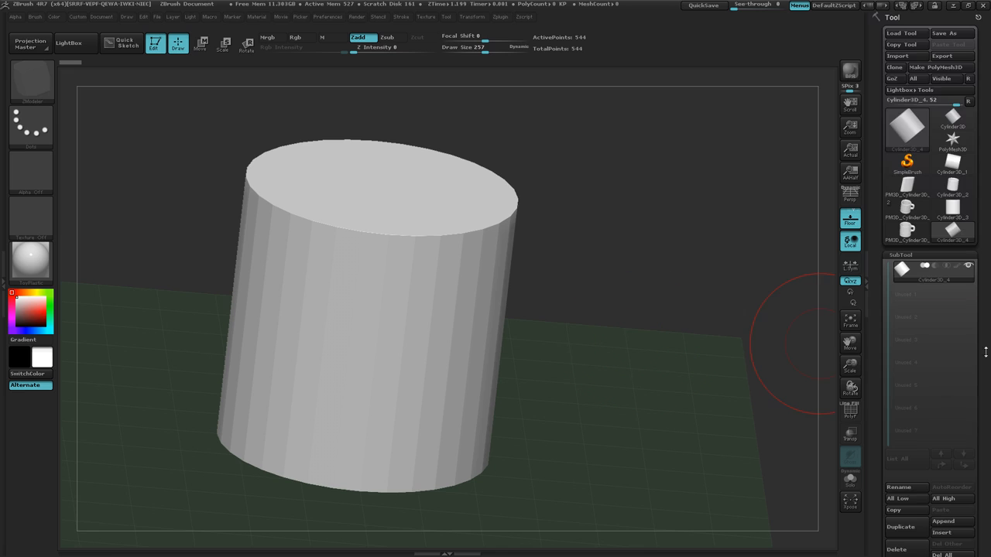
Show the cylinder's wireframe and initialize it with 16 horizontal and 10 vertical divisions.
left_click_drag(985, 352, 981, 225)
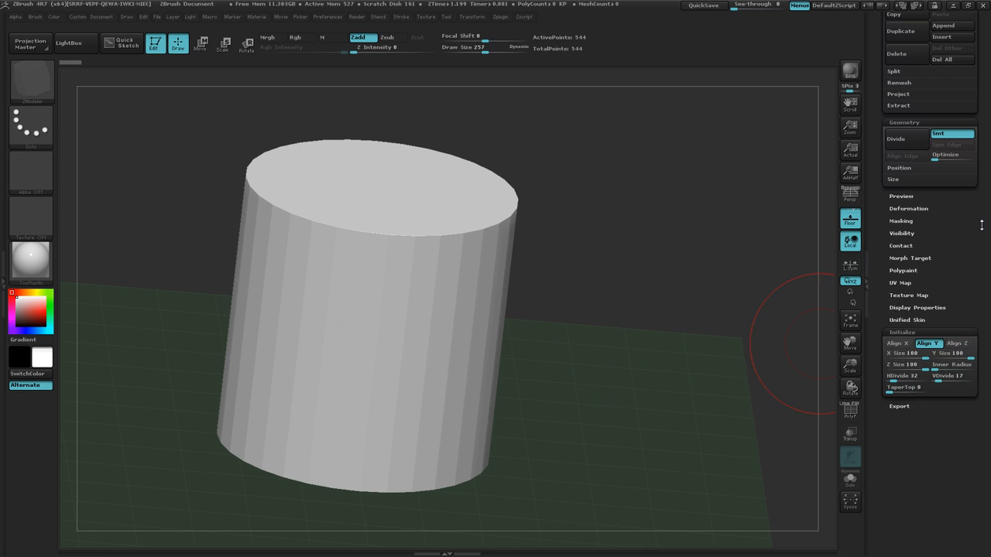
left_click(850, 411)
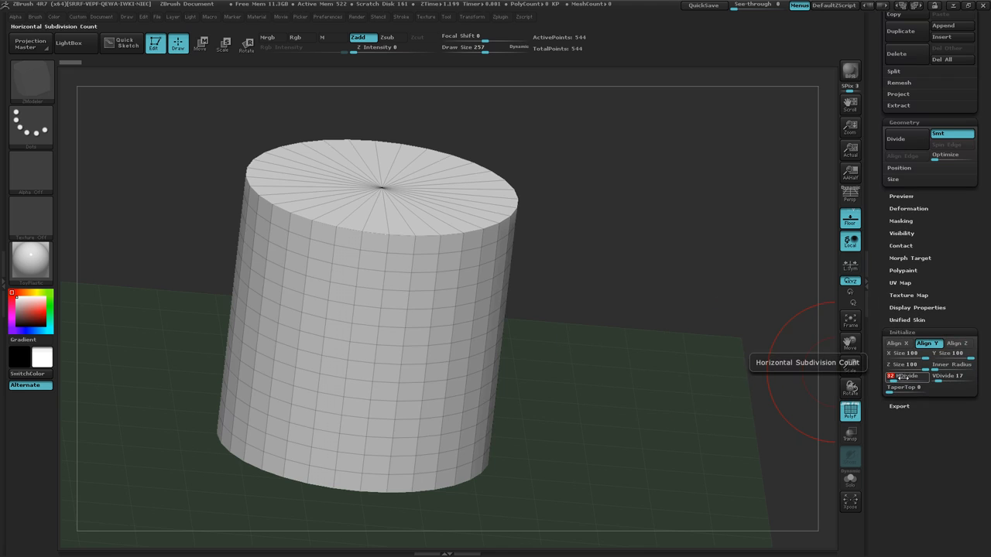
key("Return")
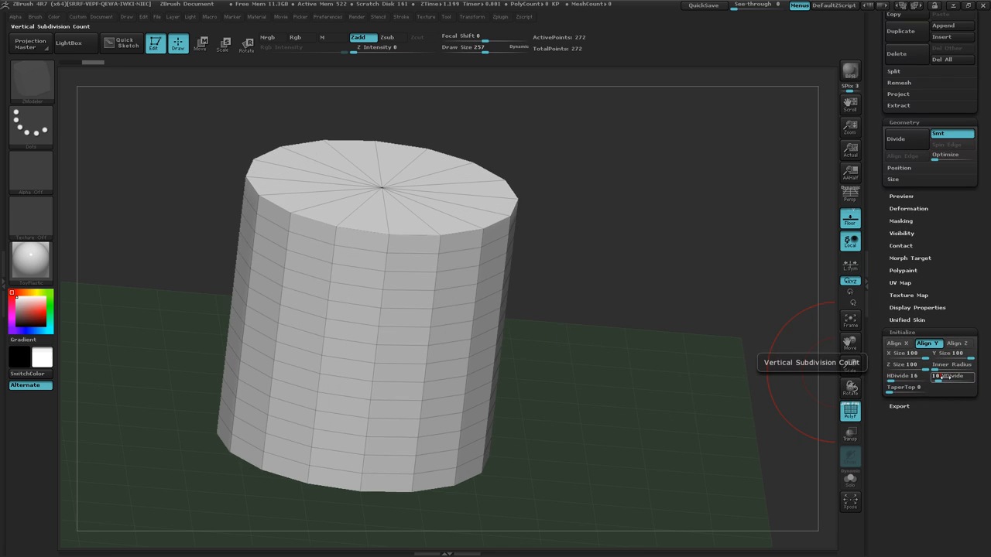
left_click(945, 377)
type("10")
key("Return")
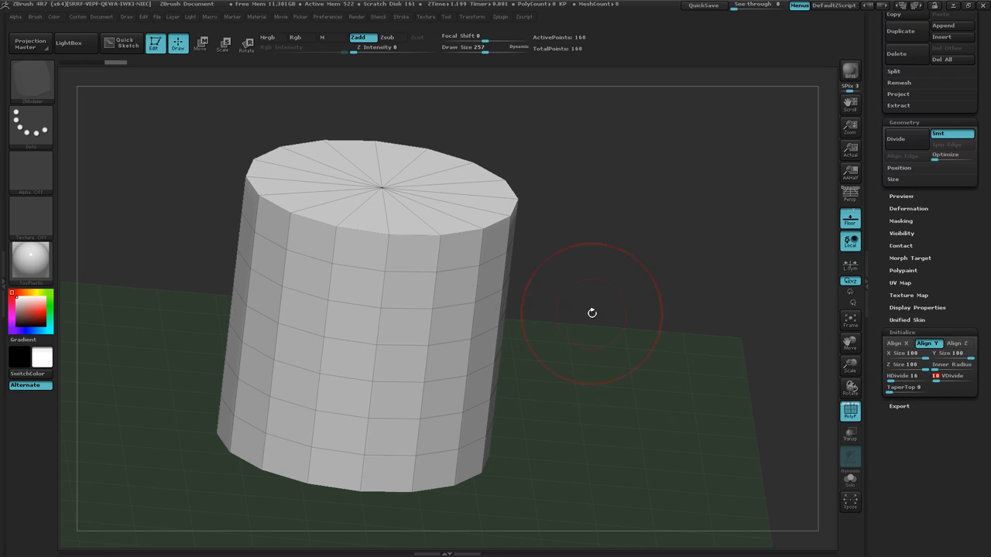
Hollow the cylinder into a thin-walled tube by setting its Inner Radius to 90.
left_click_drag(592, 313, 591, 285)
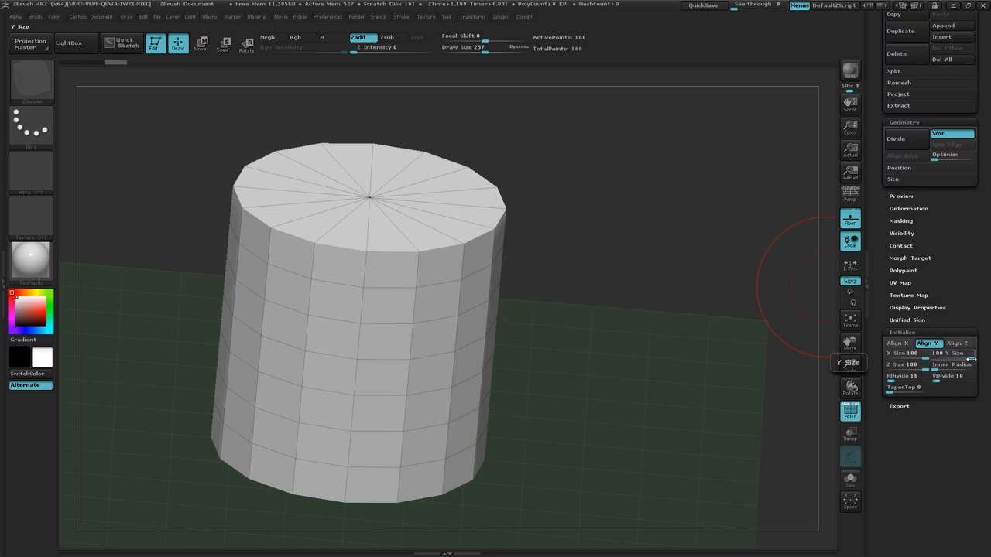
left_click(945, 367)
left_click_drag(944, 370, 964, 370)
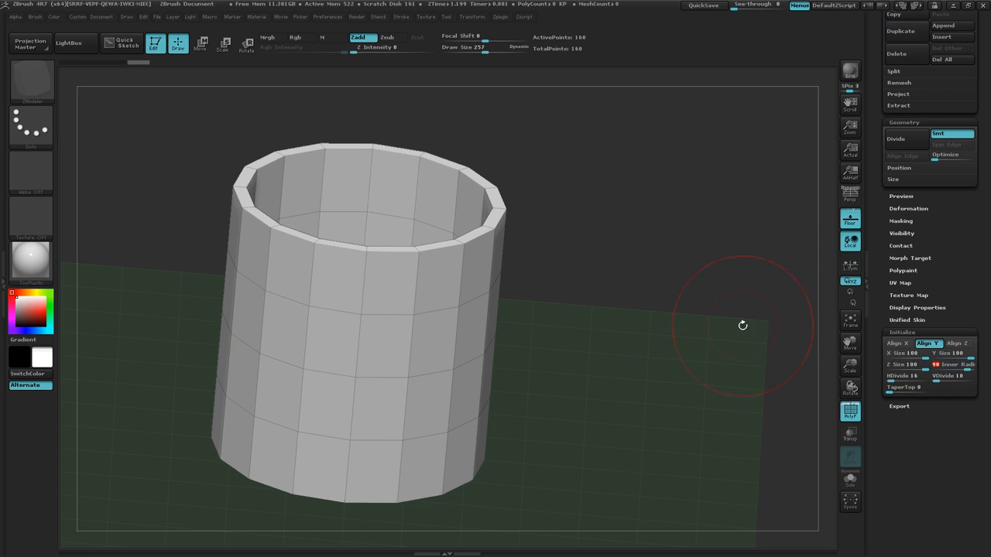
Convert the hollow cylinder into an editable PolyMesh3D.
left_click_drag(744, 325, 646, 253)
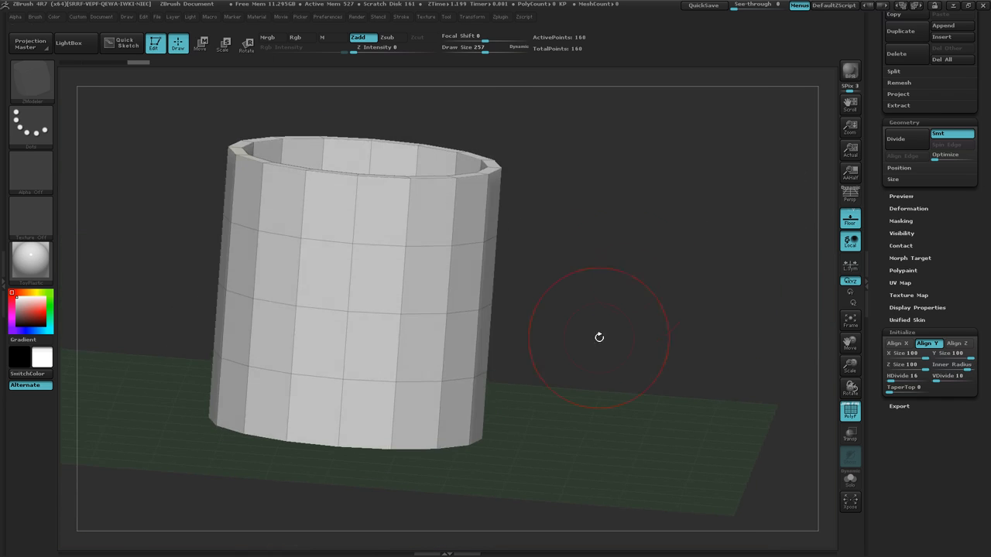
left_click_drag(599, 338, 603, 339)
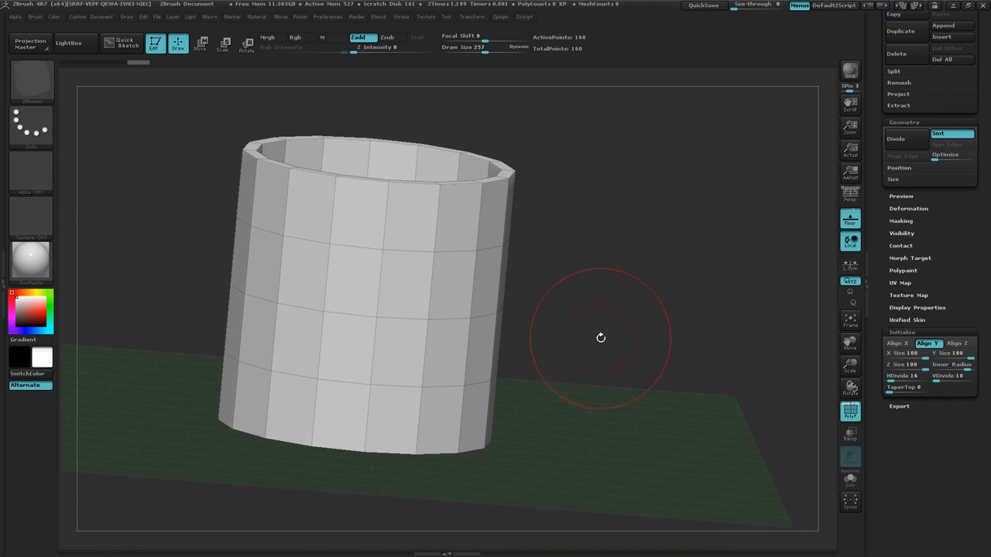
left_click_drag(986, 201, 989, 341)
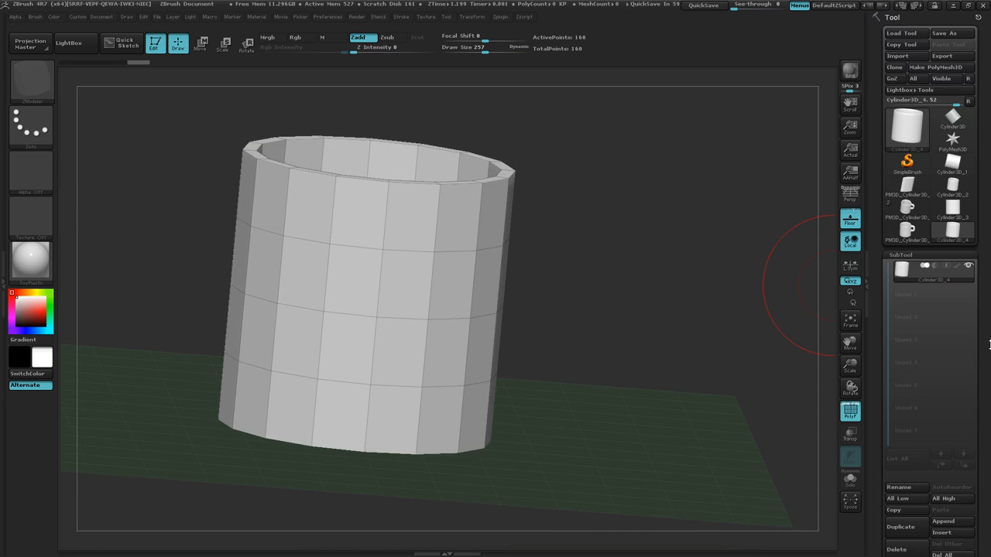
left_click(938, 67)
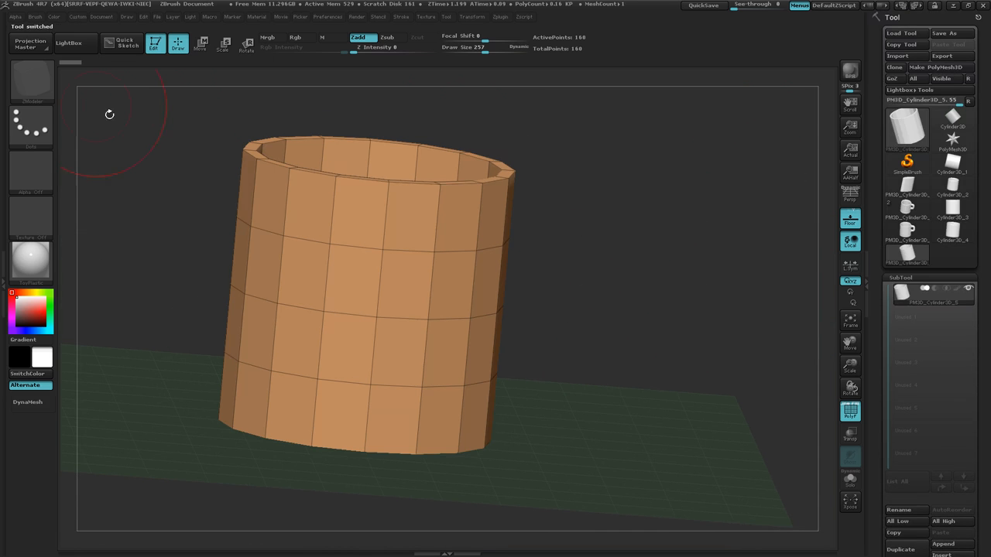
Switch the sculpting brush to Pinch.
left_click(43, 90)
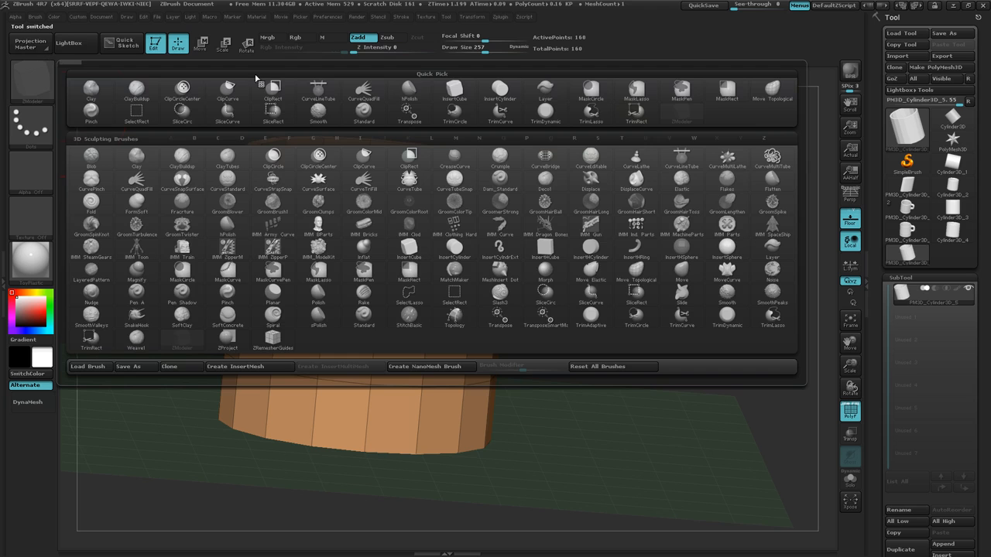
left_click(96, 114)
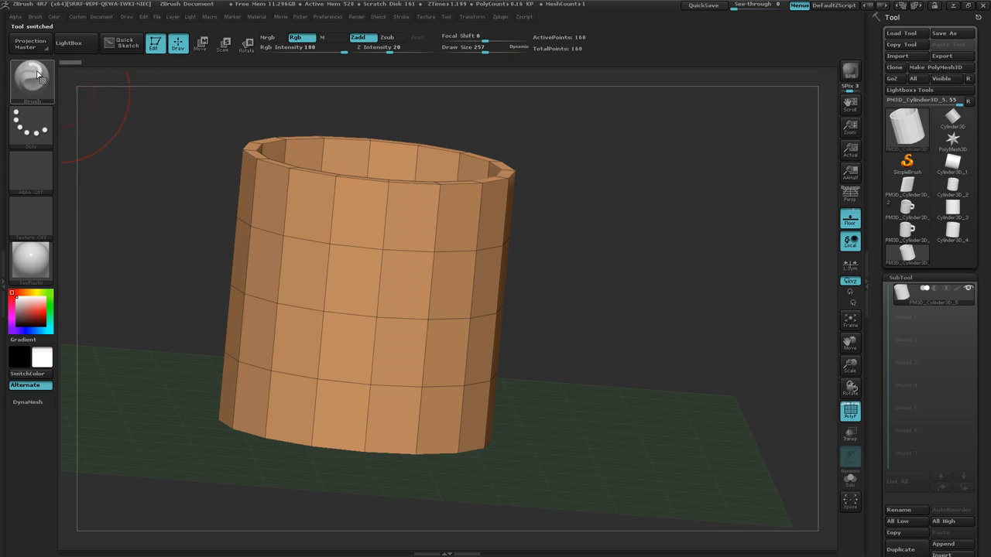
left_click_drag(542, 301, 556, 303)
left_click_drag(558, 269, 559, 308)
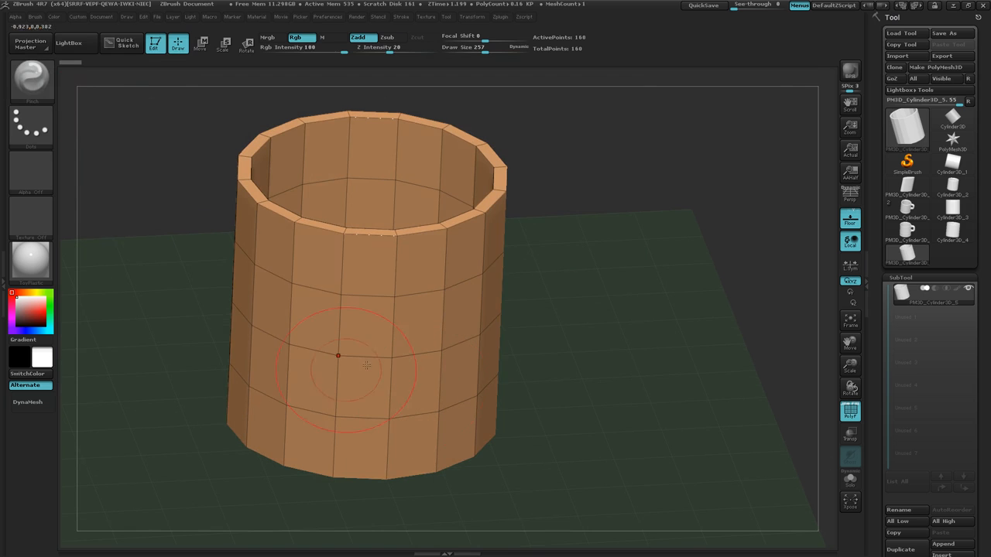
Switch the active brush to ZModeler.
left_click(32, 87)
key("space")
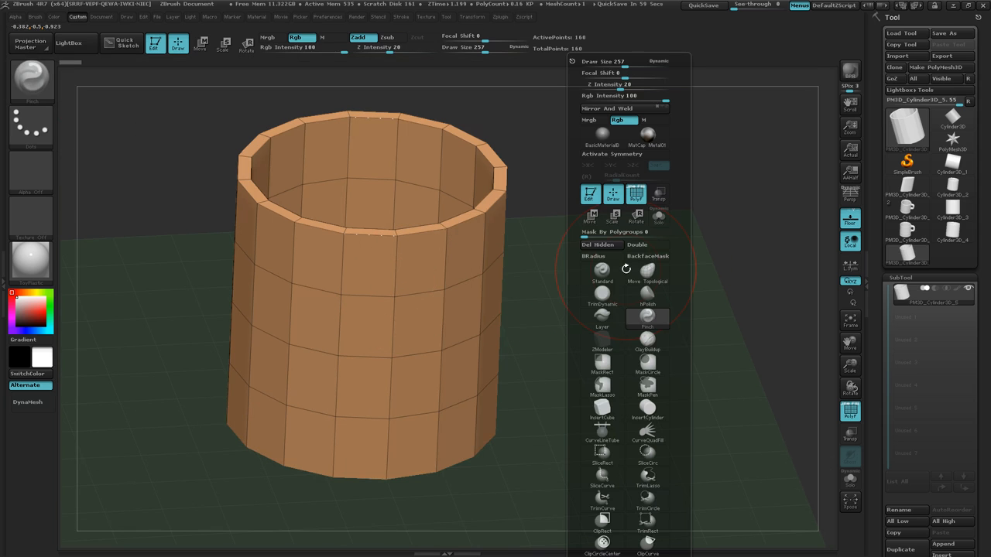
left_click(607, 346)
Set the ZModeler edge action to Insert with Single EdgeLoop and insert a loop just below the cylinder's rim.
left_click_drag(609, 390, 597, 377)
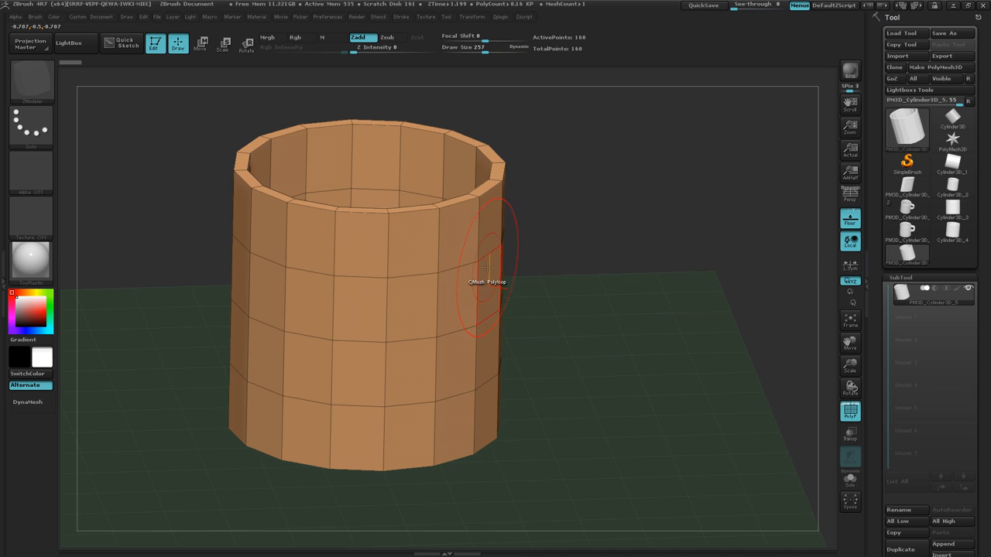
left_click_drag(591, 292, 593, 283)
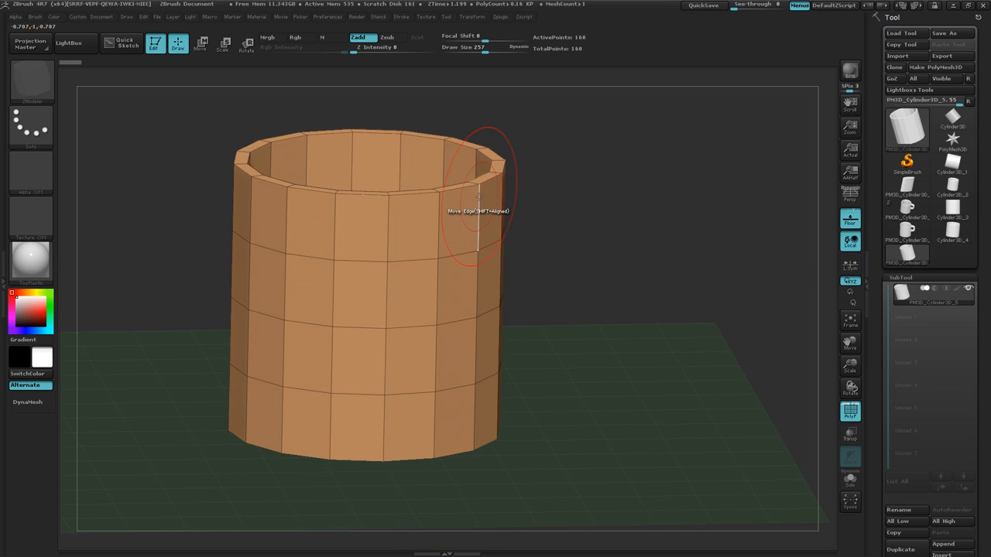
key("space")
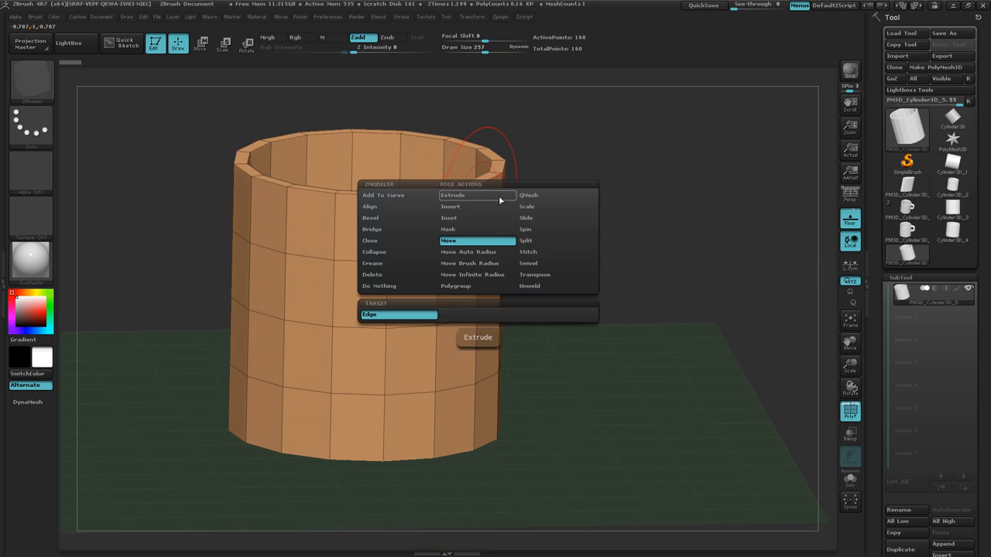
left_click(470, 206)
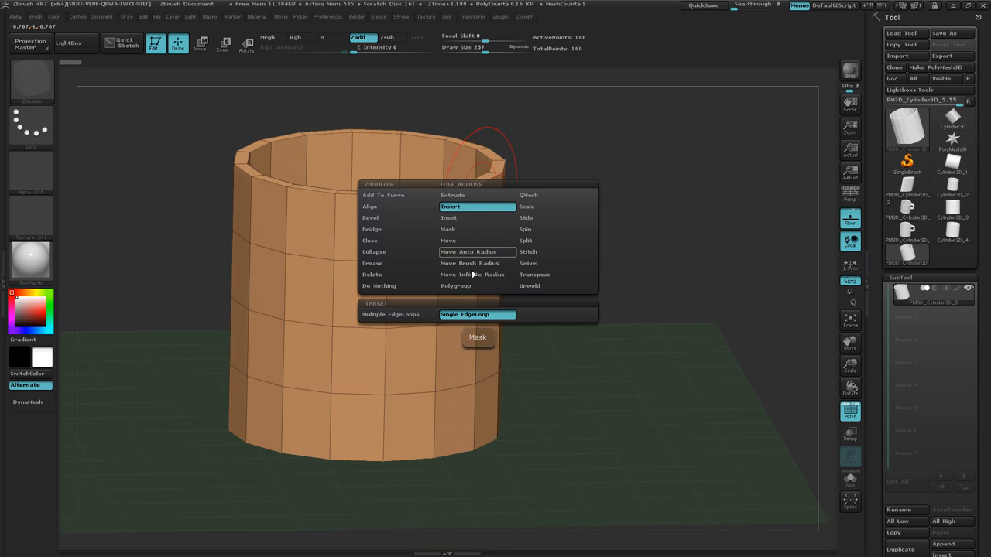
left_click(478, 317)
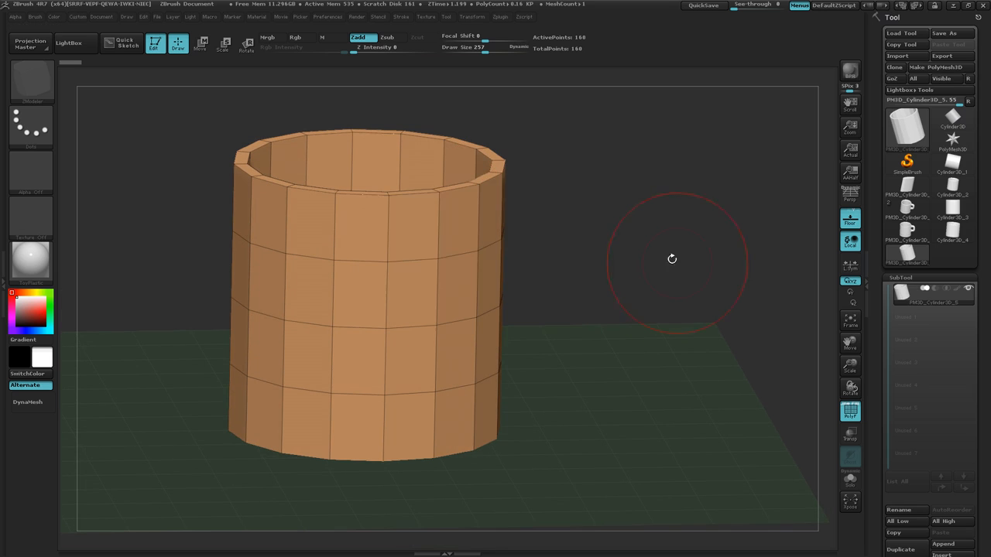
left_click(438, 207)
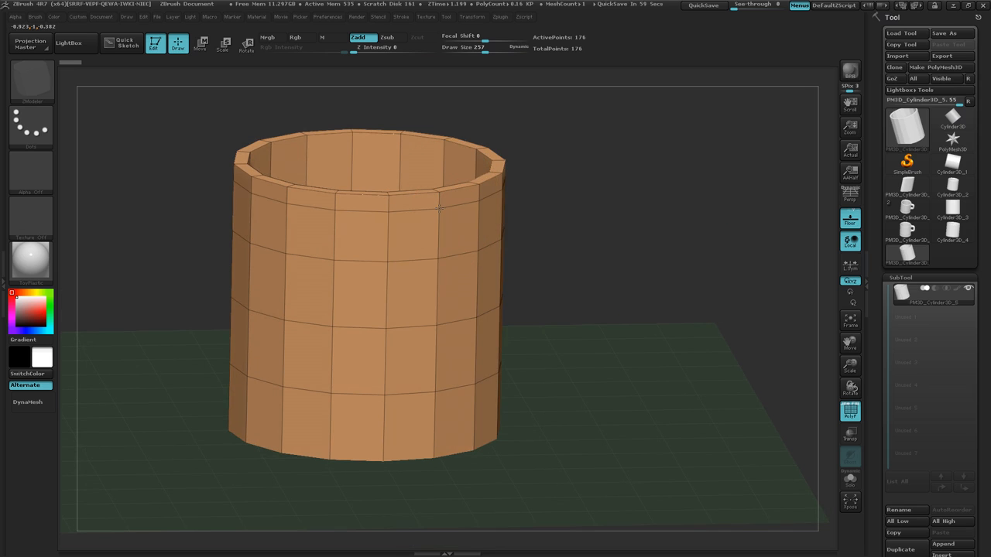
Insert a horizontal edge loop around the cylinder just above its lowest existing edge loop.
mouse_move(570, 264)
left_mouse_down()
mouse_move(571, 239)
mouse_move(571, 251)
left_mouse_up()
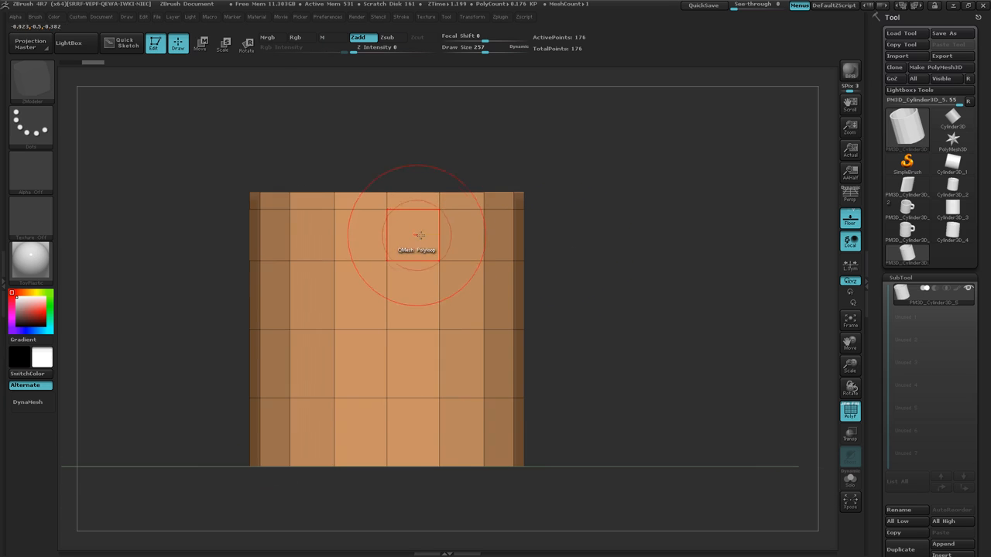
left_click_drag(578, 250, 594, 268)
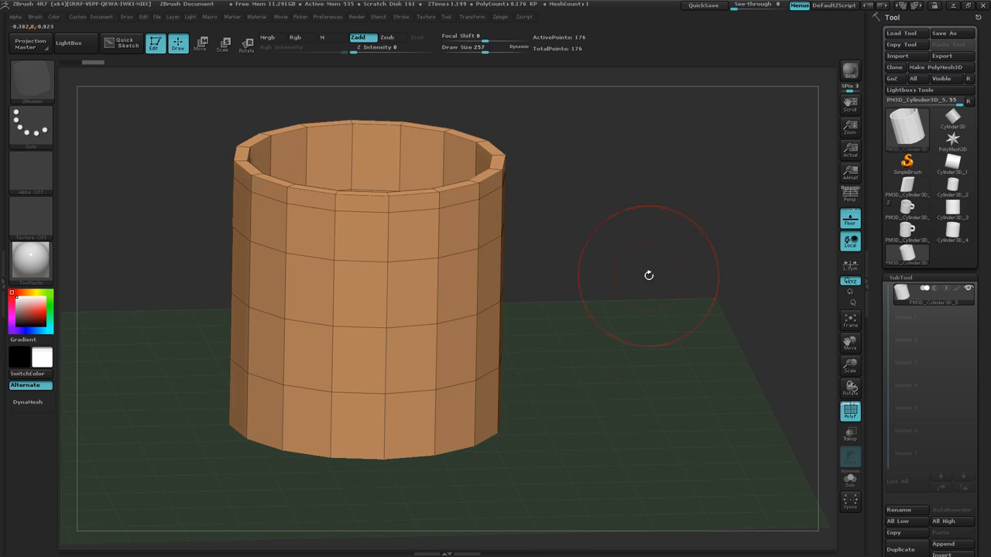
left_click_drag(629, 339, 624, 323)
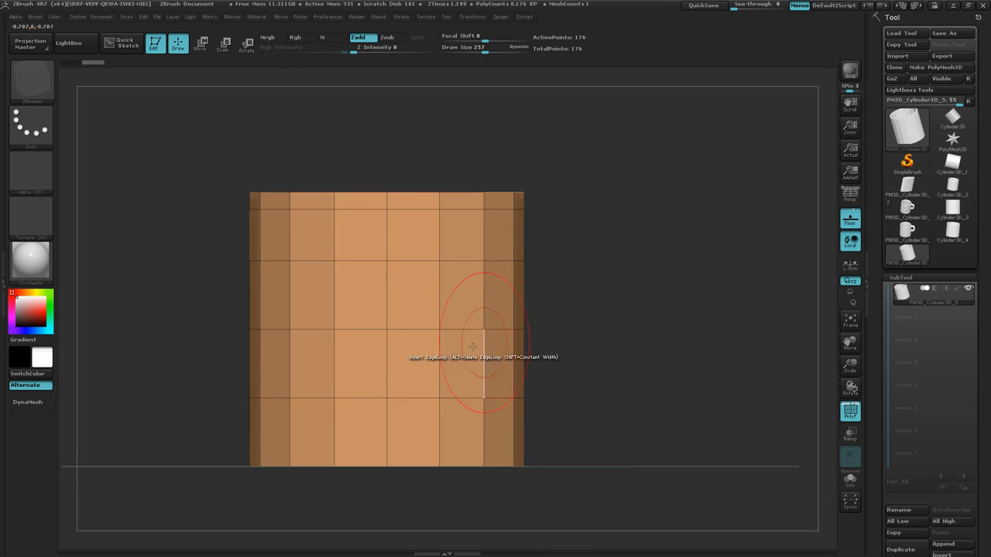
left_click_drag(439, 363, 438, 380)
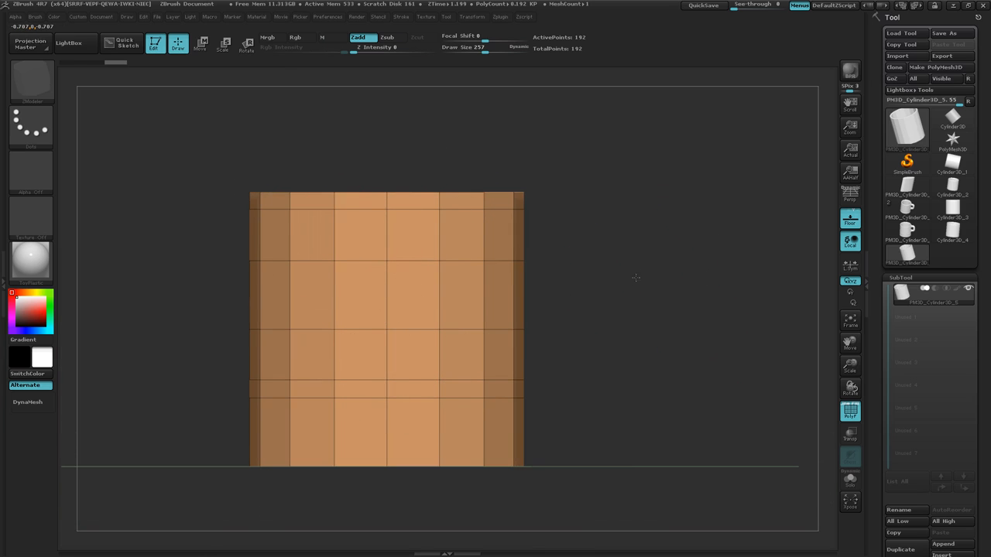
Set the ZModeler polygon action to QMesh with A Single Poly as its target.
left_click_drag(635, 277, 655, 309)
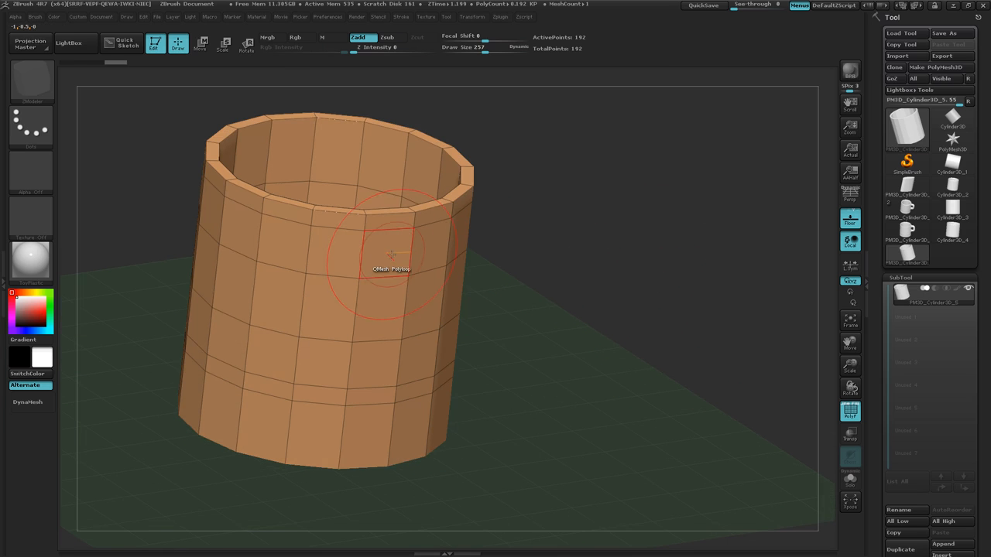
key("space")
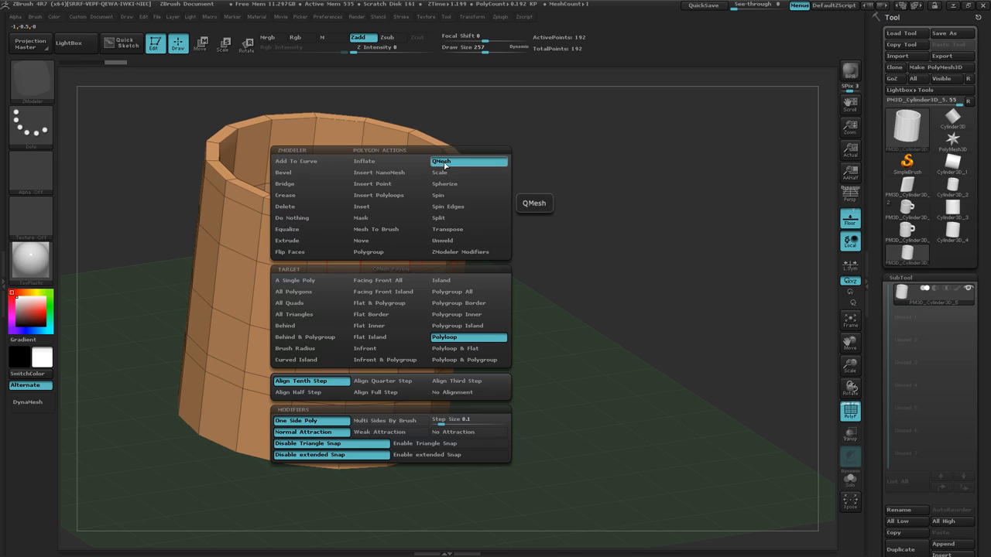
left_click(304, 282)
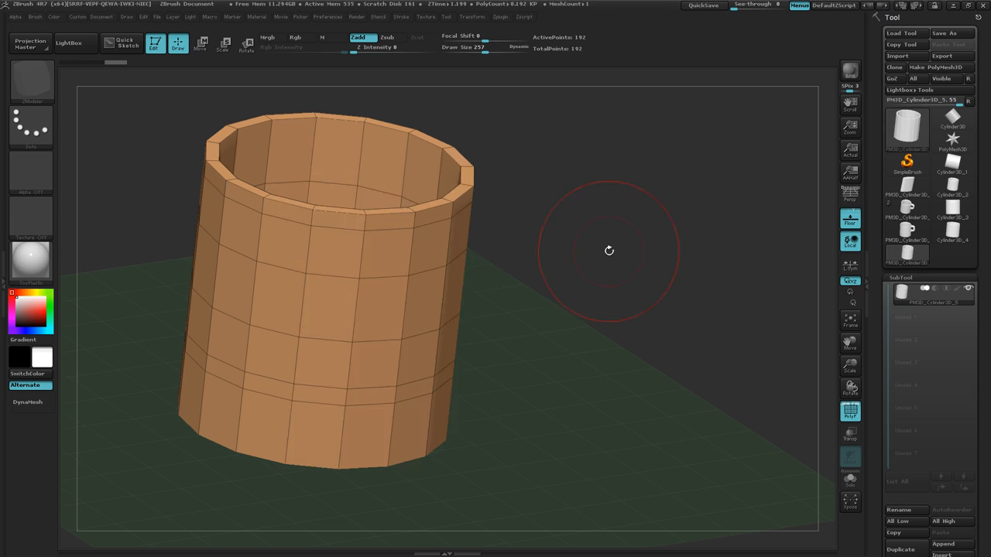
Extrude a single polygon just below the cylinder's rim outward in two block segments with QMesh.
mouse_move(610, 251)
left_mouse_down()
mouse_move(607, 239)
mouse_move(600, 248)
left_mouse_up()
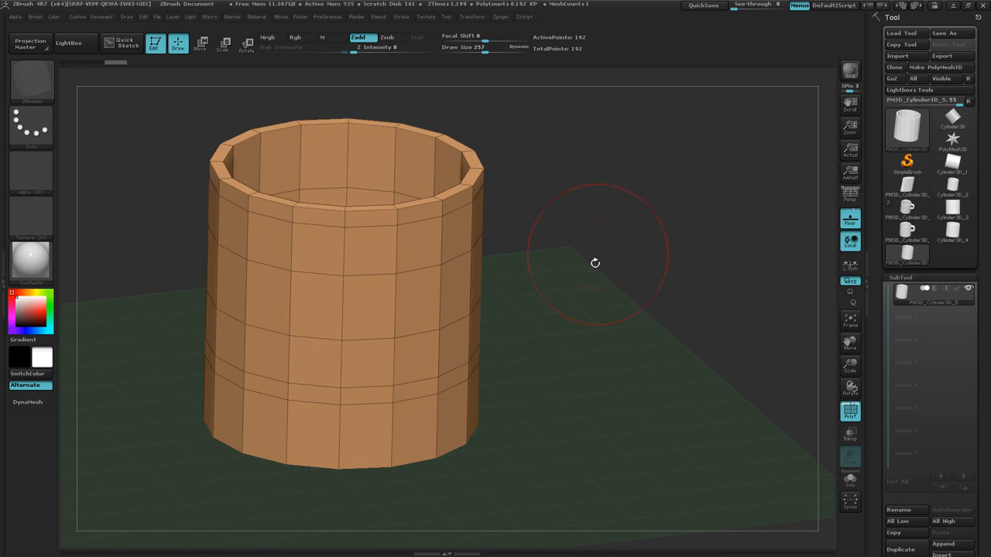
mouse_move(573, 313)
left_mouse_down()
mouse_move(586, 287)
mouse_move(567, 329)
mouse_move(575, 298)
left_mouse_up()
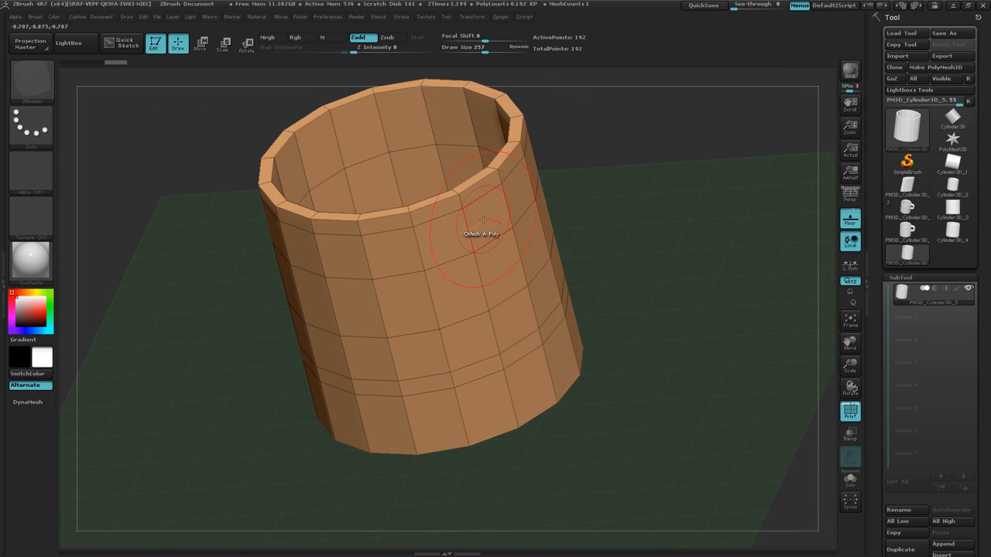
left_click_drag(482, 220, 543, 271)
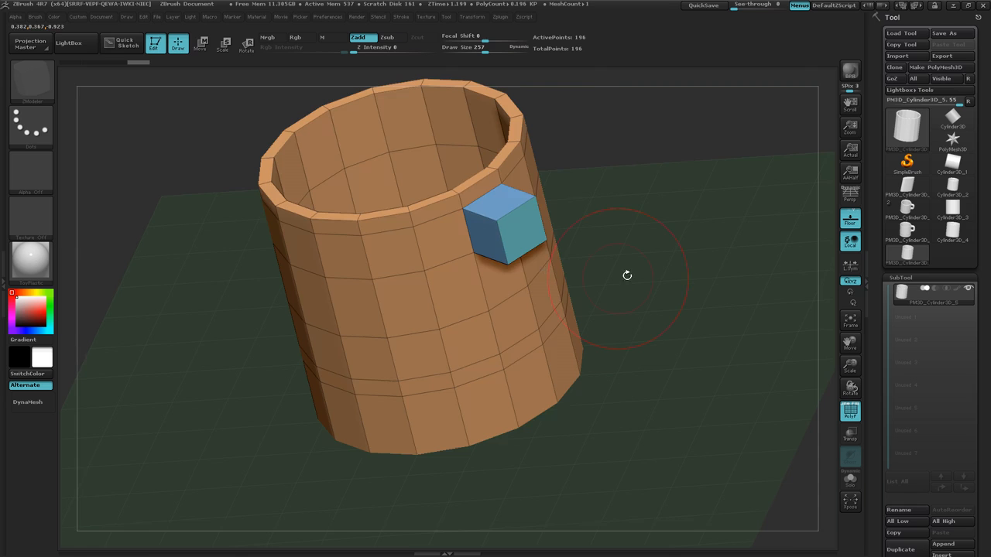
left_click_drag(628, 275, 628, 245)
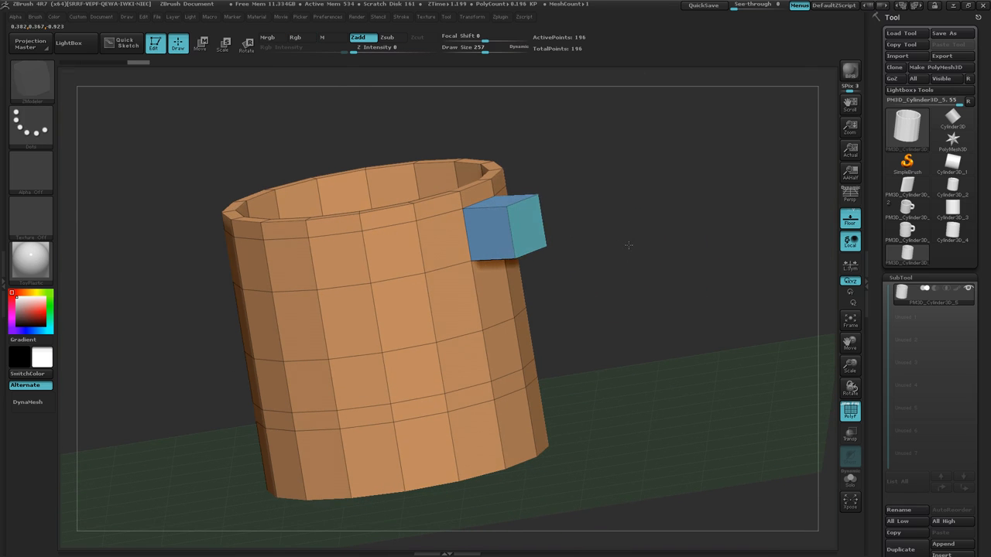
left_click(527, 233)
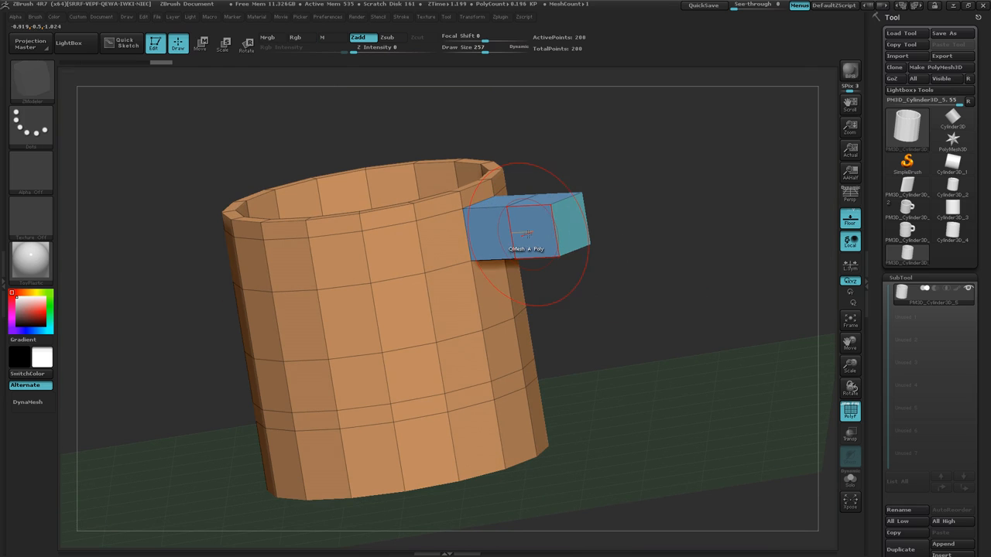
Extrude the polygon two rows below the upper arm outward in two segments and join its end block up to that arm.
left_click(499, 355)
left_click_drag(500, 355, 576, 352)
left_click_drag(663, 325, 678, 344)
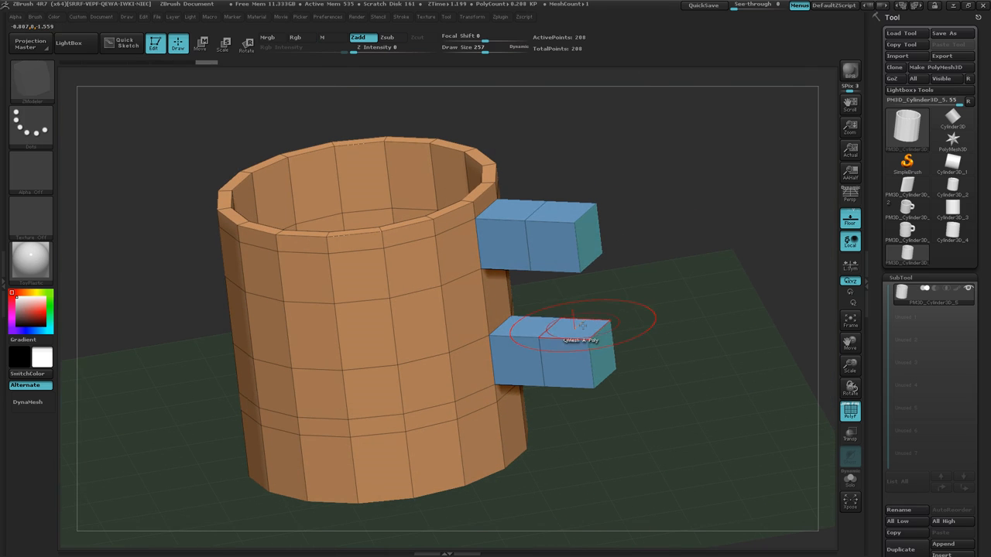
left_click_drag(582, 325, 582, 271)
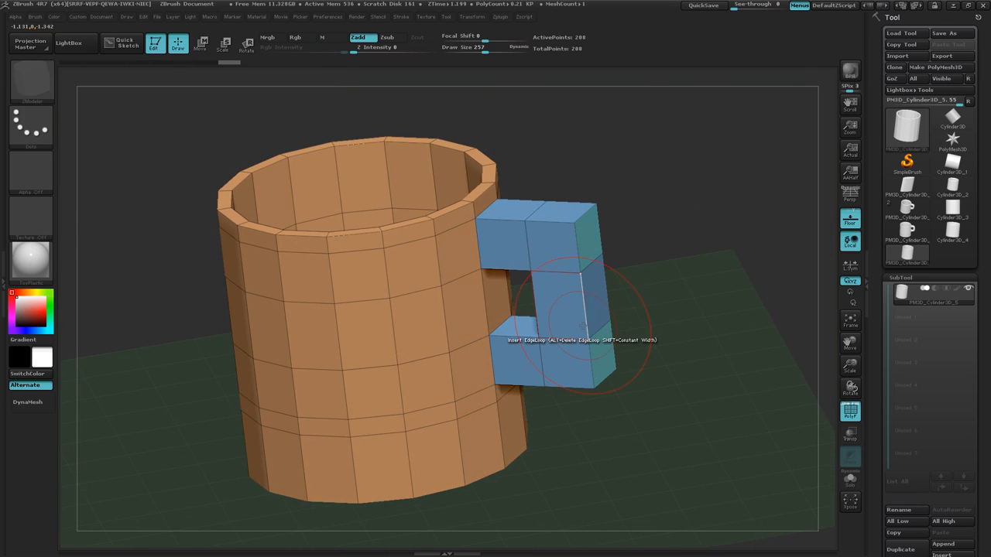
left_click_drag(679, 287, 675, 262)
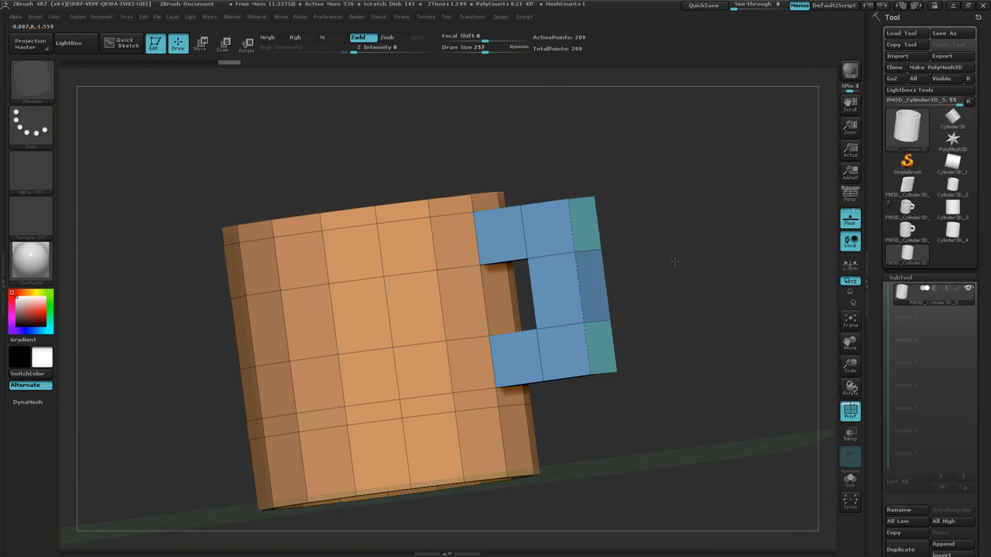
left_click(578, 286)
key("ctrl+z")
View the mug from straight above and activate Transpose Rotate with the action line starting at its centre.
left_click_drag(693, 216, 655, 318)
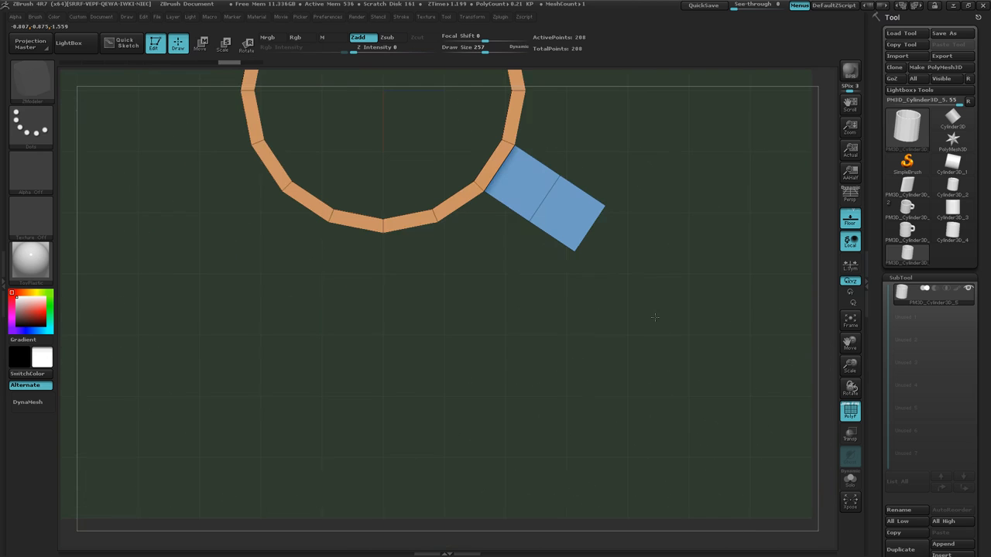
mouse_move(670, 247)
right_mouse_down("ctrl")
mouse_move(670, 282)
mouse_move(643, 205)
right_mouse_up("ctrl")
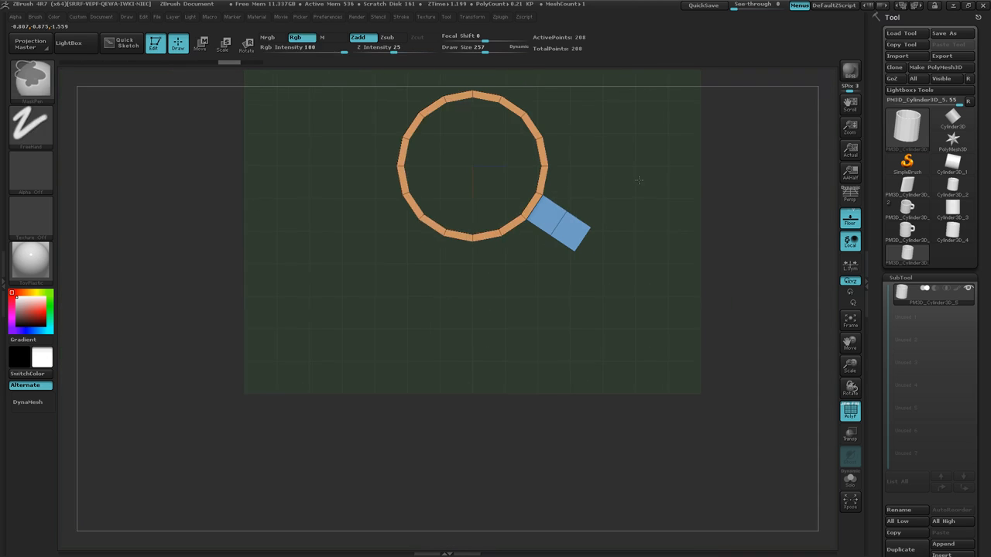
right_click_drag(559, 325, 567, 341, "ctrl")
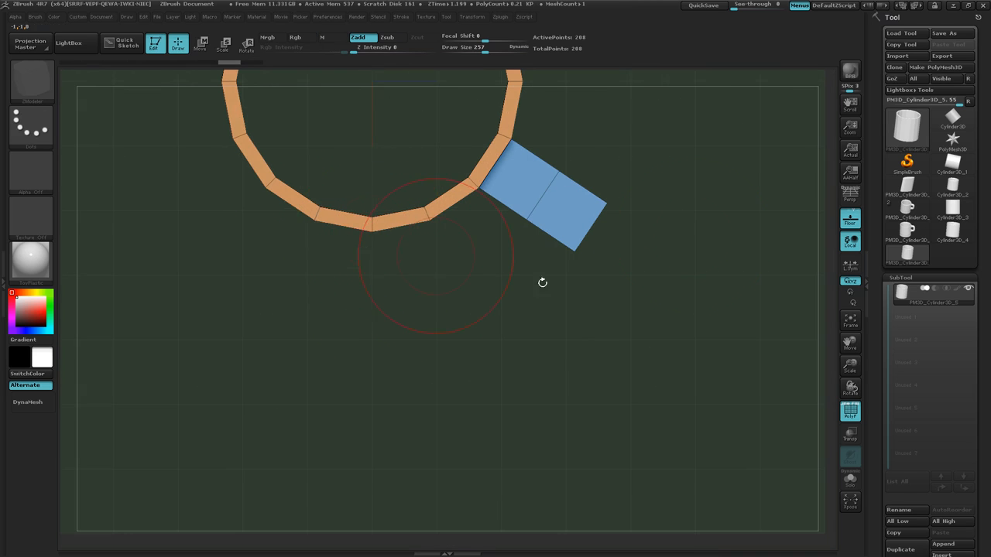
left_click_drag(662, 210, 652, 259)
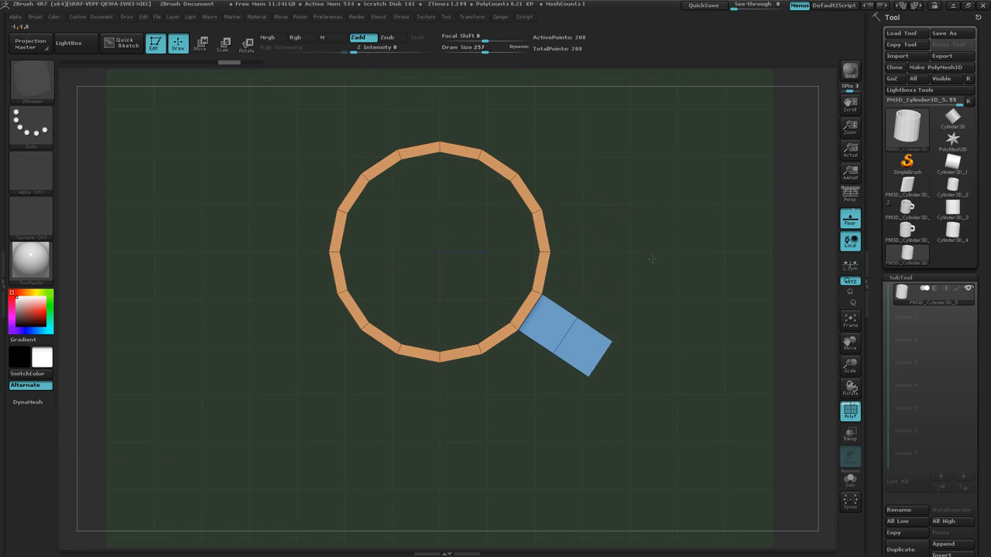
left_click_drag(580, 252, 630, 284)
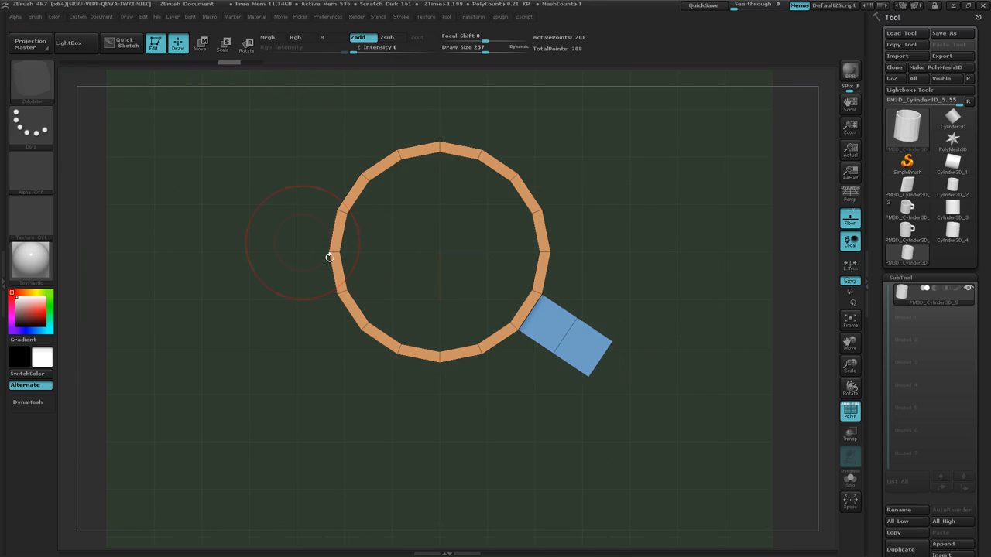
left_click(247, 44)
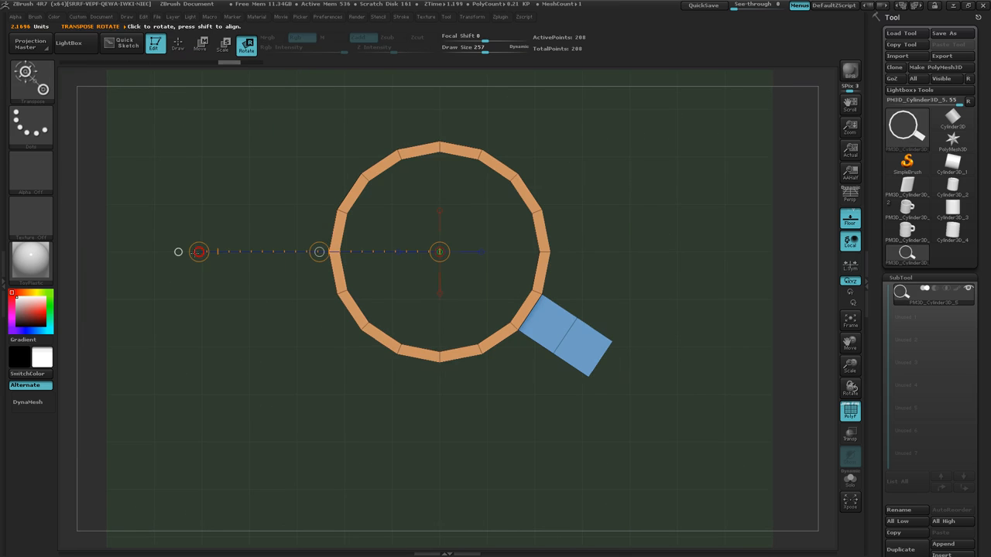
left_click_drag(199, 252, 215, 407)
key("ctrl+z")
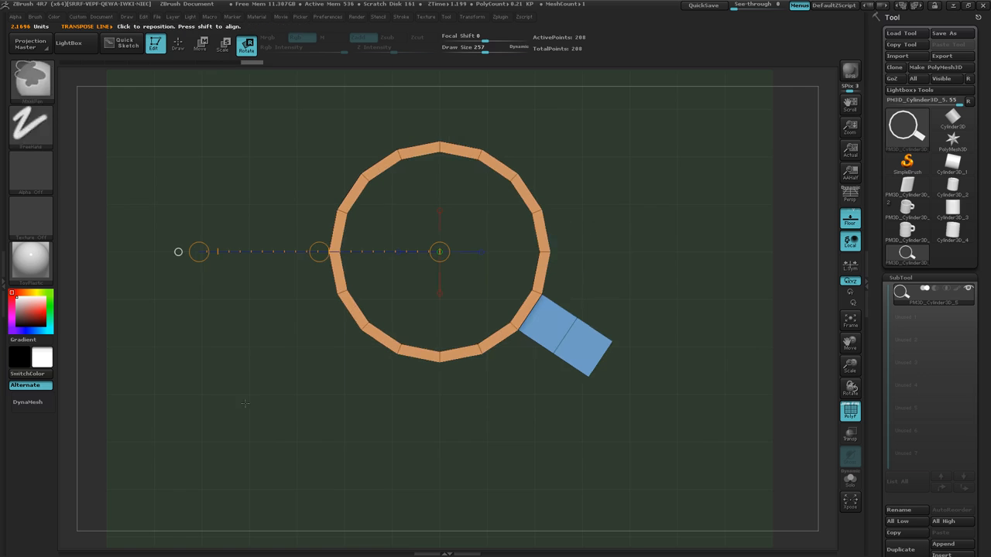
key("ctrl+z")
Shorten the Transpose line and rotate the mug about its centre until the handle points horizontally to the right in top view.
mouse_move(674, 295)
right_mouse_down("ctrl")
mouse_move(709, 336)
mouse_move(614, 228)
mouse_move(689, 307)
right_mouse_up("ctrl")
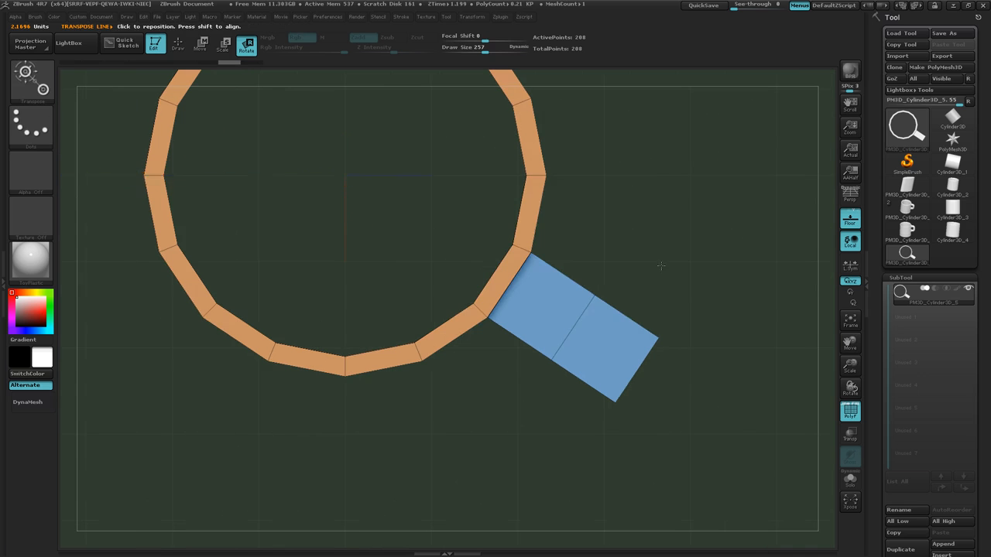
key("space")
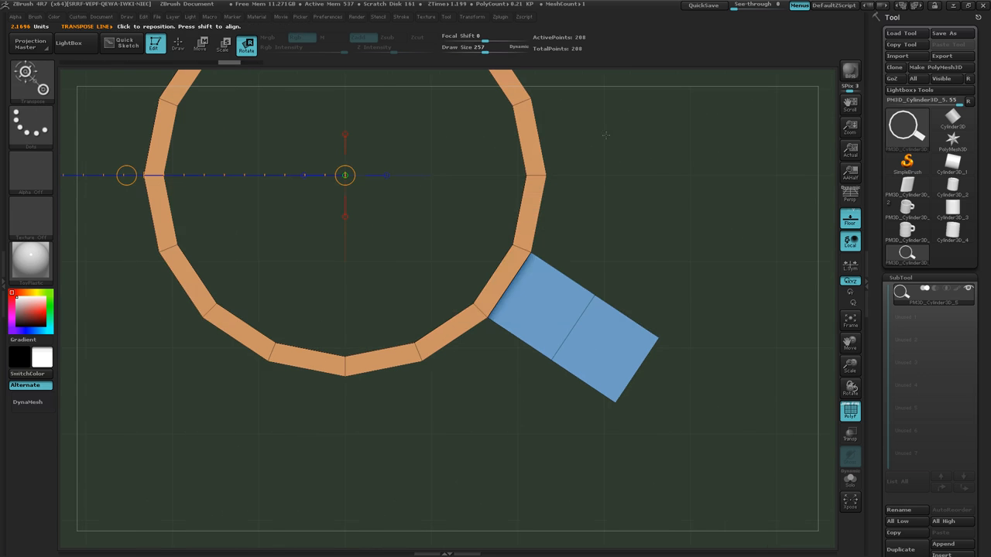
right_click_drag(620, 188, 723, 247, "alt")
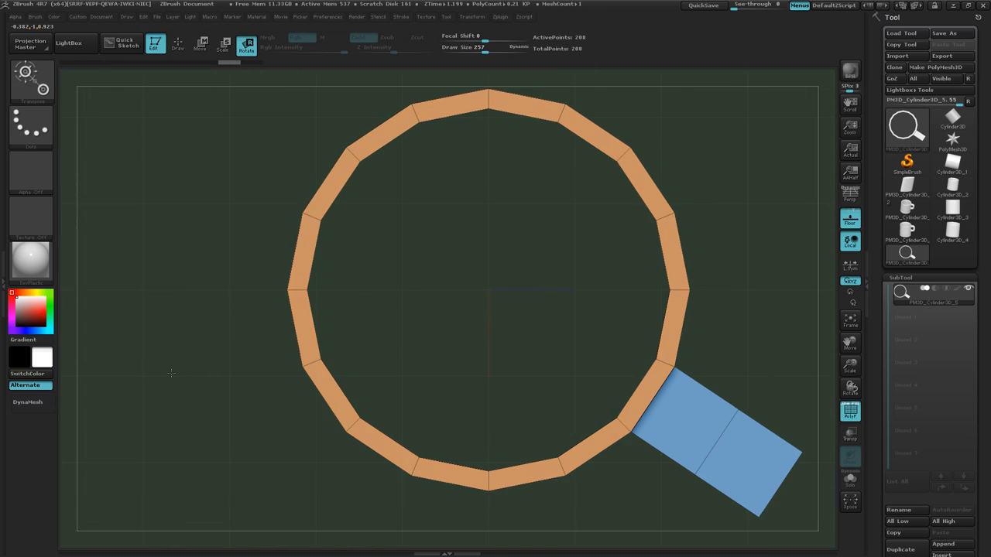
right_click_drag(171, 373, 257, 372, "alt")
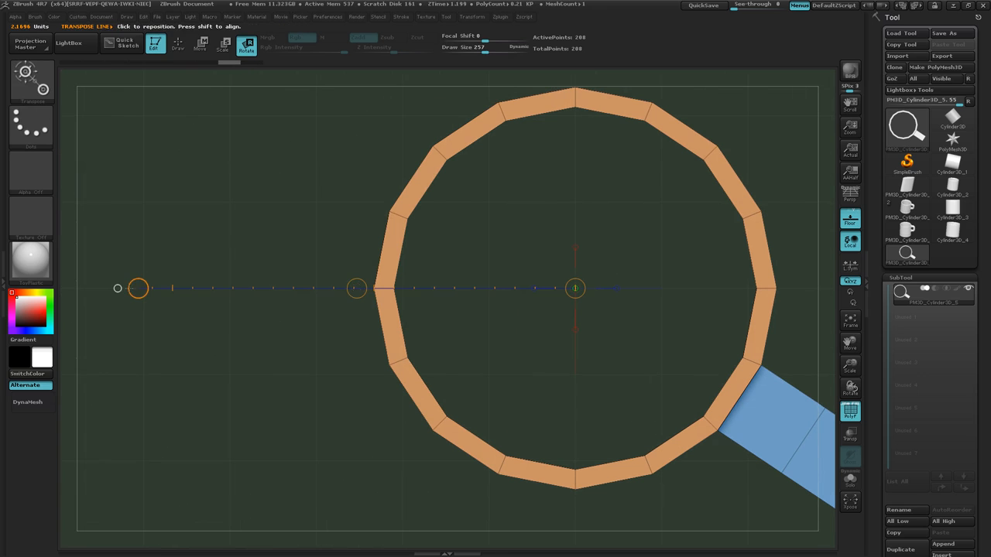
left_click_drag(117, 288, 222, 288)
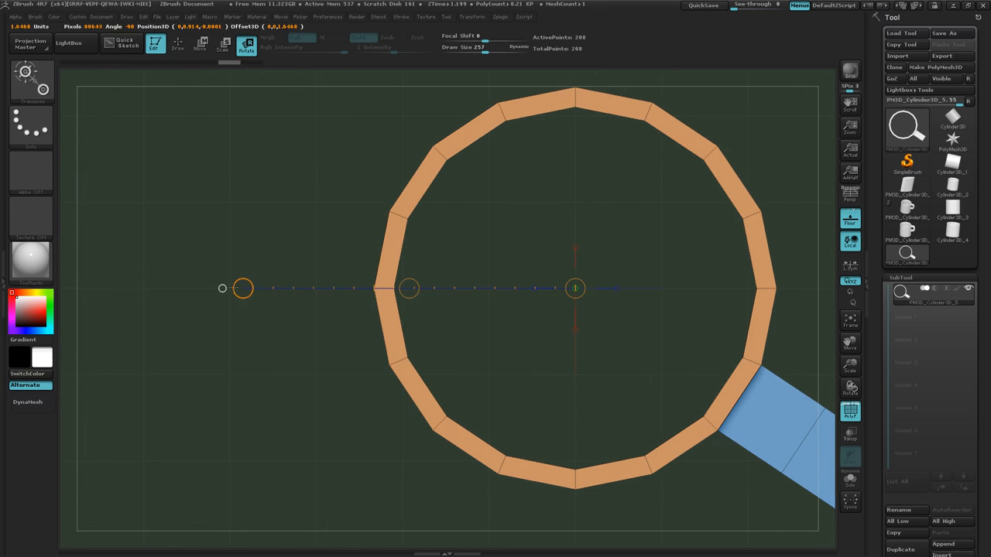
left_click_drag(536, 385, 425, 378, "alt")
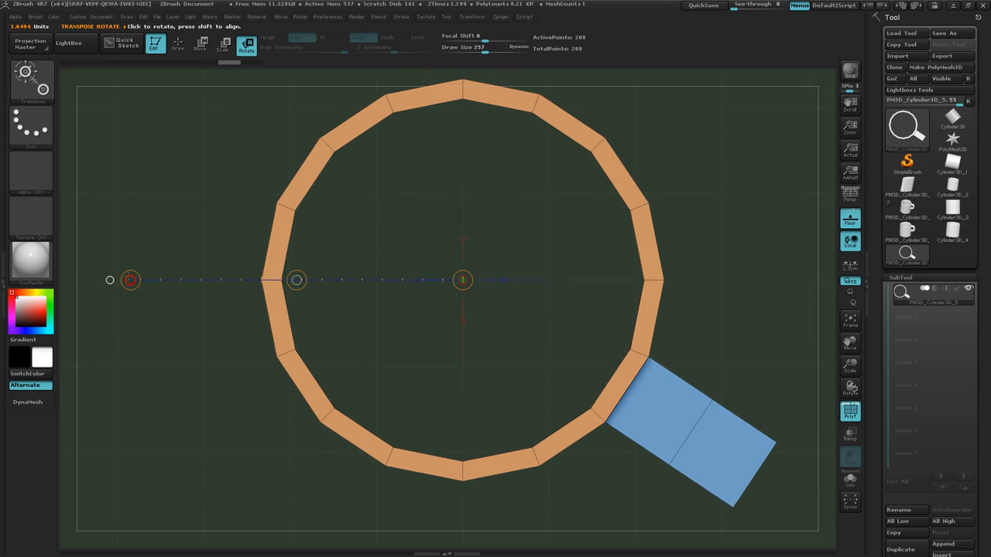
mouse_move(110, 279)
left_mouse_down()
mouse_move(257, 418)
mouse_move(249, 423)
left_mouse_up()
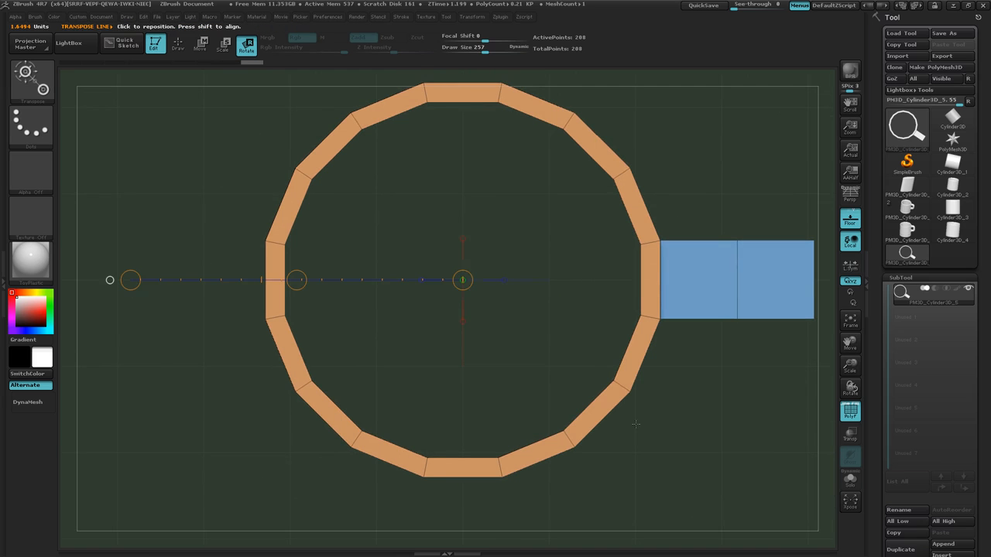
Examine the handle's alignment with the mug body from above, from the side and from underneath.
left_click_drag(692, 420, 466, 430, "alt")
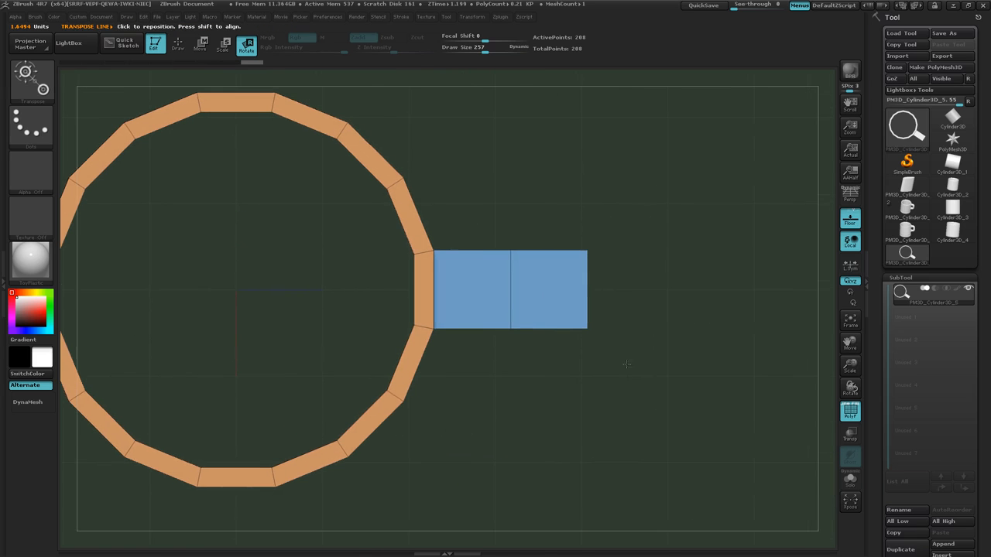
mouse_move(651, 326)
right_mouse_down("ctrl")
mouse_move(703, 343)
mouse_move(652, 339)
right_mouse_up("ctrl")
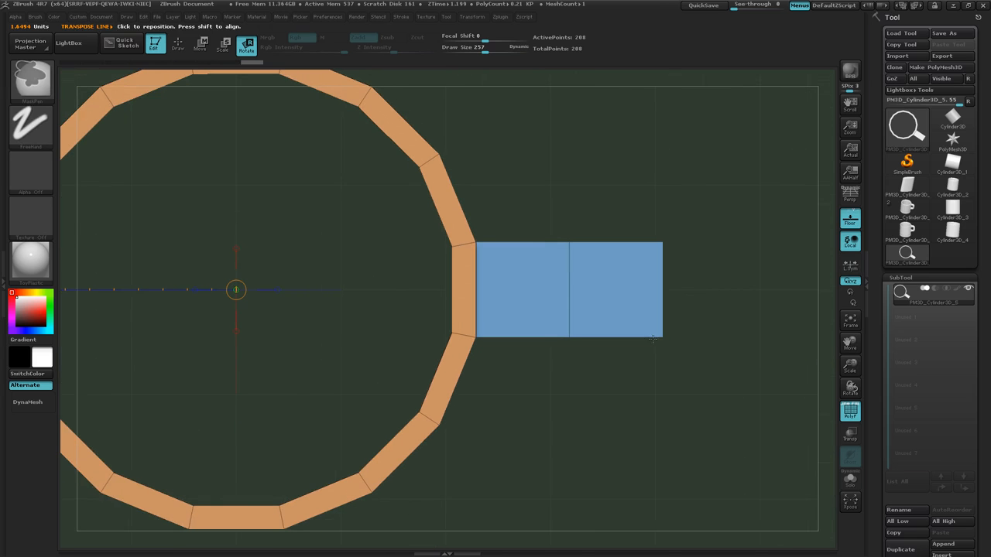
right_click_drag(531, 429, 526, 312)
key("ctrl")
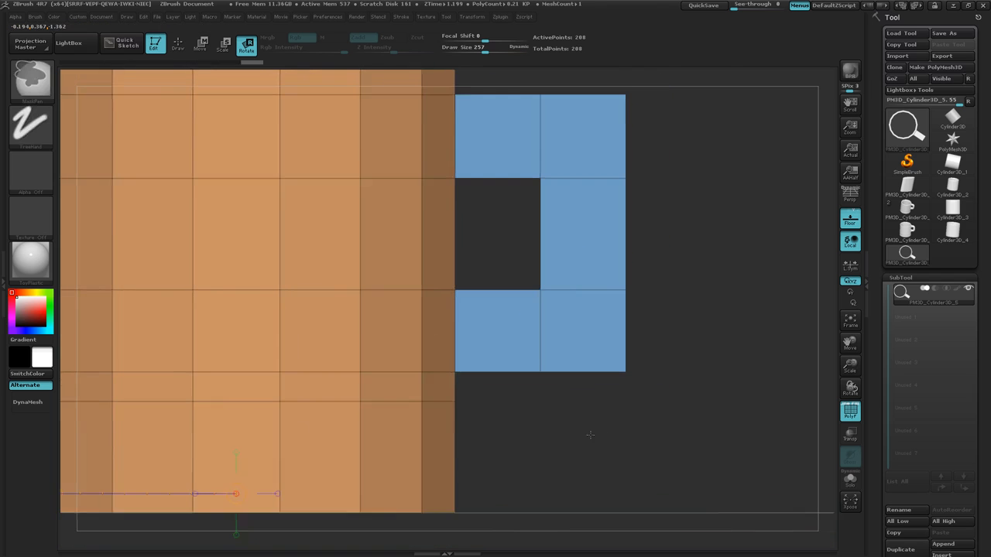
right_click_drag(590, 435, 566, 427, "ctrl")
right_click_drag(635, 421, 664, 391)
left_click_drag(664, 391, 481, 440, "alt")
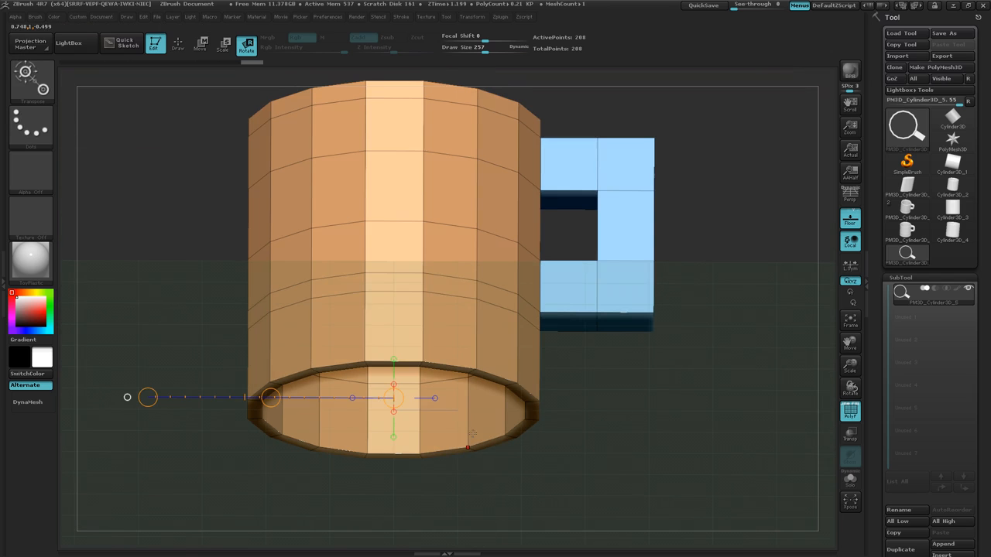
Return to Draw mode and insert a horizontal edge loop around the cylinder's inner wall just above the bottom opening.
key("q")
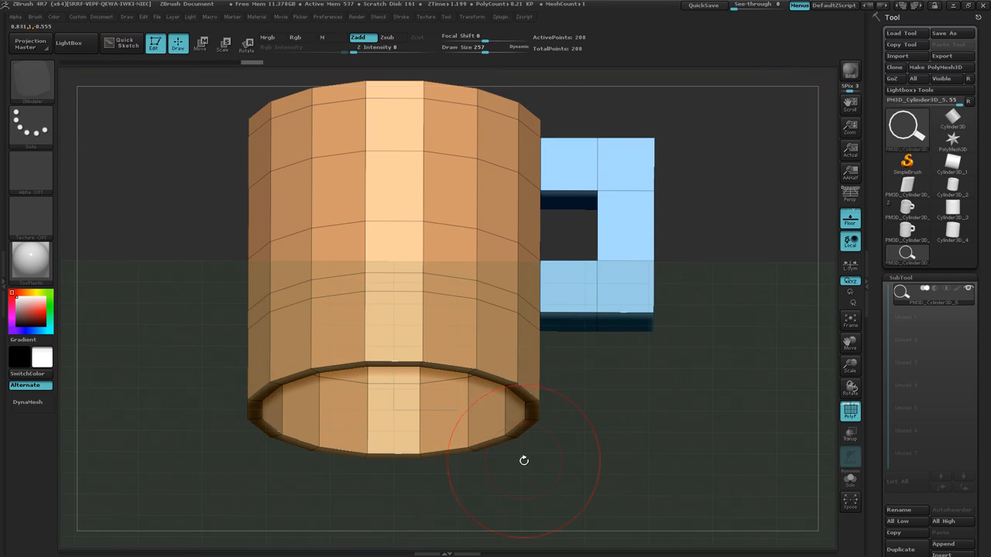
mouse_move(524, 461)
right_mouse_down("ctrl")
mouse_move(523, 499)
mouse_move(522, 489)
right_mouse_up("ctrl")
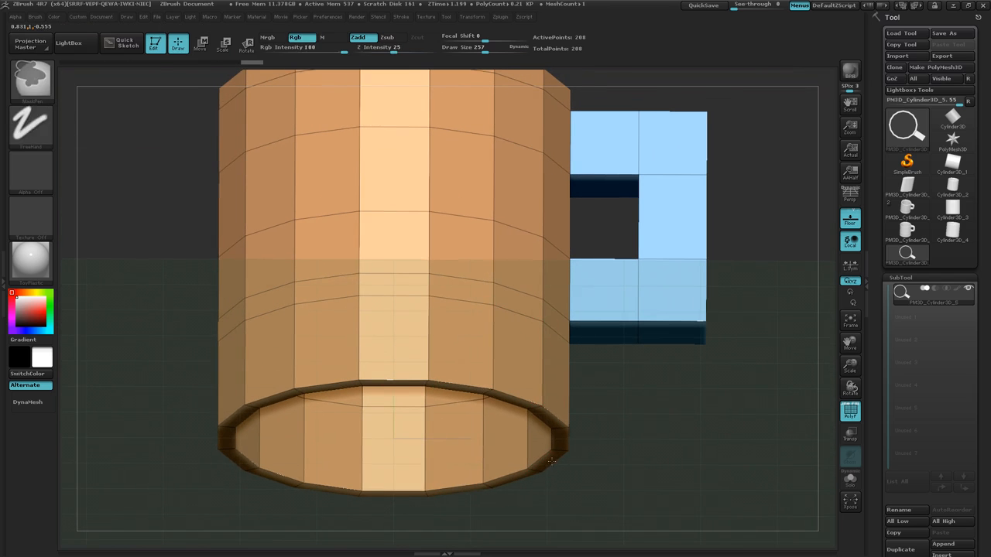
left_click(482, 486)
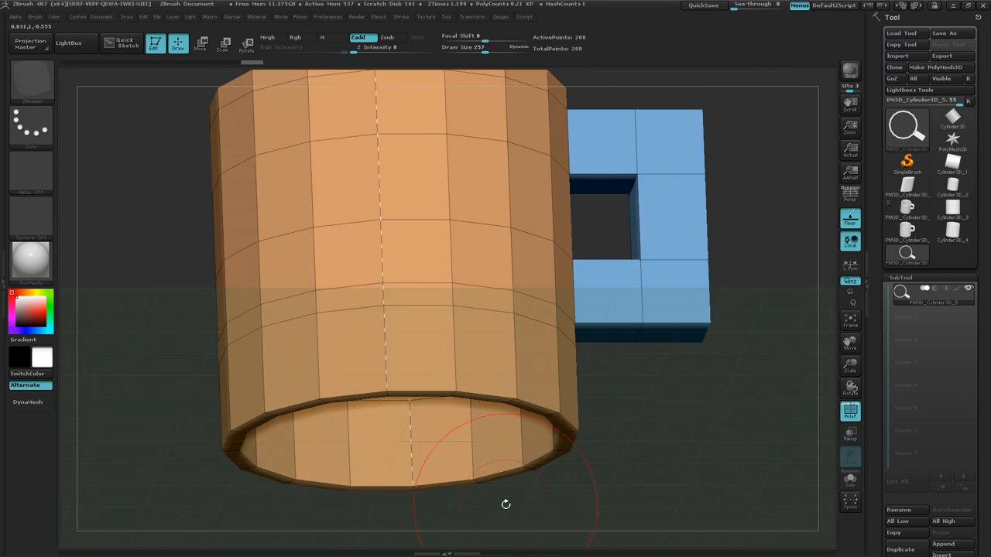
mouse_move(505, 505)
right_mouse_down("alt")
mouse_move(509, 459)
mouse_move(503, 500)
mouse_move(502, 483)
right_mouse_up("alt")
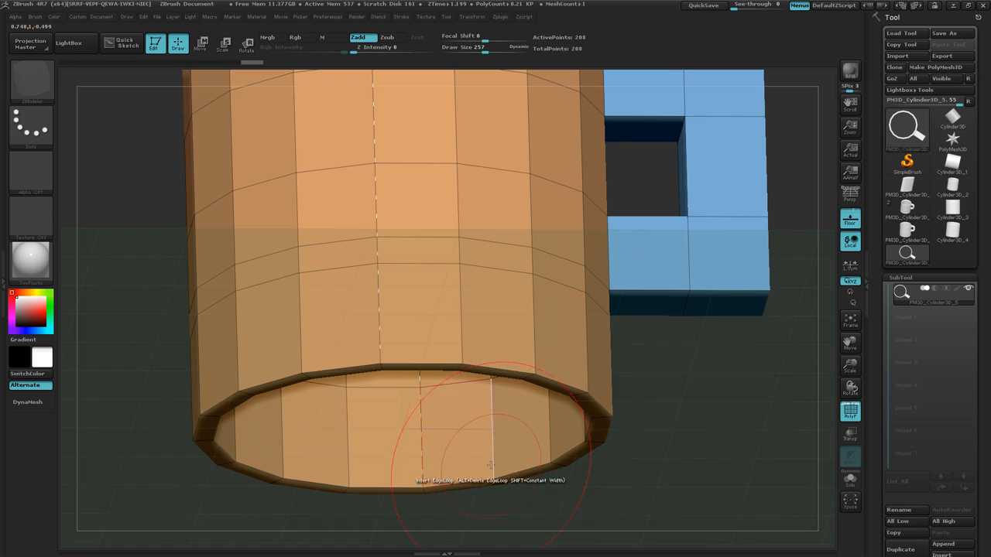
left_click(493, 461)
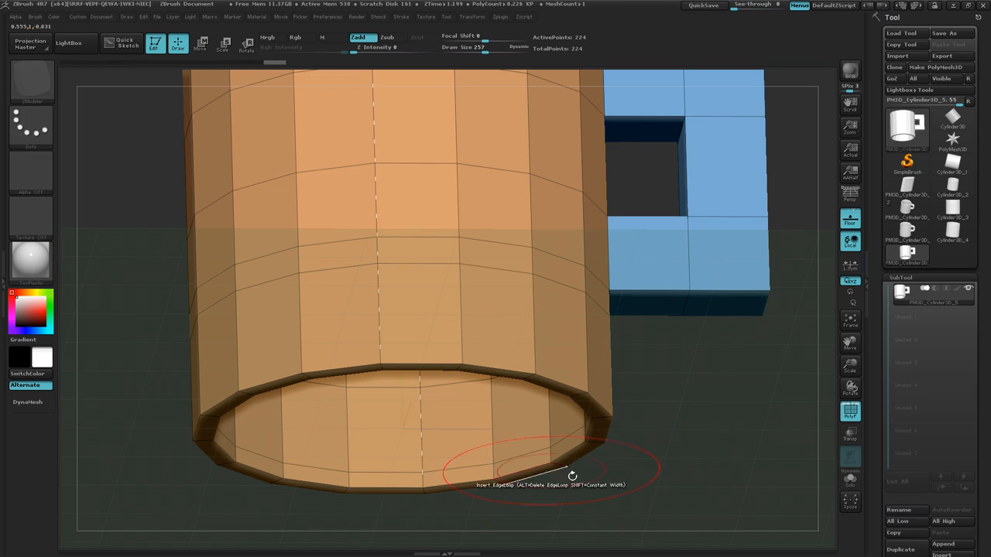
left_click_drag(593, 482, 601, 431)
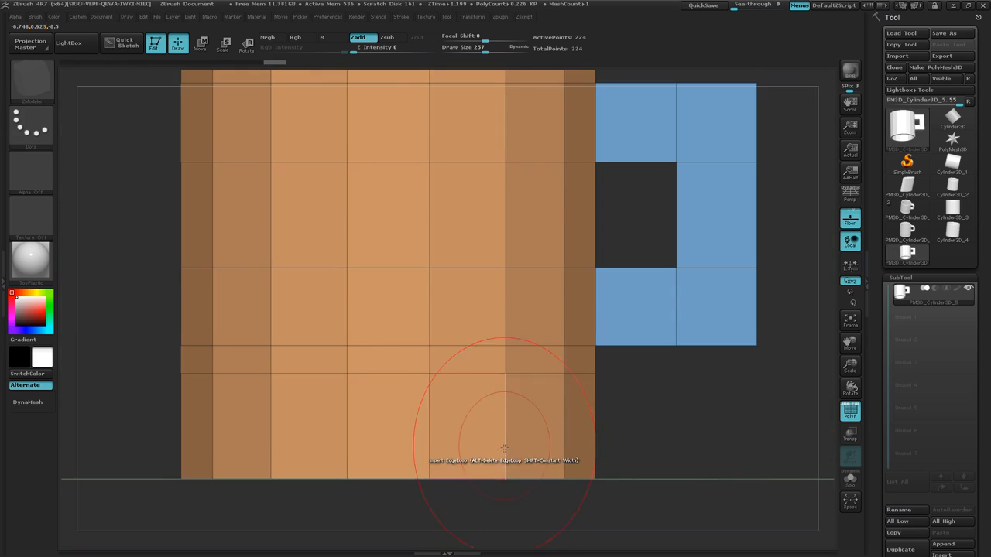
Insert four closely spaced horizontal edge loops around the lower part of the mug's outer wall, from just above the base upward.
left_click(504, 457)
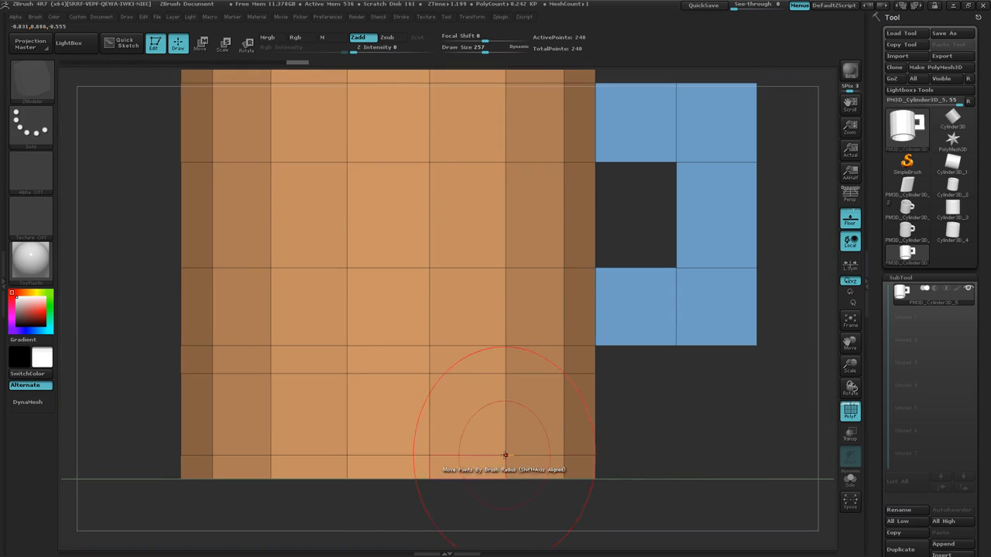
left_click(504, 434)
left_click_drag(505, 433, 505, 438)
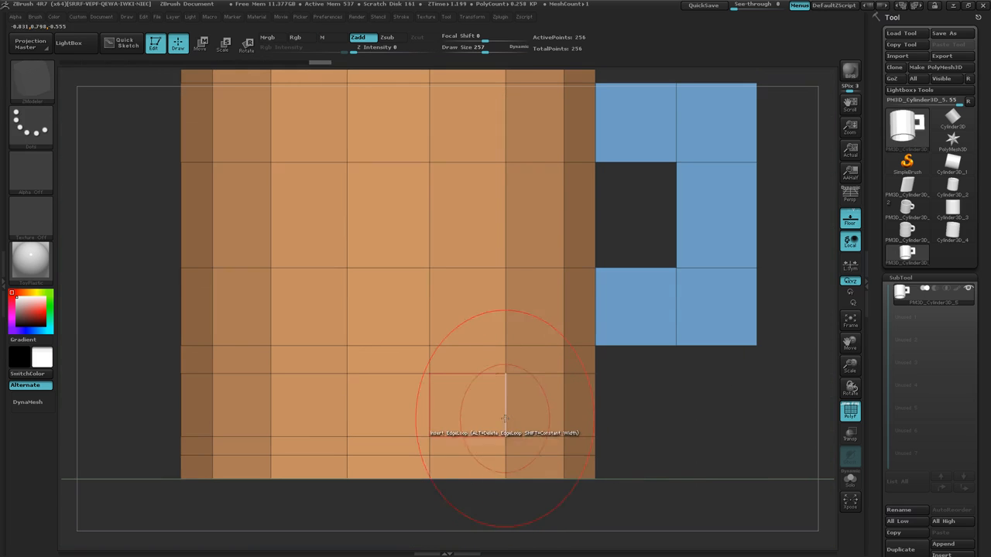
left_click(505, 418)
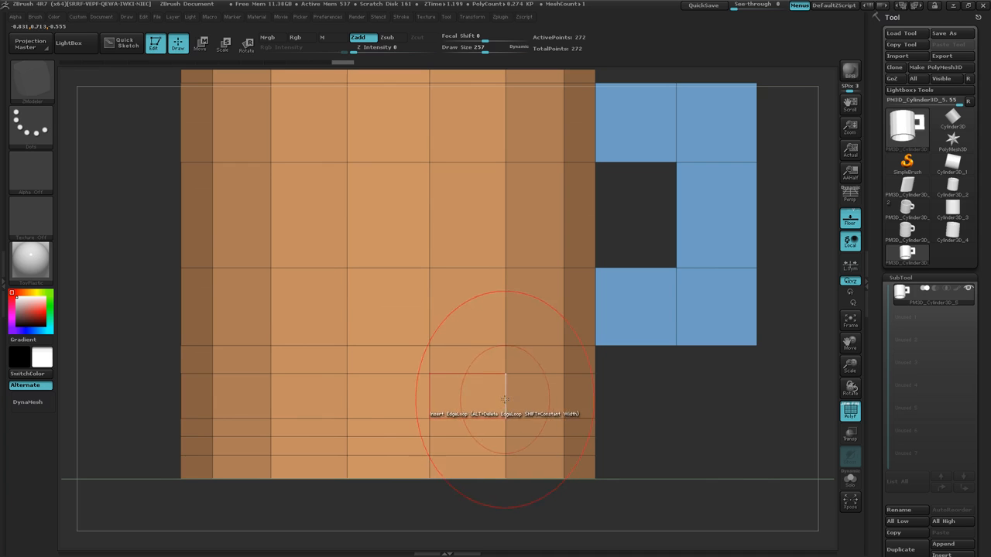
left_click(505, 399)
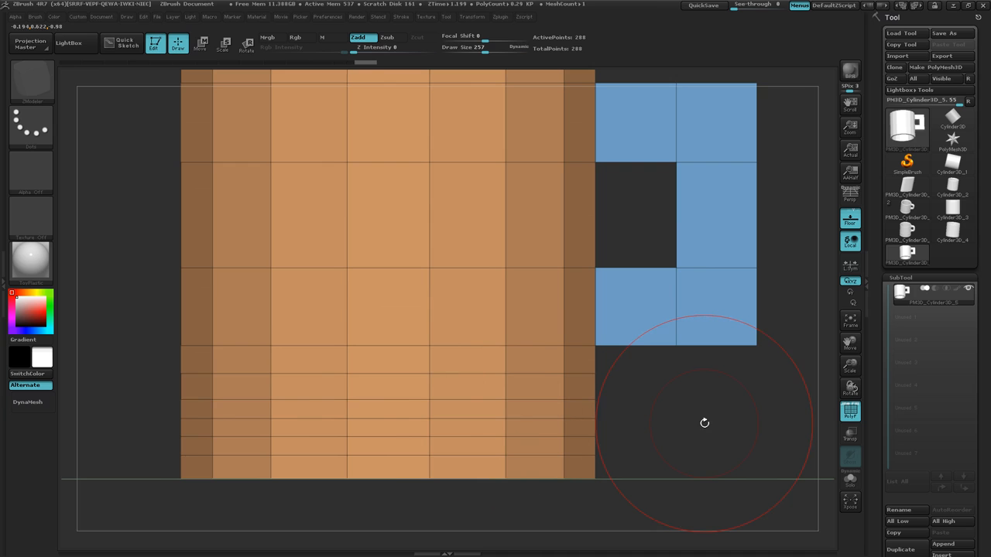
Hide the floor grid and turn the mug to show its open underside.
key("p")
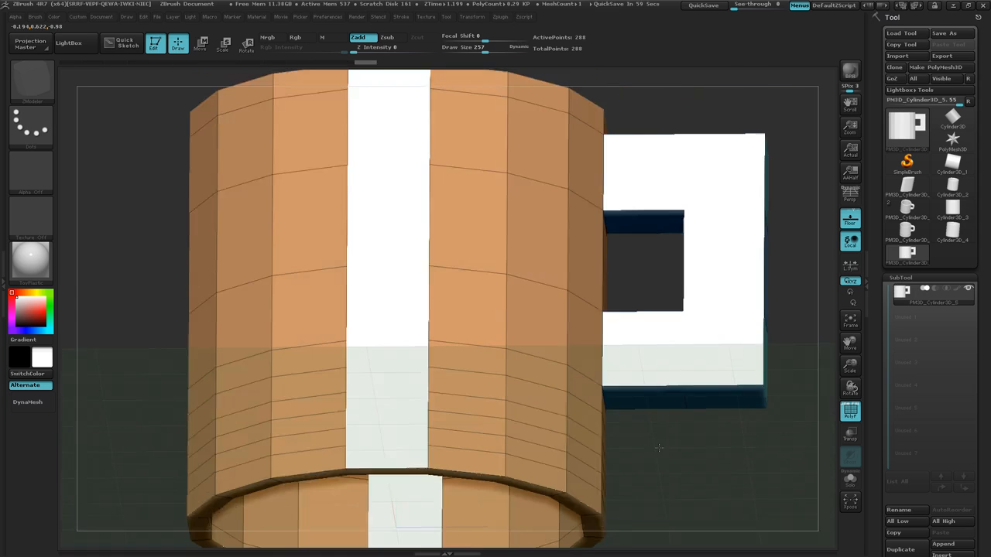
key("p")
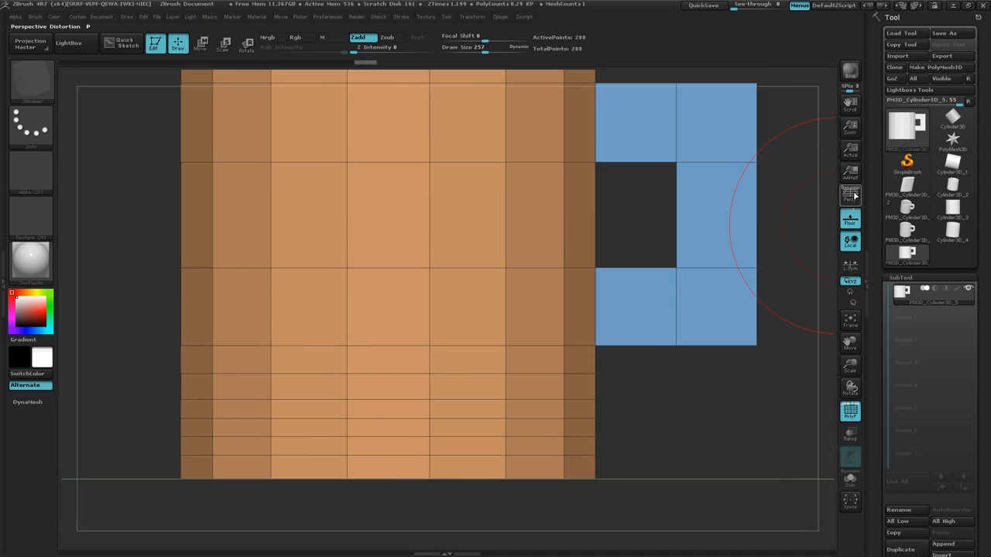
left_click(854, 228)
left_click_drag(663, 377, 660, 420)
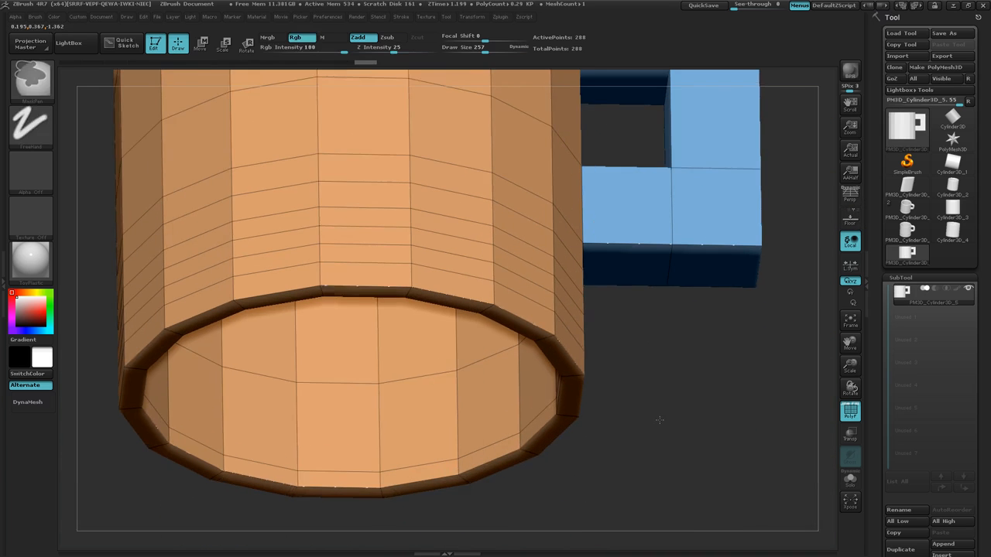
Try QMesh on single polygons of the narrow band inside the bottom opening, and undo these extrusions.
key("b")
key("z")
key("m")
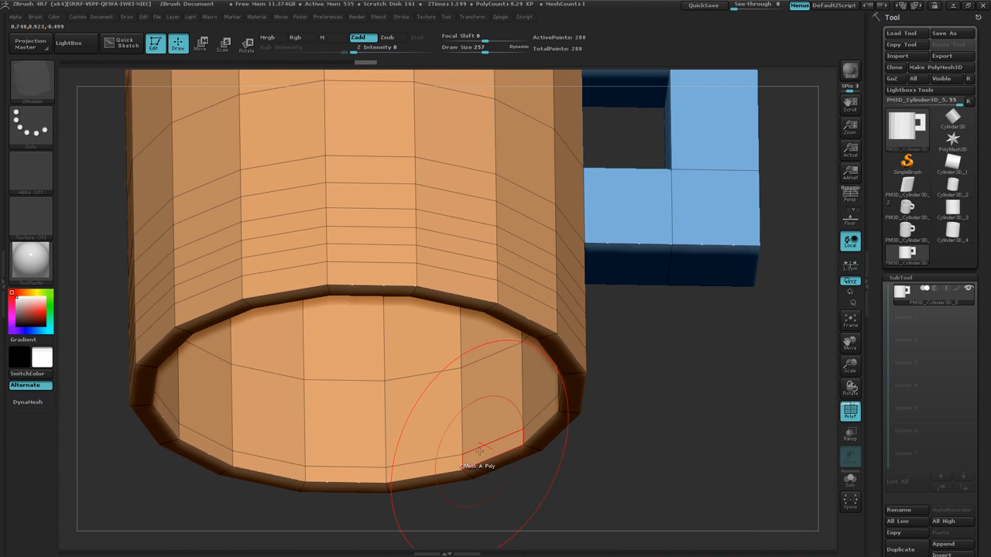
left_click_drag(480, 452, 418, 371)
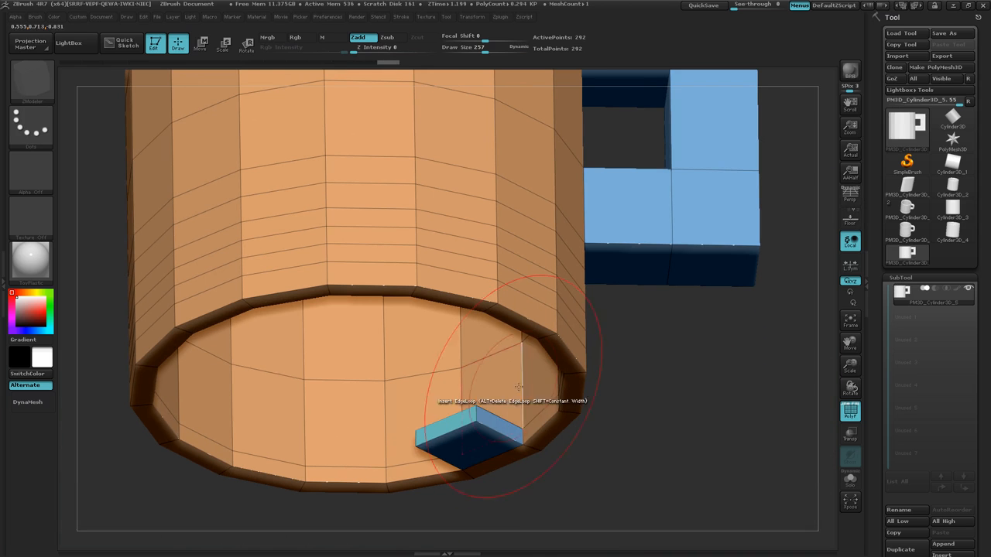
left_click(541, 420)
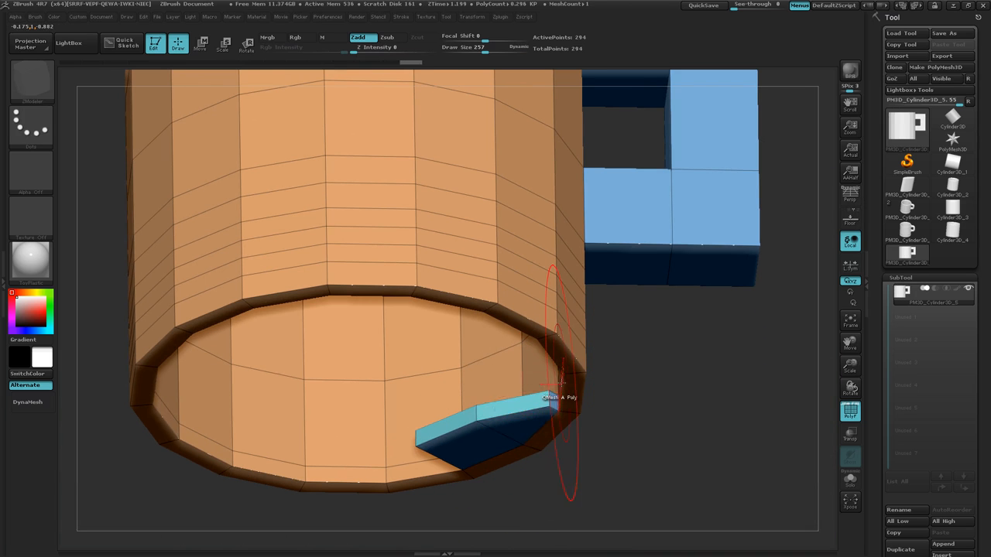
key("ctrl+z")
key("ctrl+z")
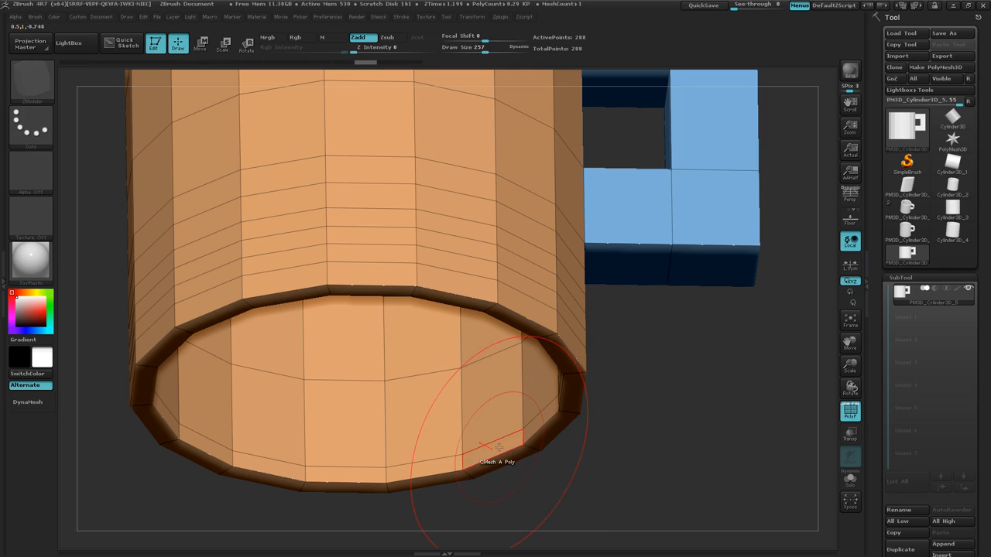
Set the target of the polygon QMesh action to Polyloop.
key("space")
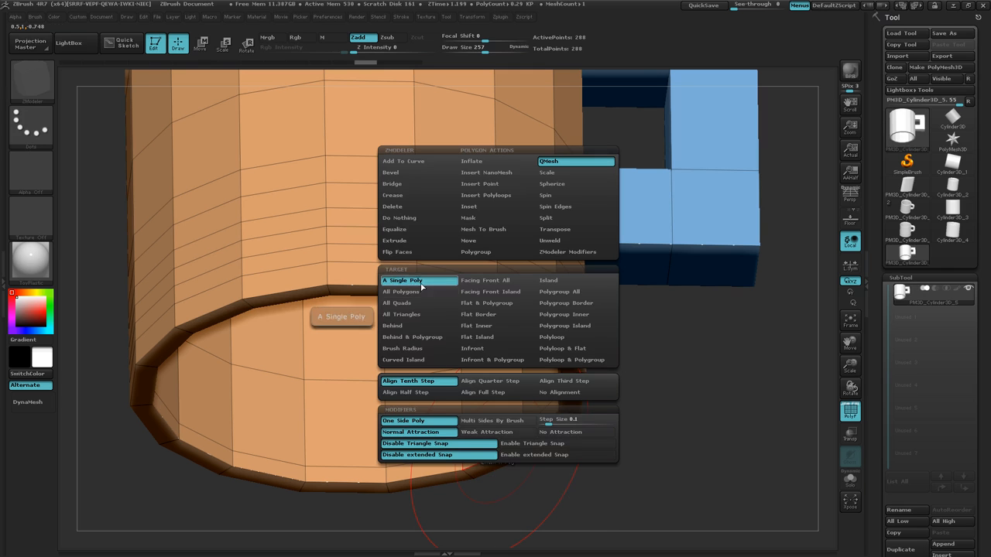
left_click(553, 338)
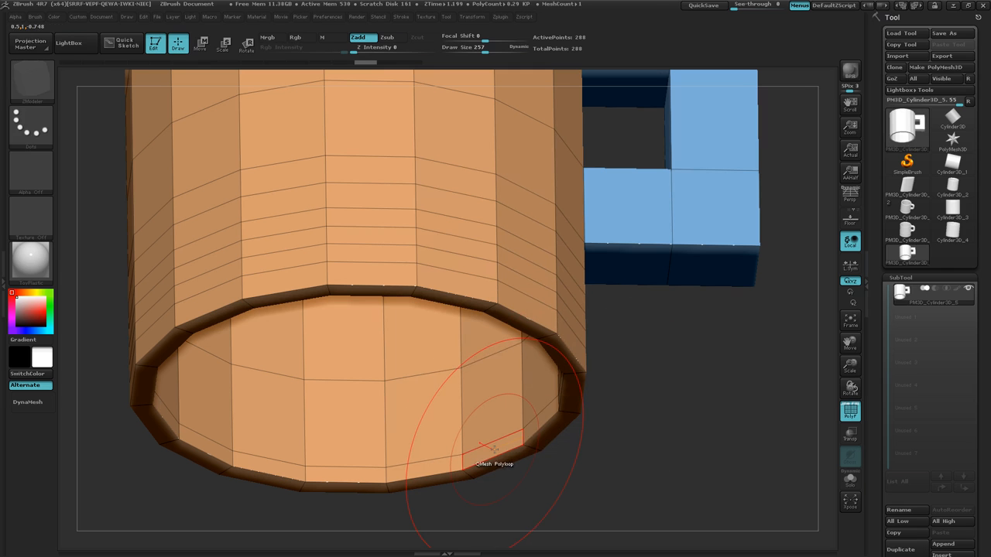
Try QMesh Polyloop on the handle's outer middle face, pulling the loop outward, and undo it.
left_click_drag(630, 354, 620, 368)
mouse_move(619, 371)
left_mouse_down()
mouse_move(604, 395)
mouse_move(622, 380)
left_mouse_up()
left_click_drag(606, 419, 562, 483)
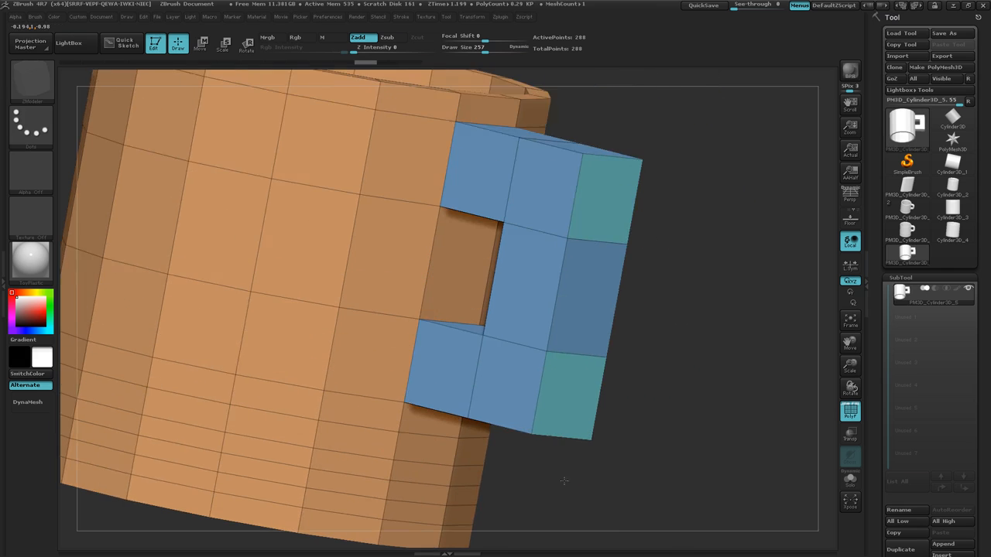
left_click_drag(655, 372, 648, 374)
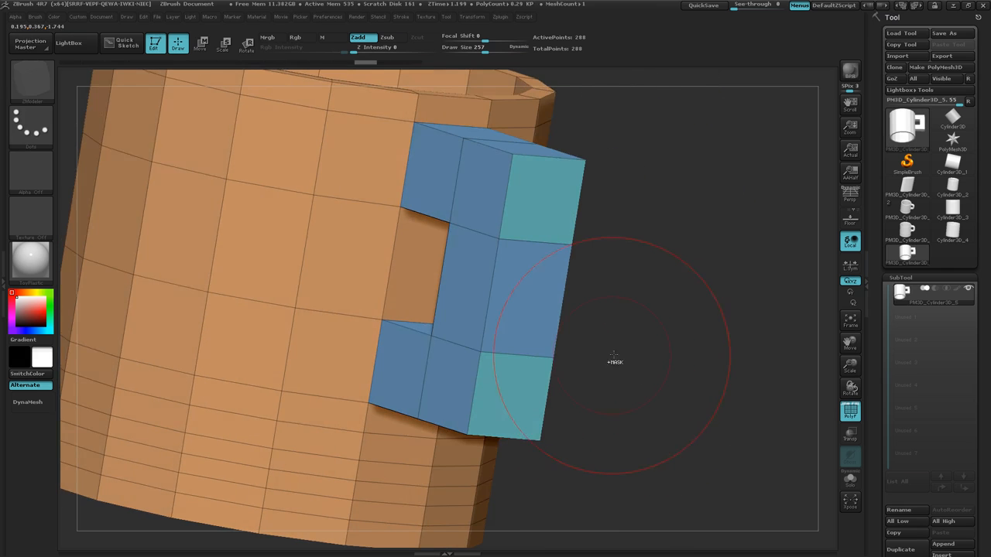
right_click_drag(615, 359, 642, 372, "ctrl")
left_click_drag(642, 242, 557, 325)
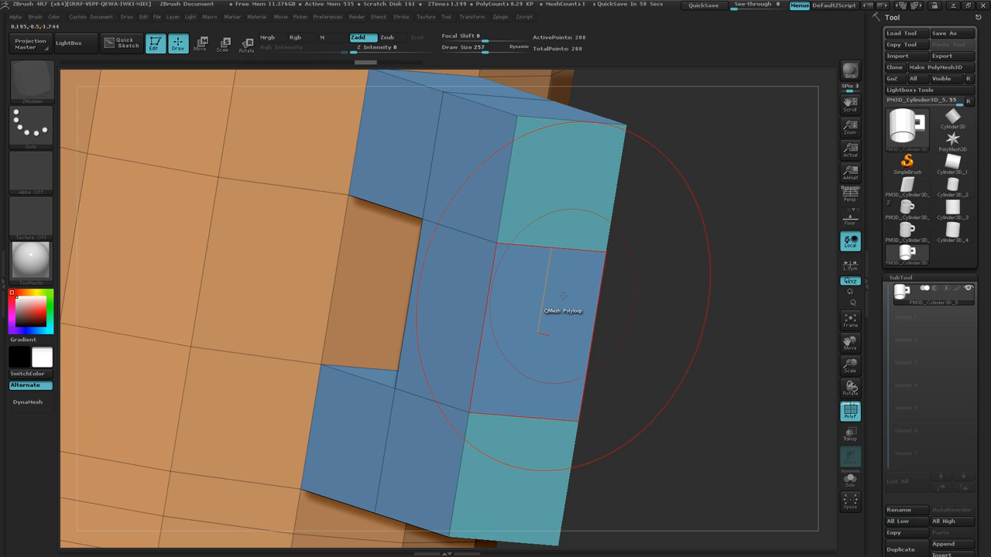
mouse_move(552, 293)
left_mouse_down()
mouse_move(549, 261)
mouse_move(634, 393)
mouse_move(620, 375)
left_mouse_up()
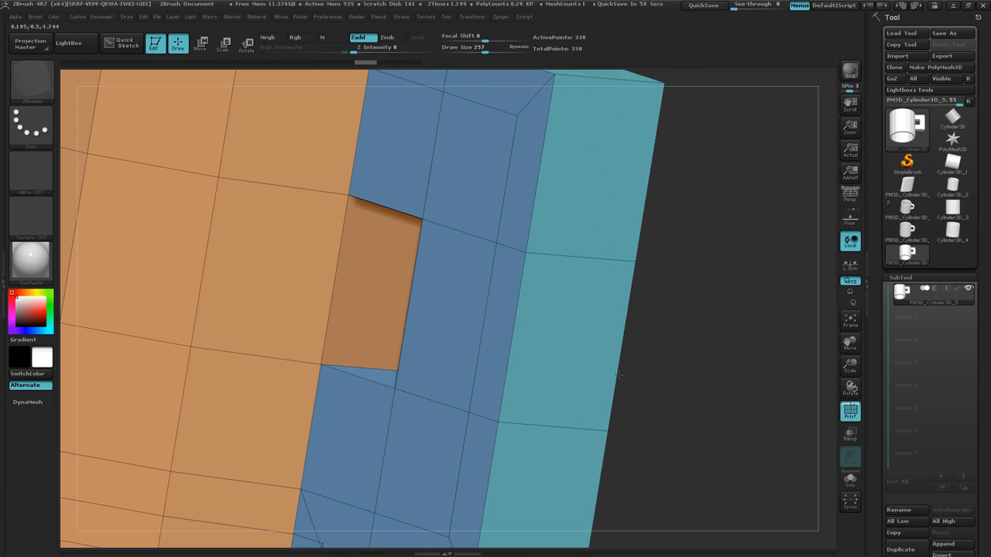
mouse_move(674, 361)
right_mouse_down("ctrl")
mouse_move(679, 387)
mouse_move(543, 290)
mouse_move(580, 312)
right_mouse_up("ctrl")
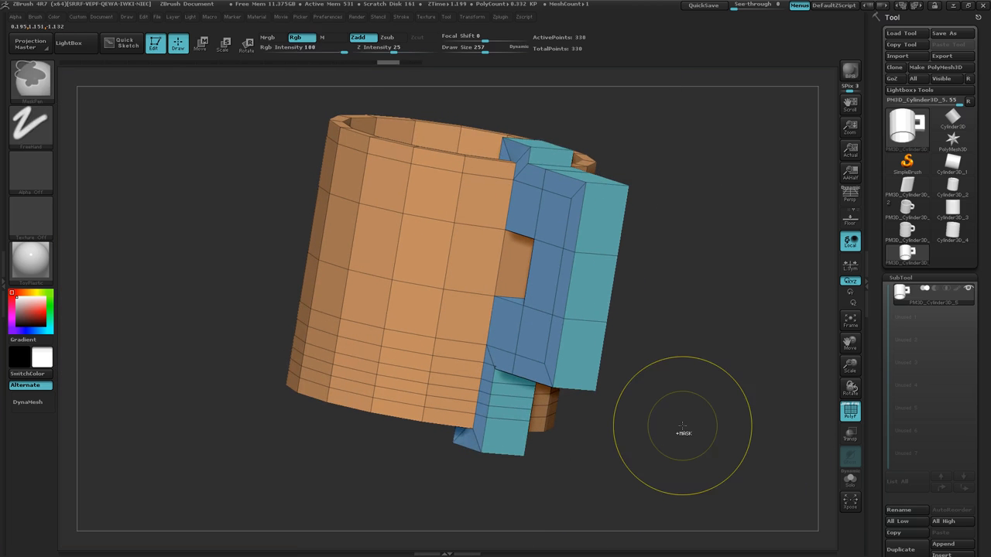
key("ctrl+z")
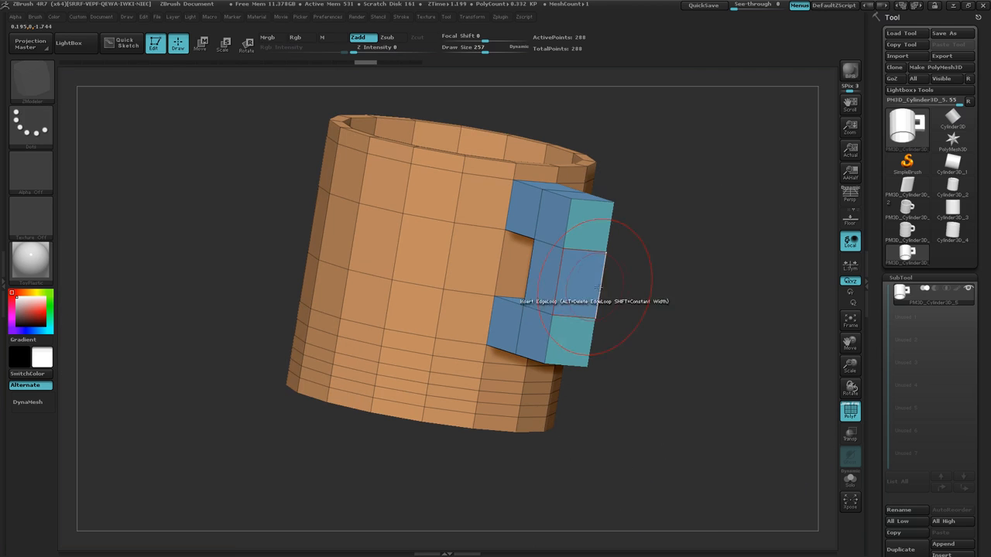
Try QMesh Polyloop on the handle's middle and lower end faces, undoing each attempt.
left_click_drag(570, 284, 569, 258)
key("ctrl+z")
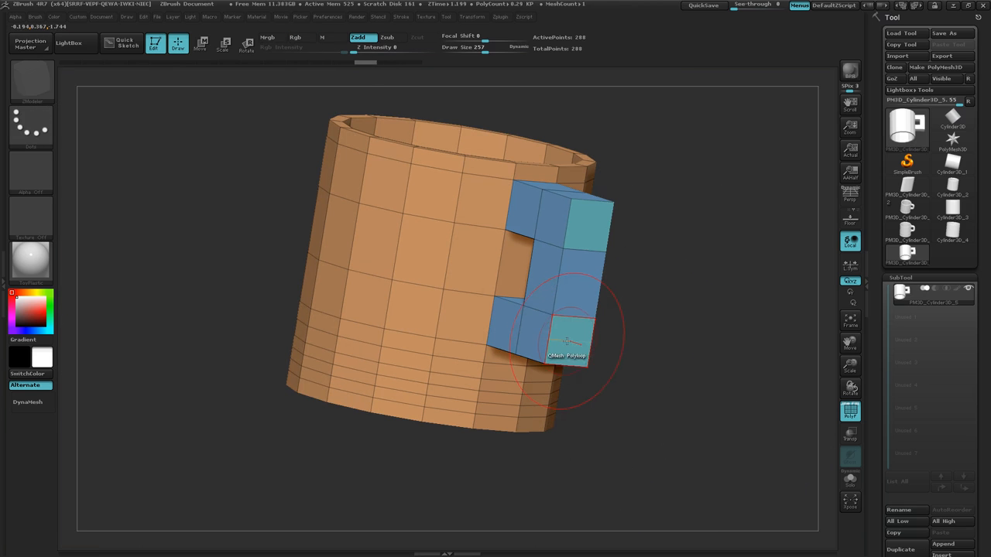
left_click_drag(567, 342, 632, 439)
key("ctrl+z")
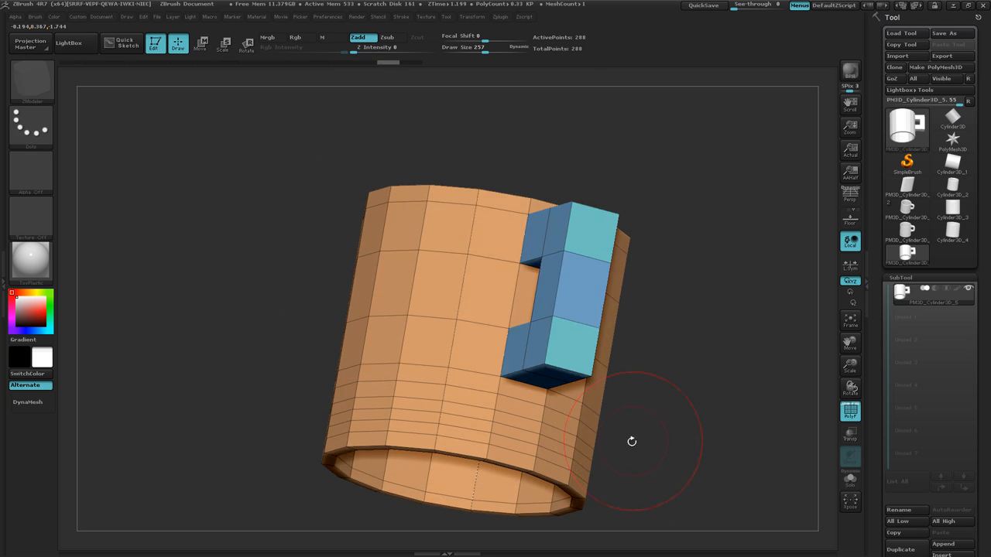
Extrude the narrow polyloop inside the bottom opening inward with QMesh to form a flat ring at the base.
mouse_move(632, 439)
right_mouse_down("alt")
mouse_move(611, 329)
mouse_move(588, 420)
mouse_move(541, 430)
mouse_move(470, 393)
mouse_move(560, 434)
mouse_move(591, 436)
mouse_move(689, 323)
mouse_move(558, 428)
mouse_move(559, 470)
mouse_move(554, 438)
right_mouse_up("alt")
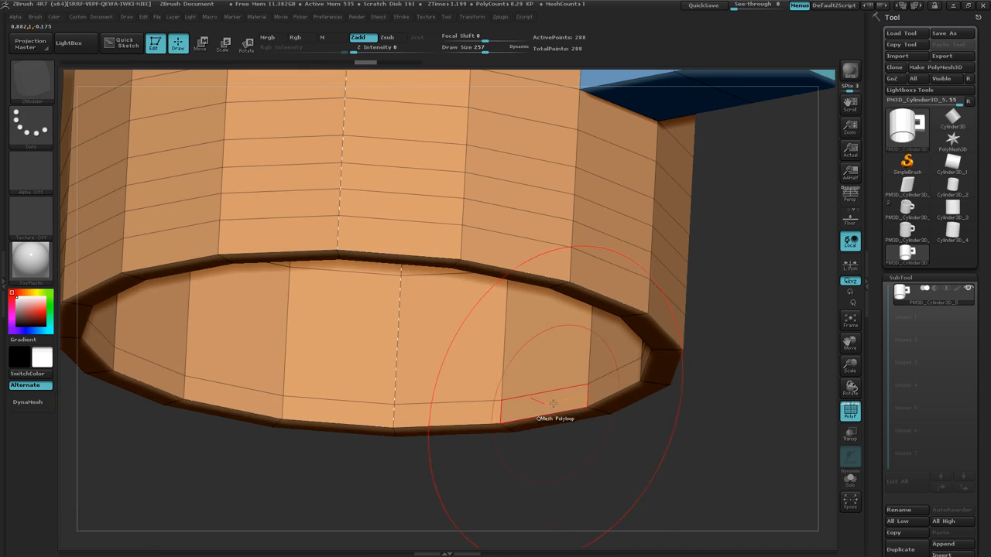
left_click_drag(551, 402, 438, 310)
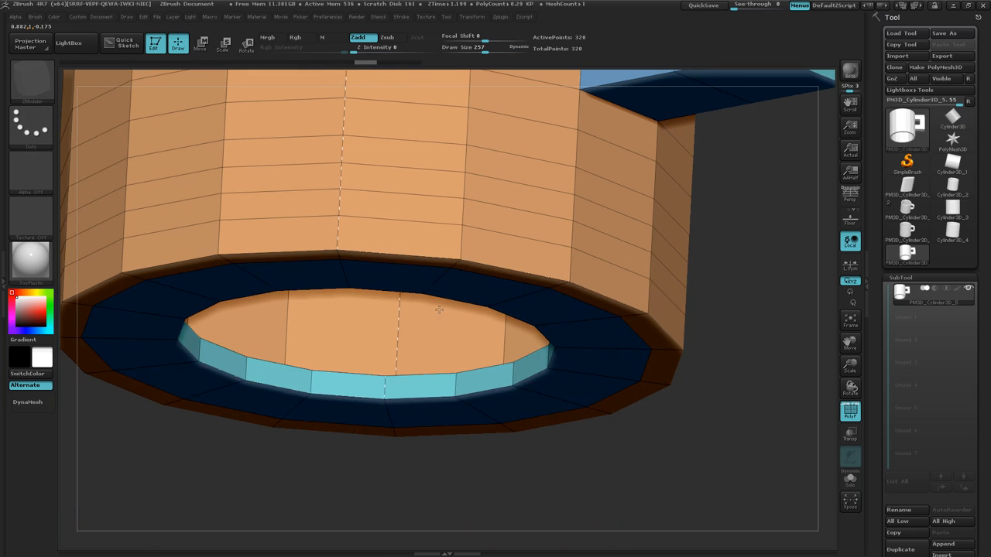
right_click_drag(529, 470, 495, 409)
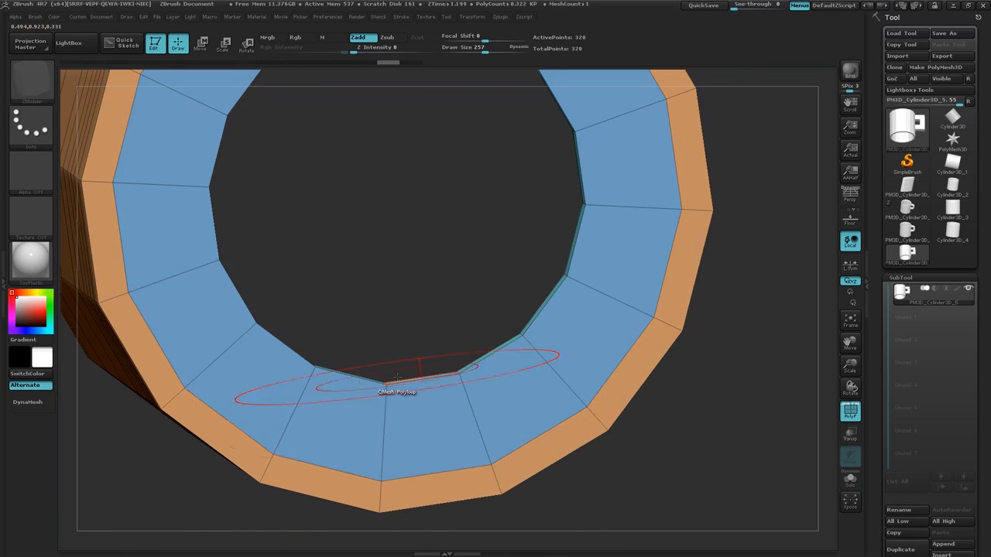
right_click_drag(397, 377, 364, 385)
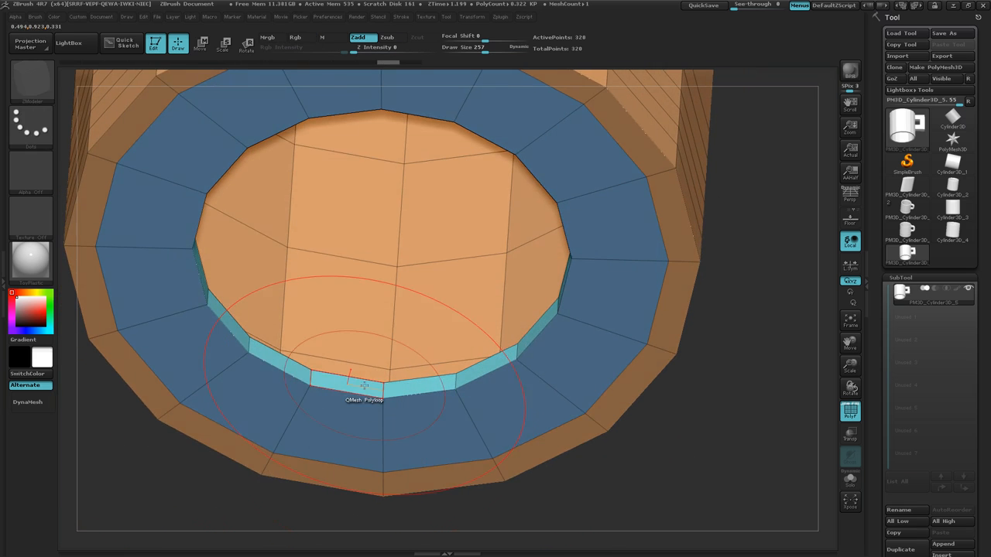
Extend the base ring inward with QMesh Polyloop in two further stages until it meets at the centre and closes the mug's bottom.
left_click_drag(363, 385, 371, 313)
left_click(370, 313)
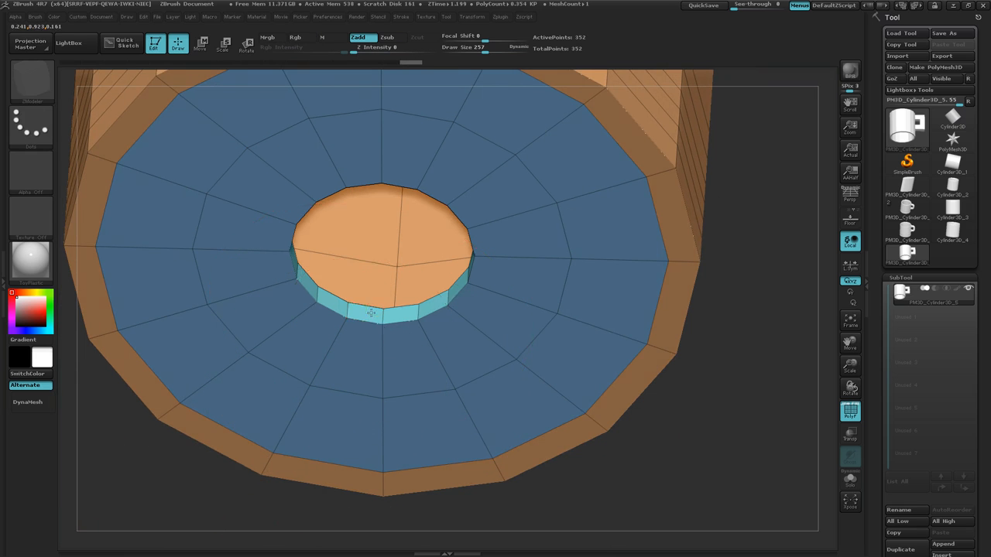
key("ctrl+z")
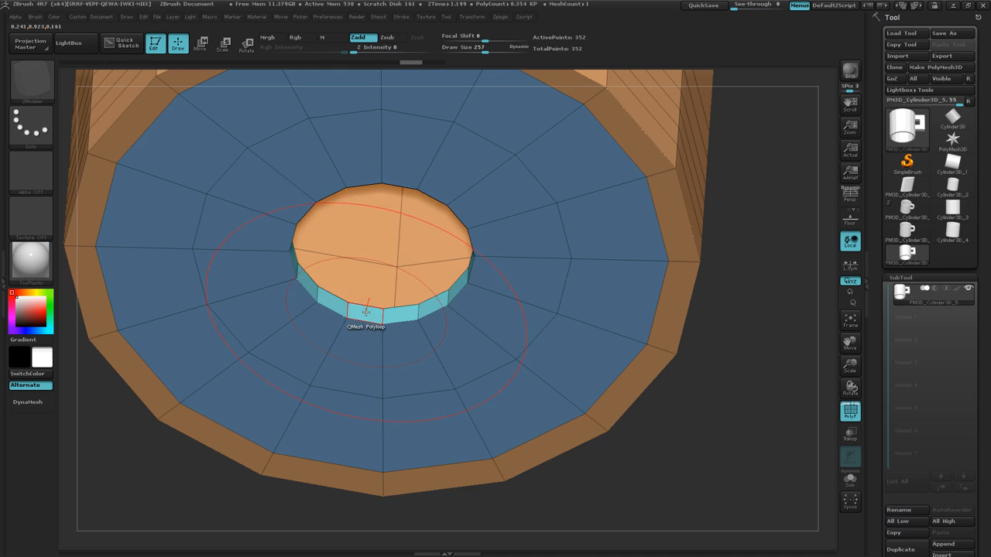
left_click_drag(366, 312, 324, 151)
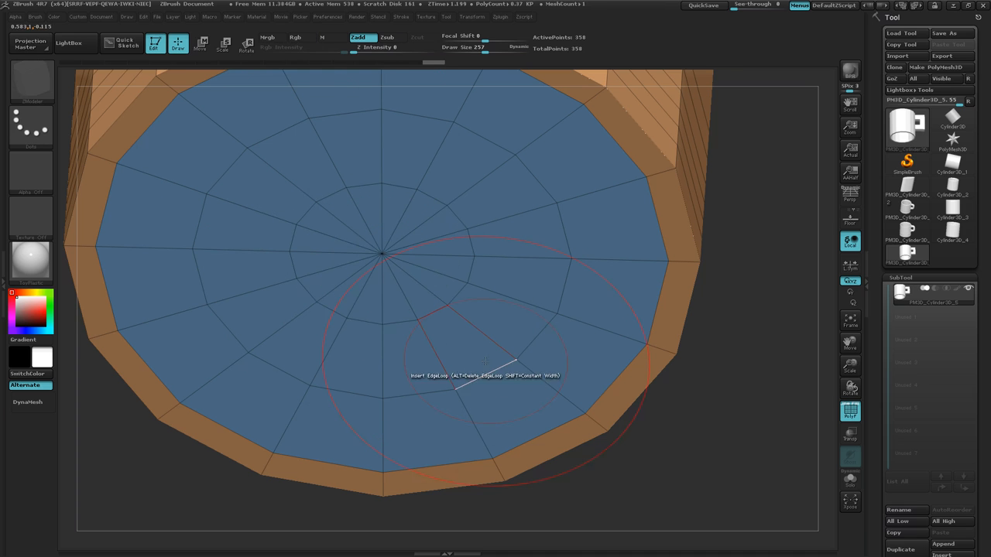
Extrude the polyloop of the mug's bottom rim slightly downward with QMesh to form a shallow raised foot ring.
right_click_drag(486, 362, 461, 321)
mouse_move(496, 437)
left_mouse_down()
mouse_move(484, 424)
mouse_move(496, 431)
left_mouse_up()
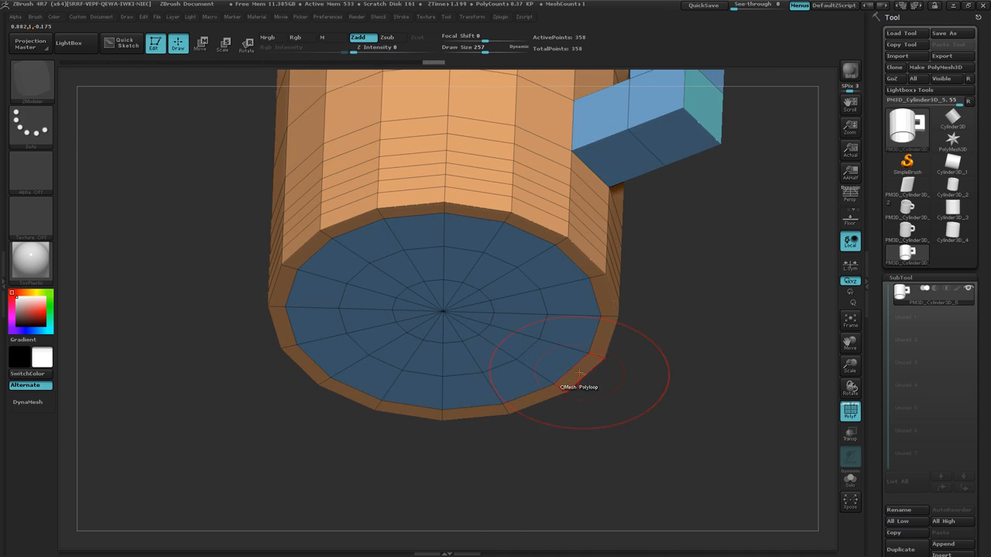
left_click(579, 380)
key("ctrl+z")
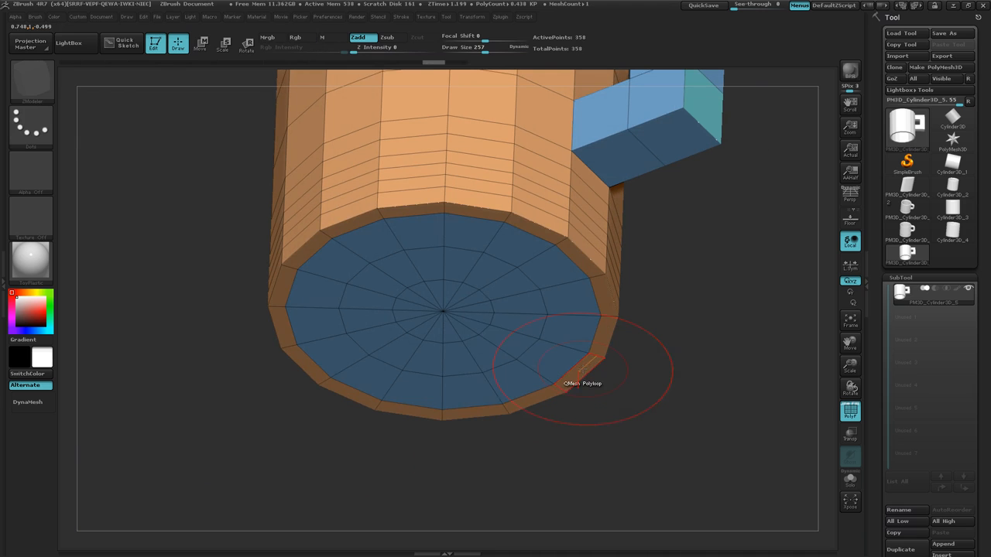
left_click(582, 382)
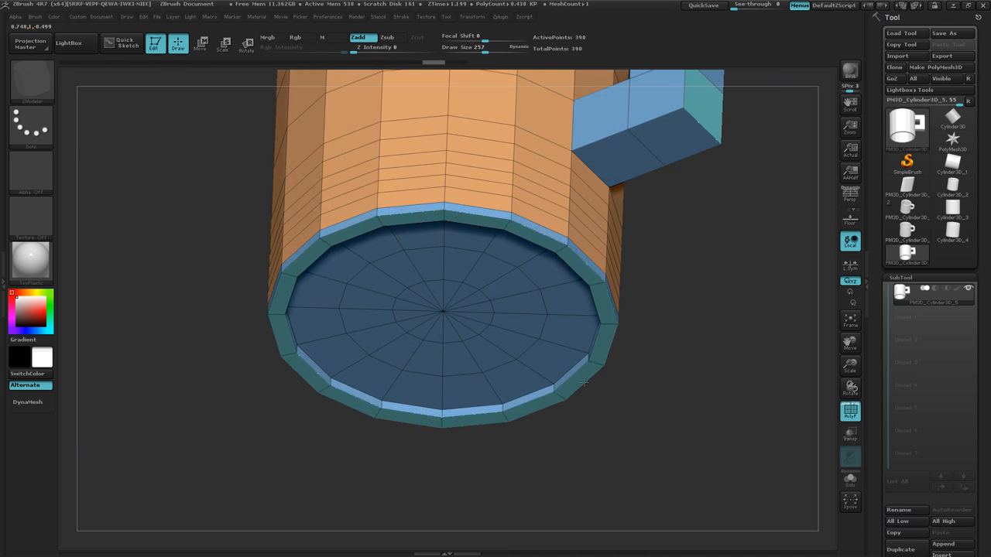
left_click_drag(584, 386, 586, 391)
Push two alternate horizontal bands of the lower outer wall inward with QMesh Polyloop to form two grooves around the mug.
left_click_drag(681, 394, 685, 456)
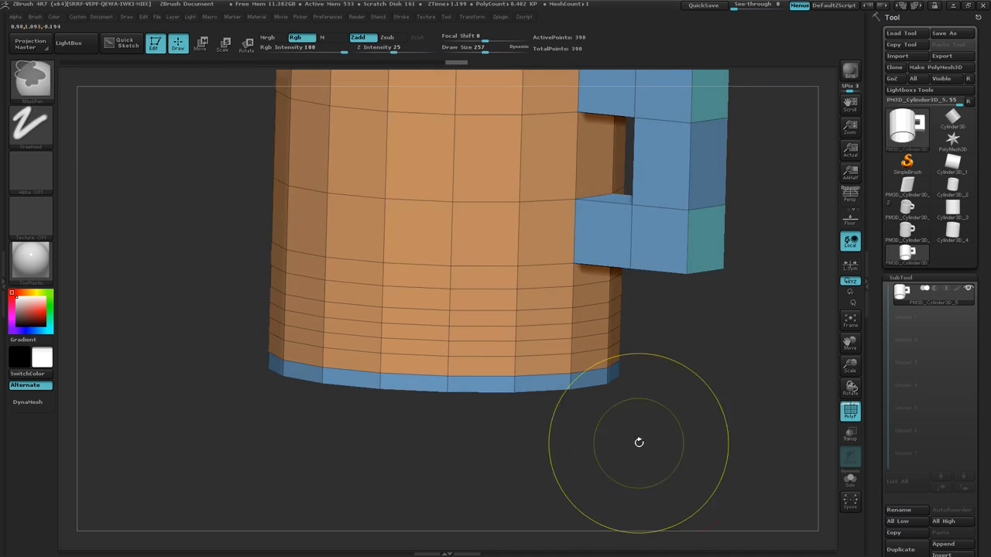
right_click_drag(639, 443, 648, 447, "ctrl")
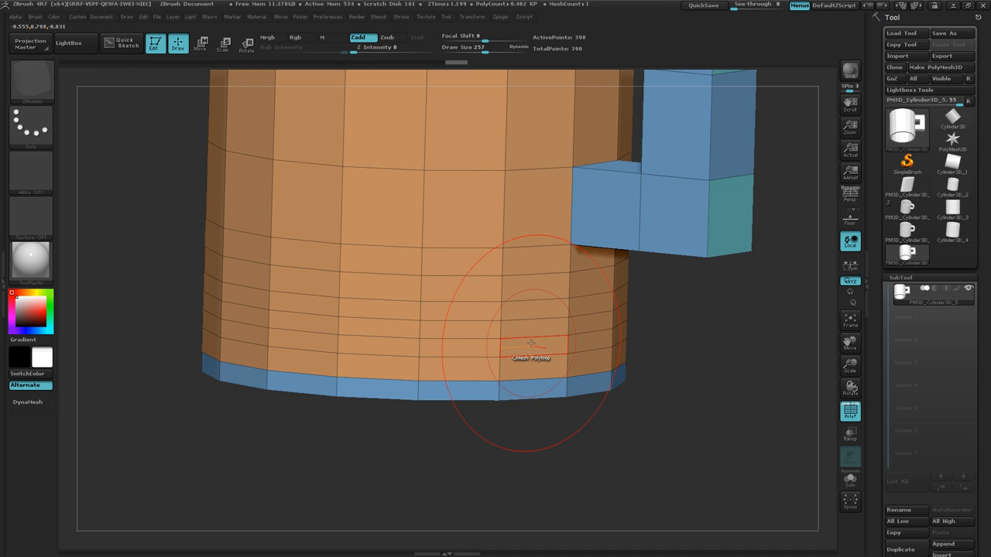
left_click_drag(531, 343, 518, 342)
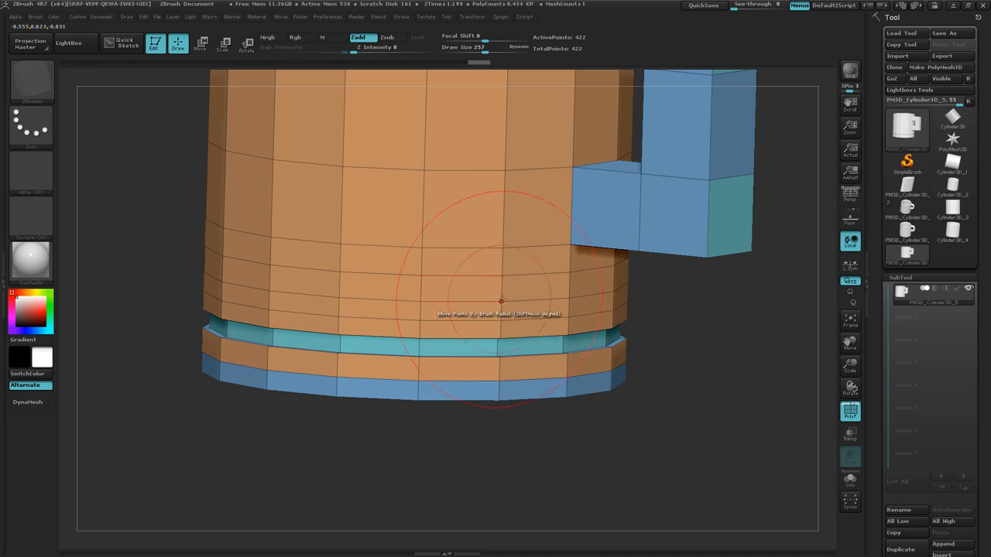
left_click_drag(542, 309, 523, 308)
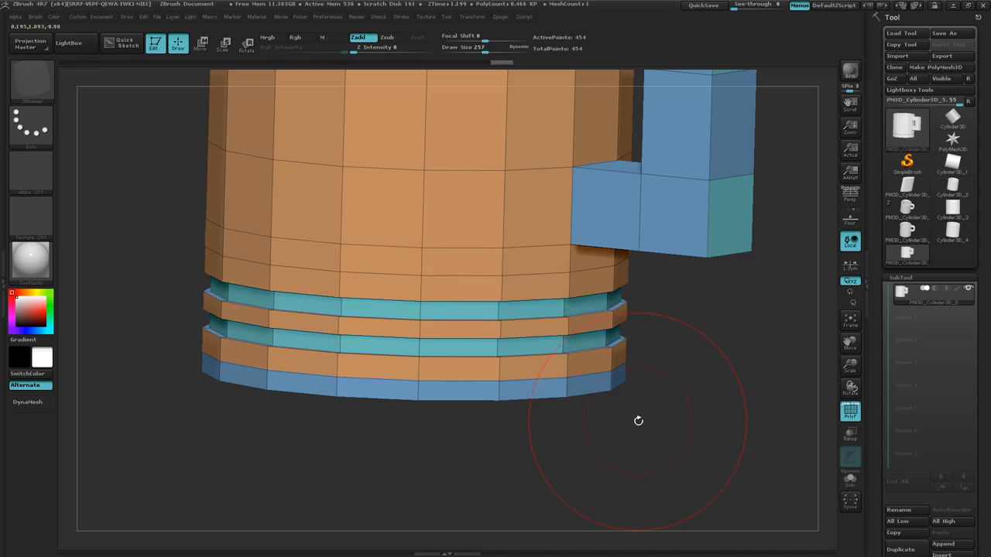
mouse_move(656, 407)
left_mouse_down()
mouse_move(656, 416)
mouse_move(653, 401)
left_mouse_up()
right_click_drag(653, 401, 624, 357, "ctrl")
left_click_drag(624, 357, 659, 364)
right_click_drag(658, 364, 615, 314, "ctrl")
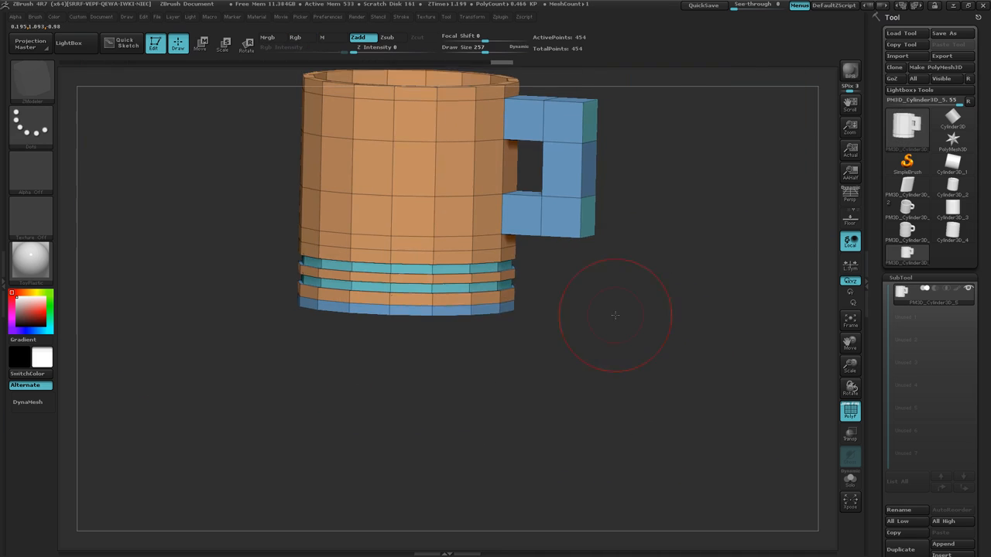
Repair the mug's geometry with the mesh integrity Fix Mesh command.
right_click(607, 309)
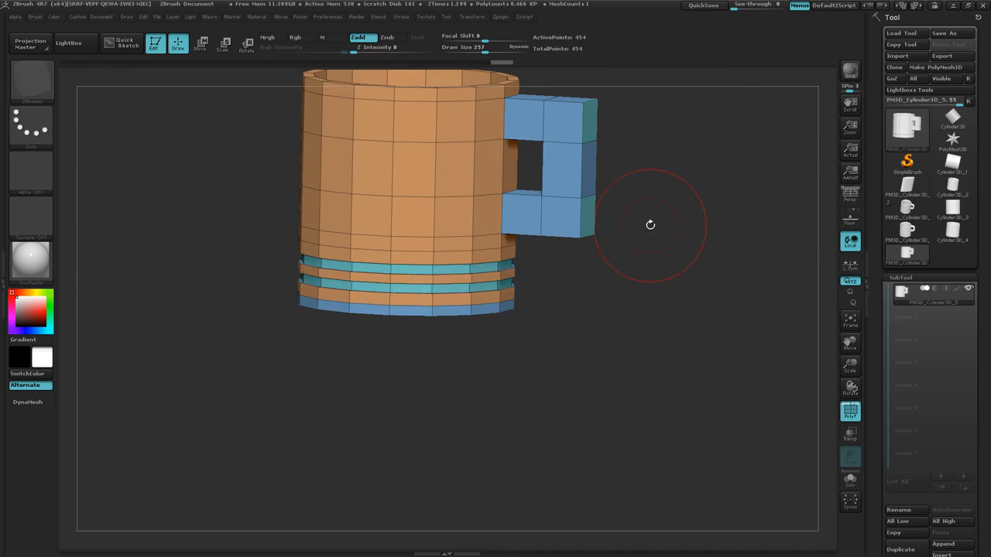
left_click_drag(653, 227, 645, 332, "alt")
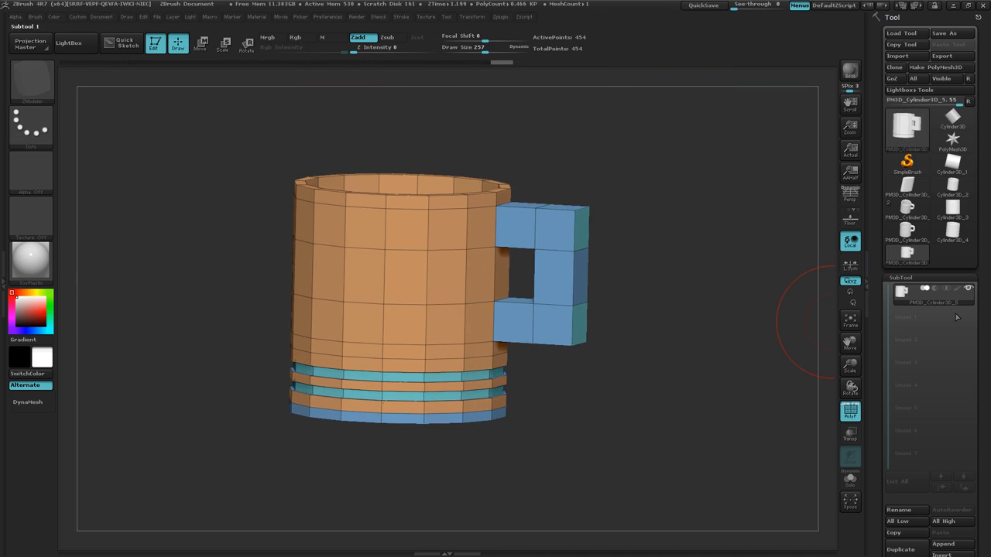
left_click(948, 277)
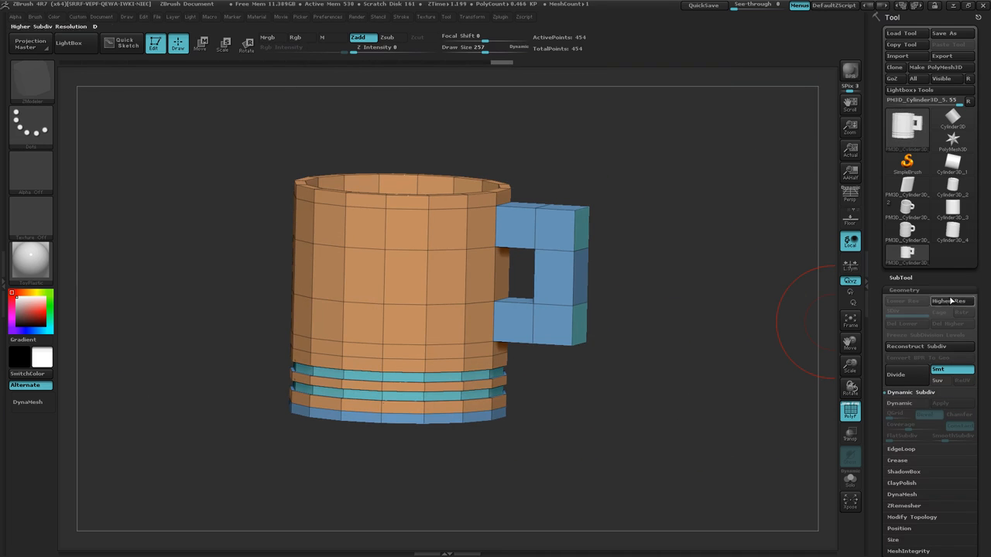
left_click(905, 403)
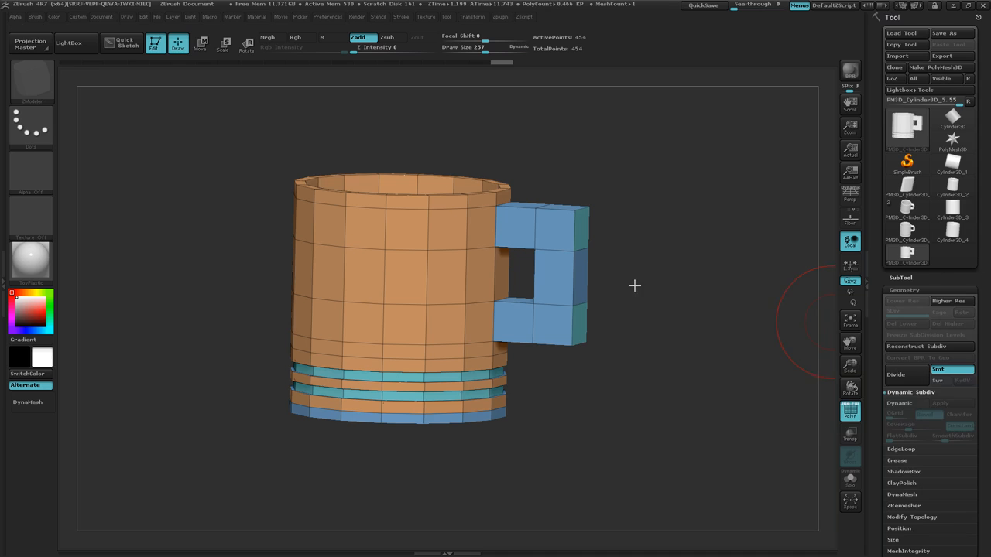
left_click_drag(981, 359, 979, 332)
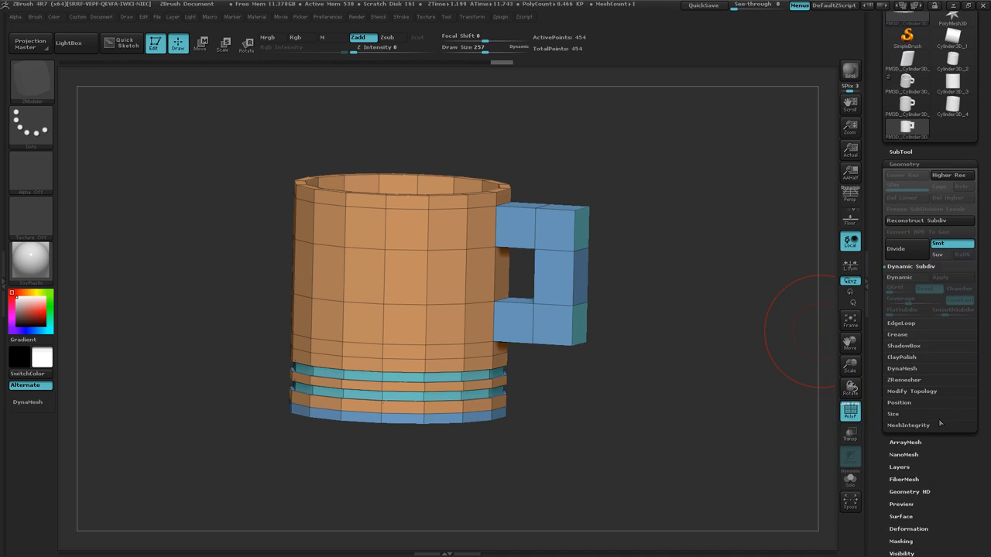
left_click(911, 428)
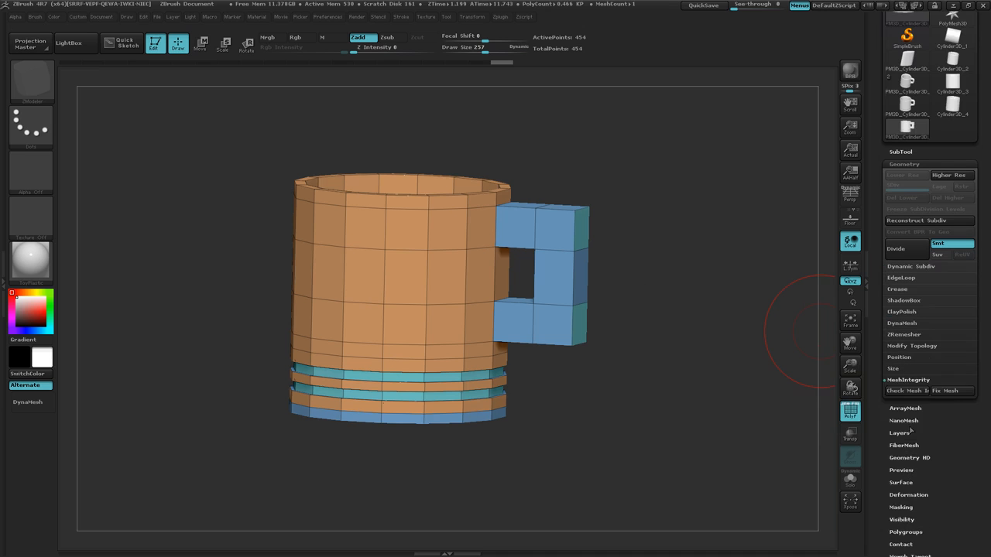
left_click(952, 393)
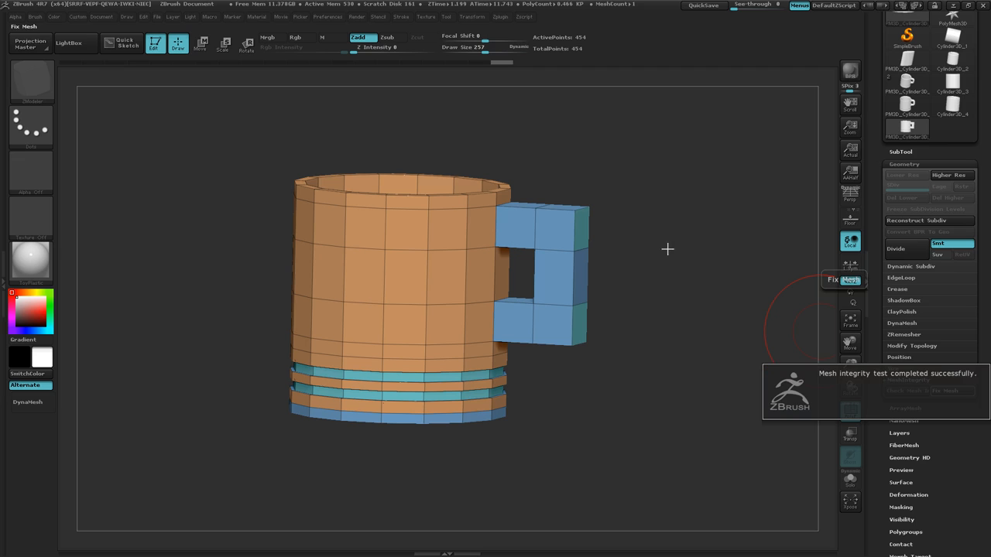
Preview the mug smoothed with Dynamic Subdiv, using a smooth subdivision level of 4.
left_click(916, 267)
left_click(906, 278)
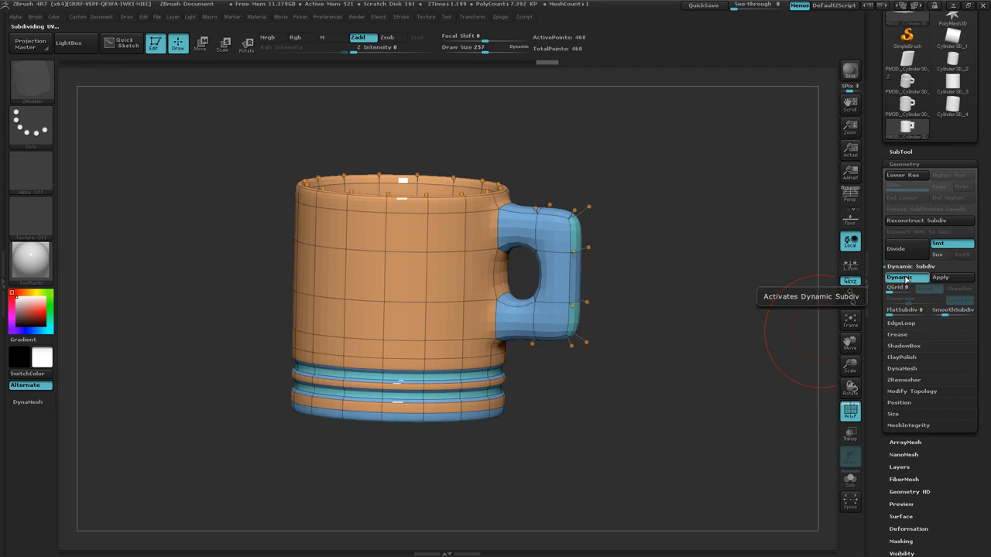
left_click_drag(659, 238, 656, 270)
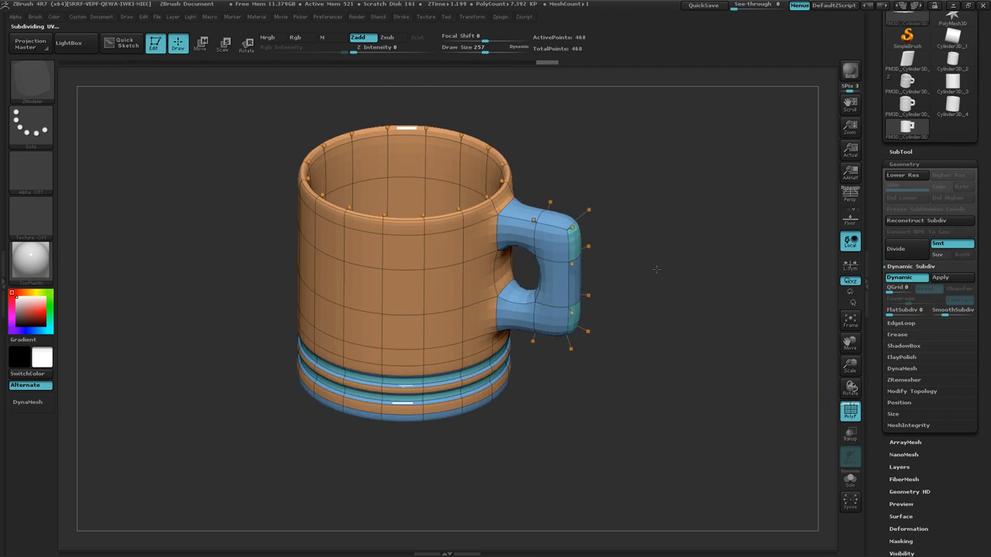
left_click(915, 278)
left_click(914, 278)
key("Return")
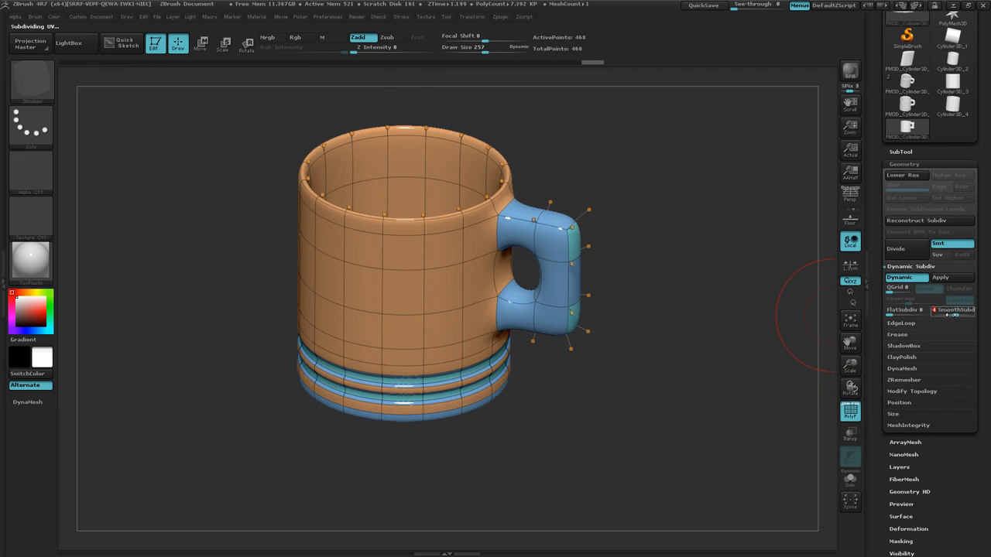
Inspect the smoothed mug in perspective without the wireframe, checking the outer walls, the handle and the inside bottom.
key("p")
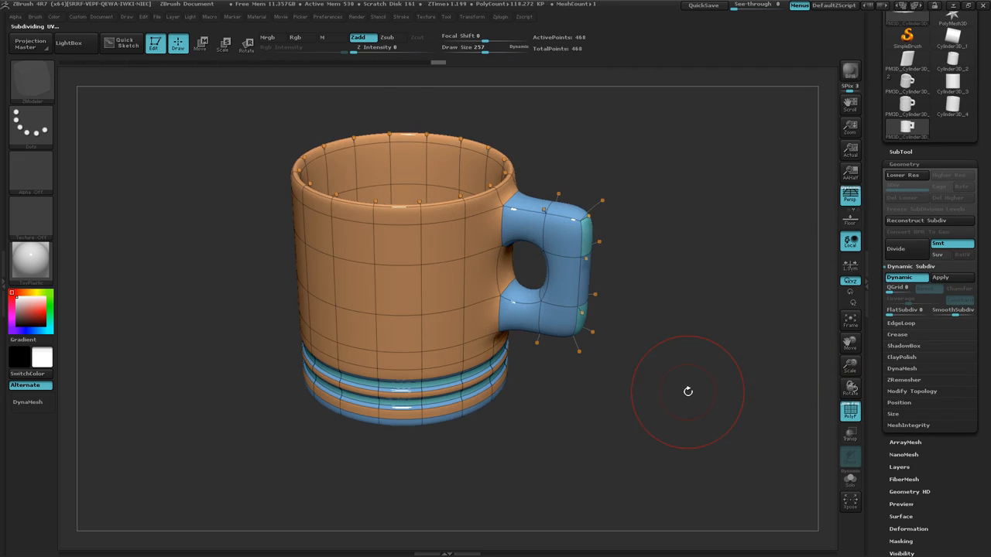
left_click_drag(721, 329, 706, 370)
key("shift+f")
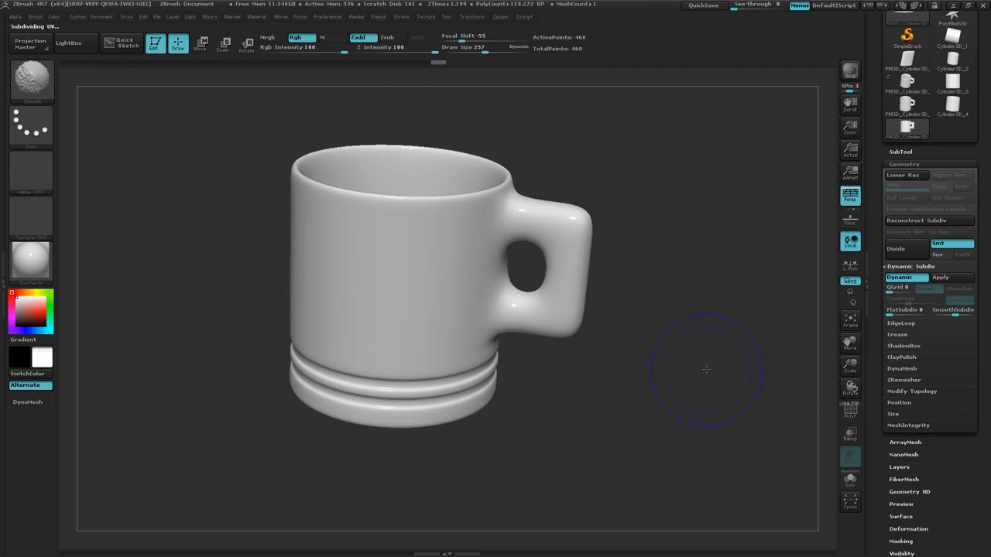
left_click_drag(681, 321, 631, 228)
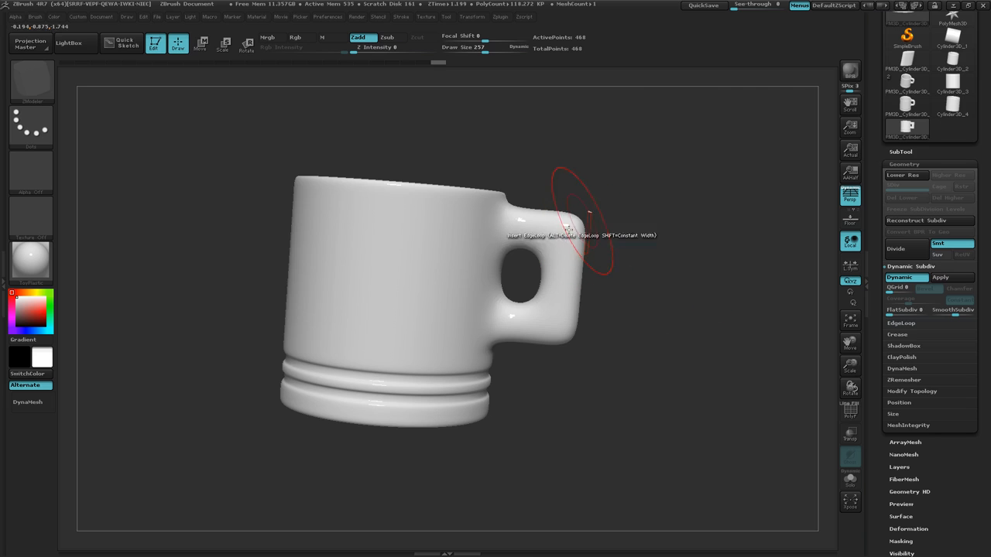
mouse_move(641, 418)
left_mouse_down()
mouse_move(642, 516)
mouse_move(641, 405)
left_mouse_up()
key("ctrl")
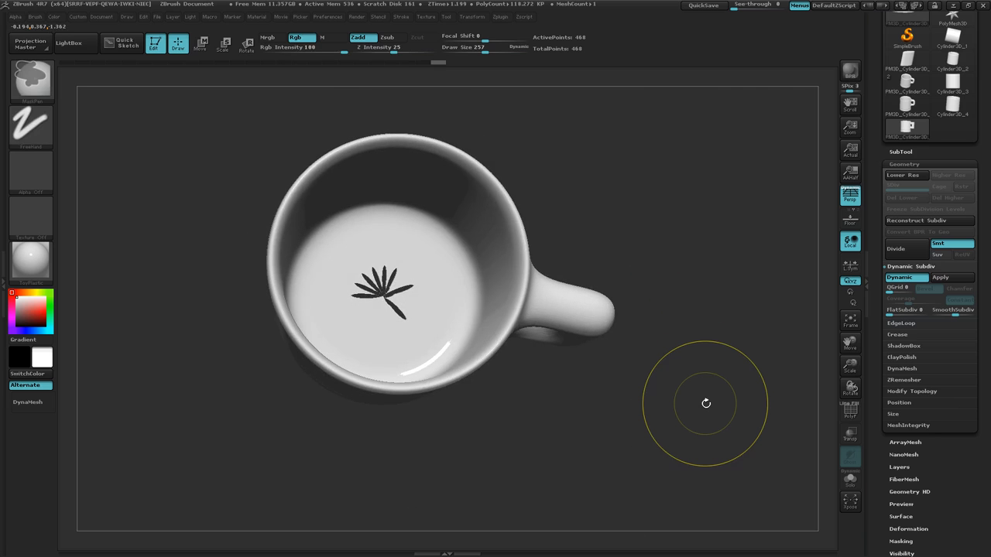
Turn off Dynamic Subdiv, show the wireframe and merge the mug's overlapping points with WeldPoints.
key("shift+d")
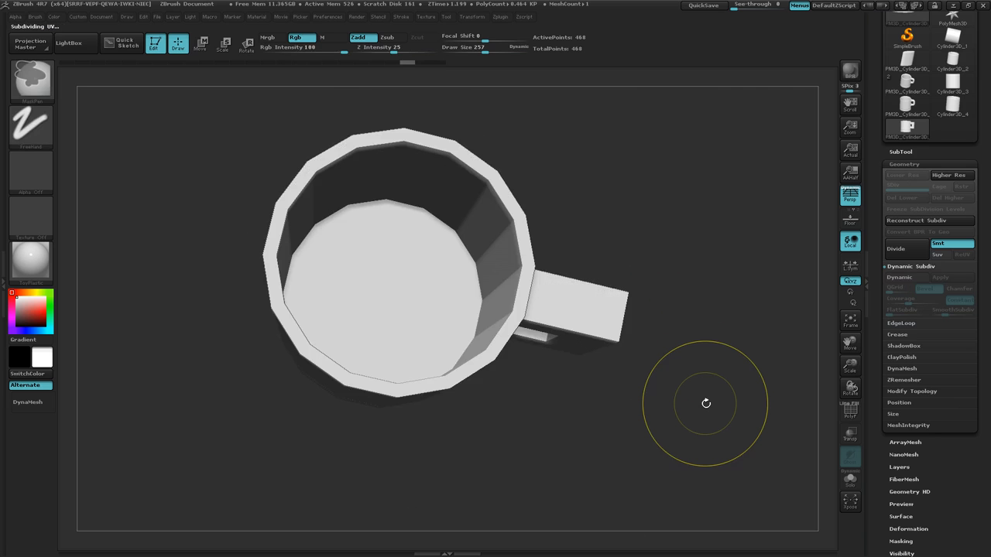
mouse_move(676, 437)
left_mouse_down()
mouse_move(674, 339)
mouse_move(670, 437)
left_mouse_up()
key("shift")
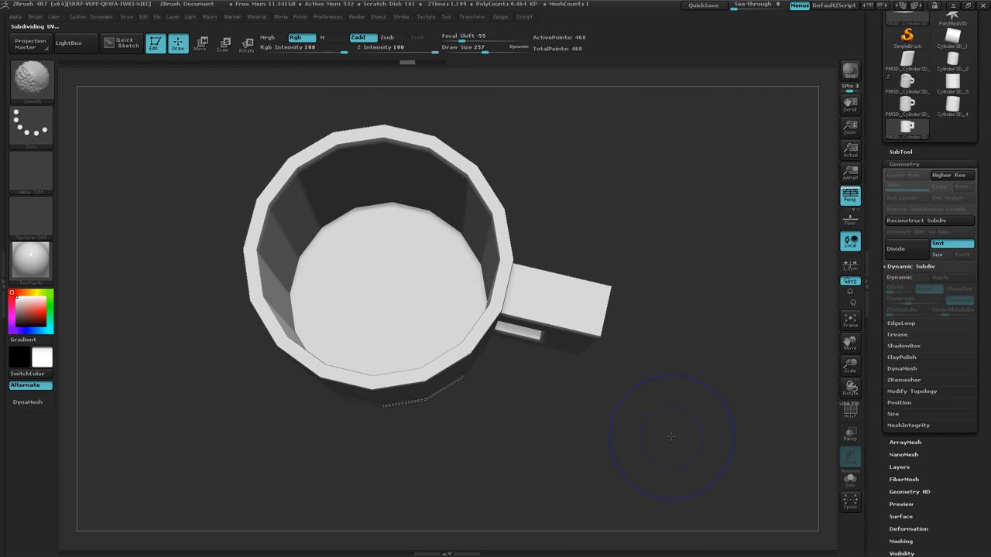
key("shift+f")
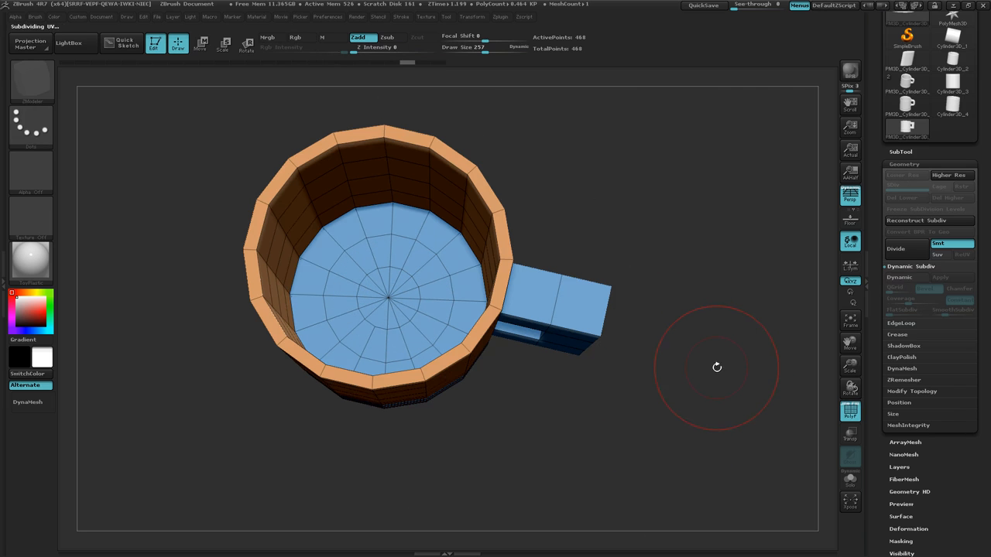
left_click(912, 391)
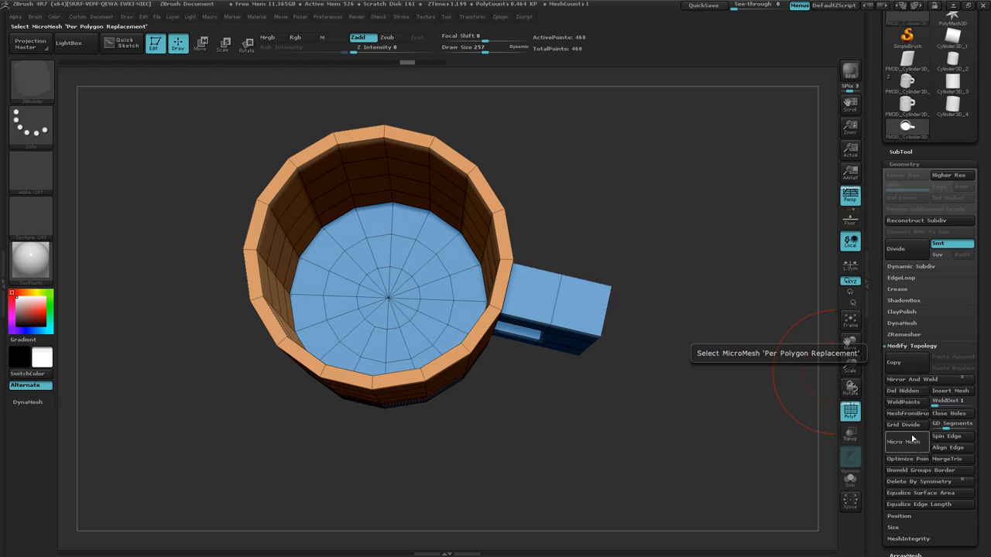
left_click(903, 404)
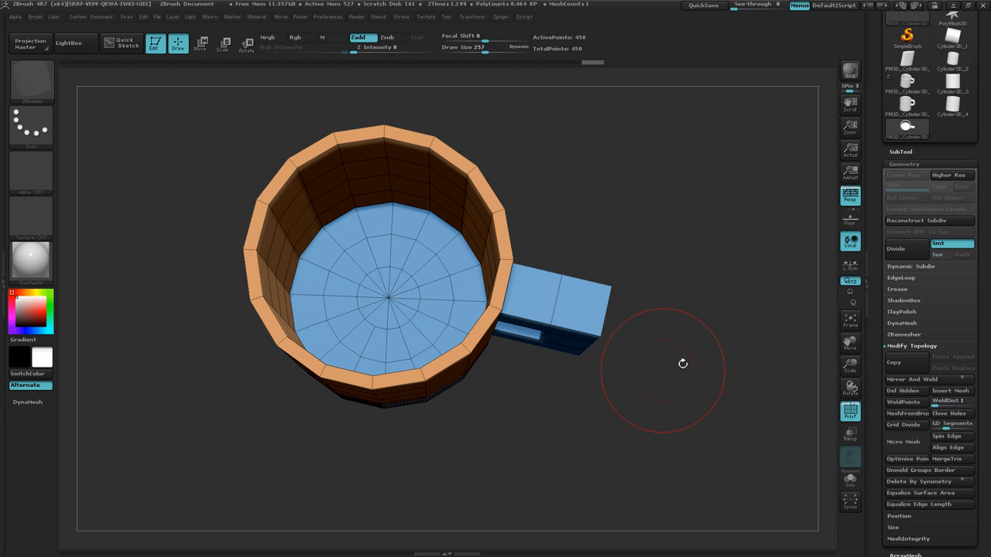
Preview the welded mug with Dynamic Subdiv at smooth level 4, checking the inside bottom and the surface without the wireframe.
left_click(912, 268)
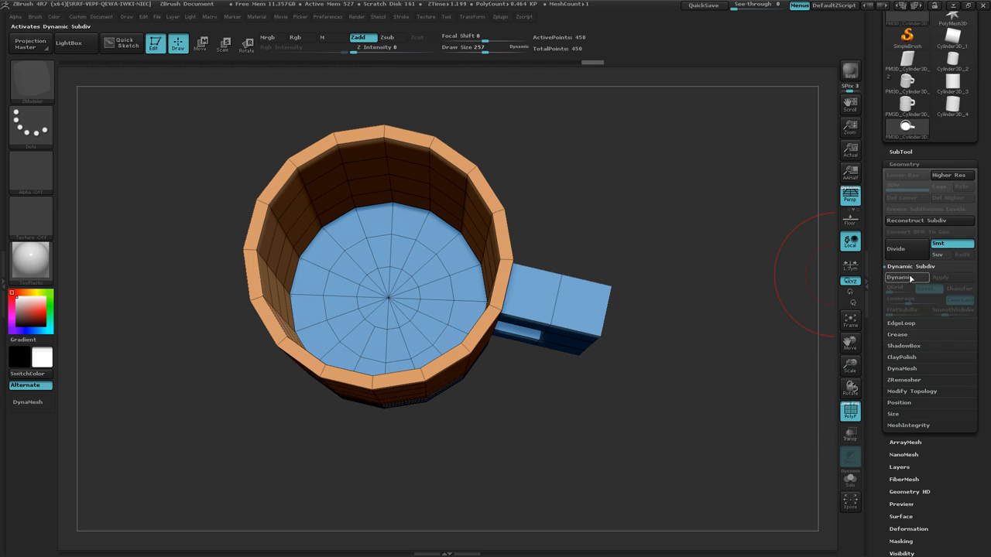
left_click(911, 278)
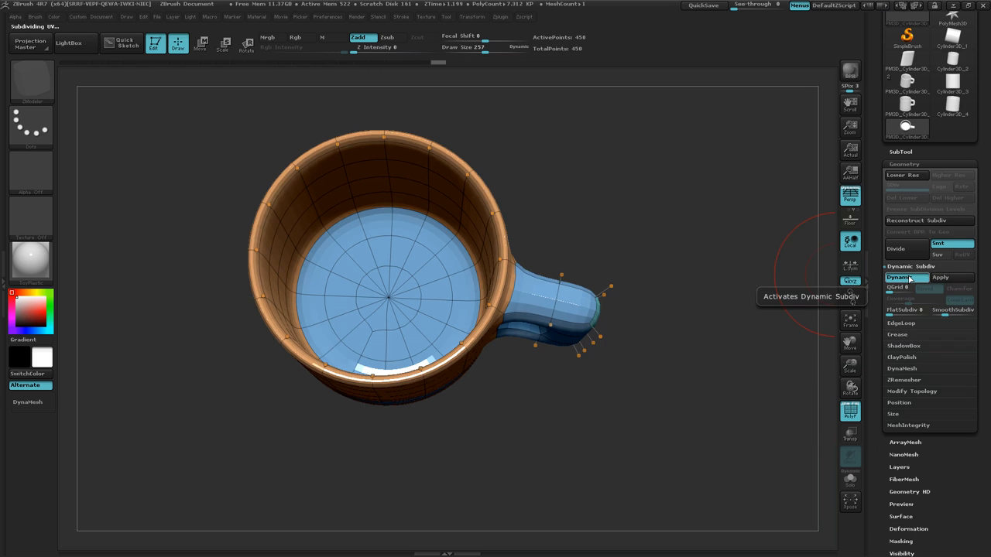
mouse_move(696, 383)
left_mouse_down()
mouse_move(704, 226)
mouse_move(688, 392)
left_mouse_up()
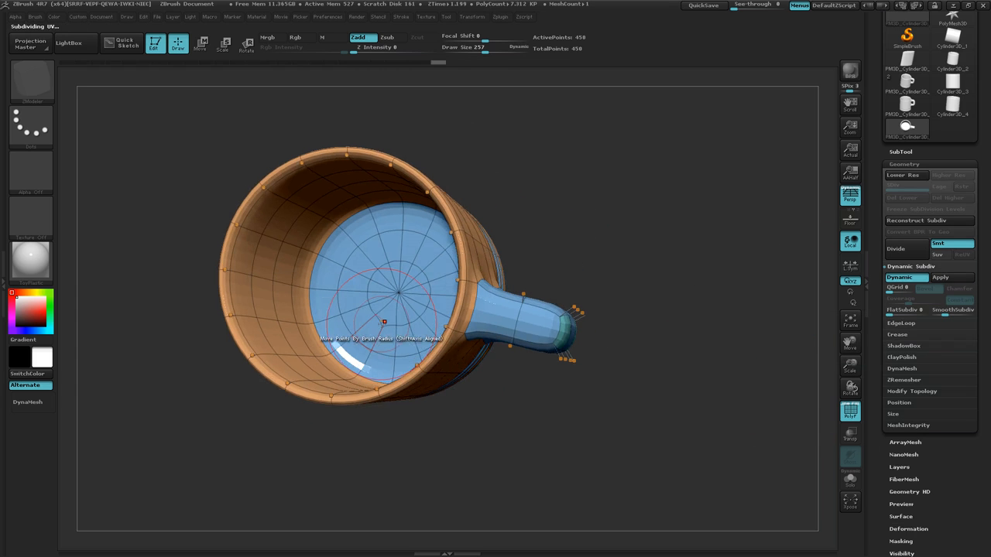
left_click_drag(593, 394, 810, 274)
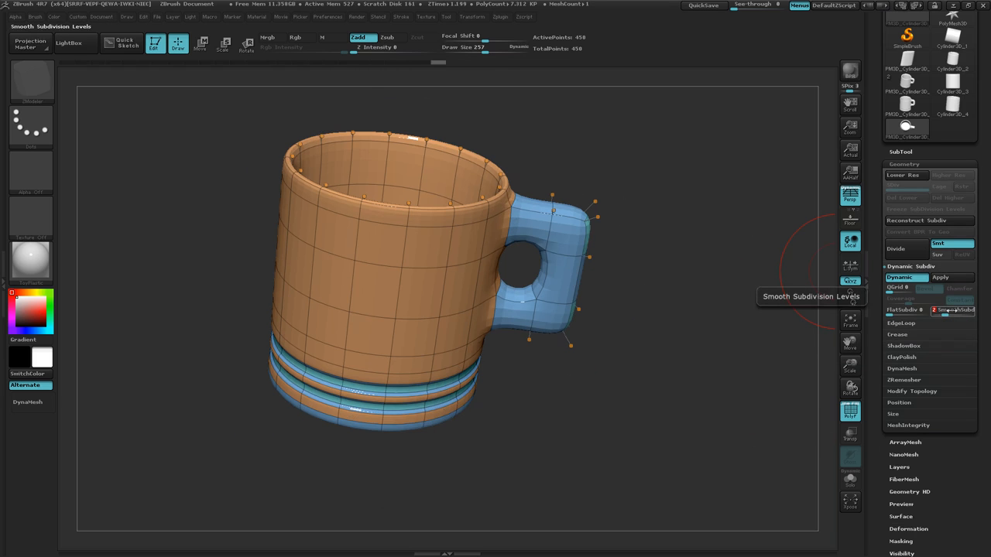
key("Return")
mouse_move(705, 312)
left_mouse_down()
mouse_move(707, 398)
mouse_move(674, 358)
mouse_move(692, 232)
mouse_move(672, 316)
left_mouse_up()
key("shift+f")
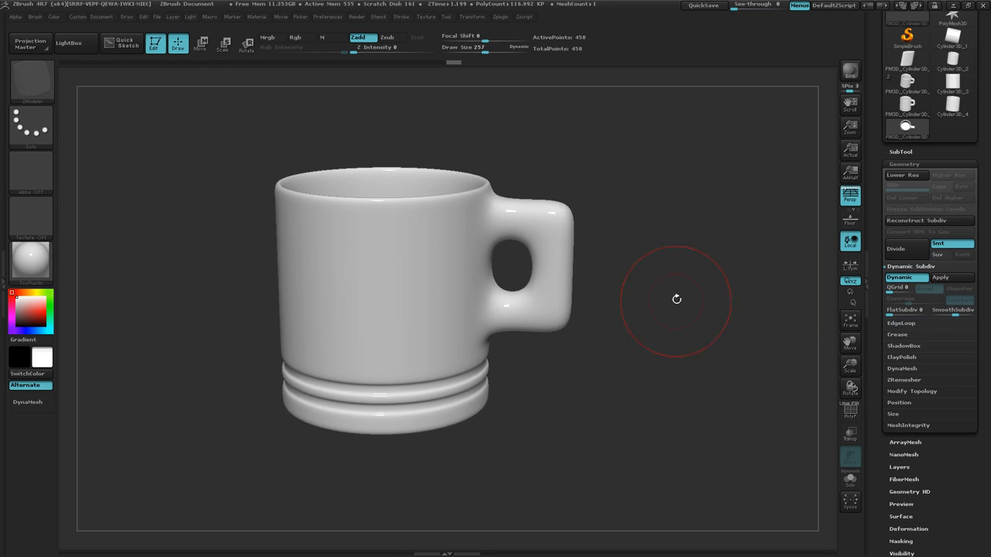
Return to the low-poly view by switching off perspective and Dynamic Subdiv and showing the wireframe.
left_click(848, 195)
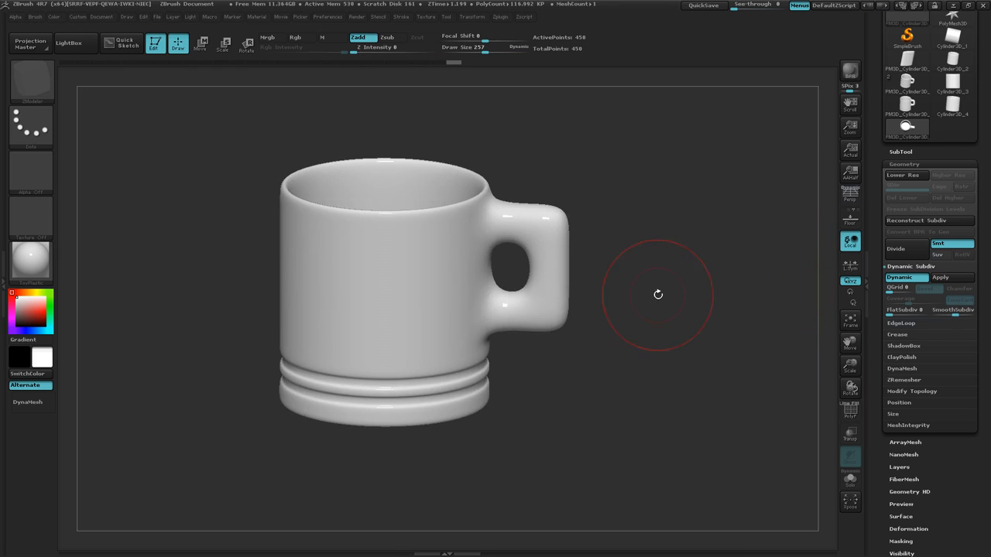
left_click(899, 277)
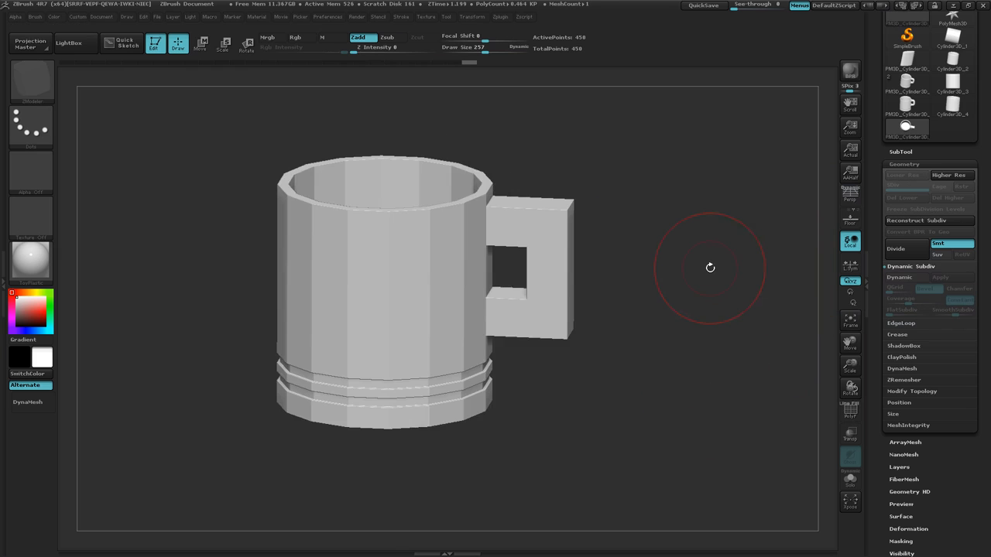
key("shift+f")
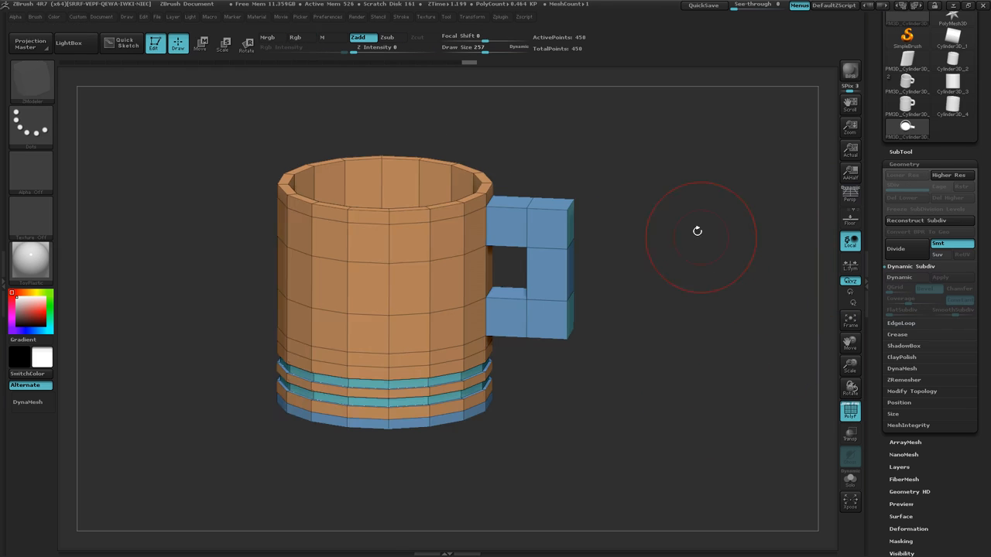
Set the ZModeler edge action to Move over the upper outer edge of the handle.
left_click_drag(697, 231, 689, 246)
right_click_drag(647, 259, 668, 292, "ctrl")
right_click_drag(680, 216, 662, 323, "alt")
mouse_move(673, 267)
right_mouse_down("ctrl")
mouse_move(701, 299)
mouse_move(720, 215)
right_mouse_up("ctrl")
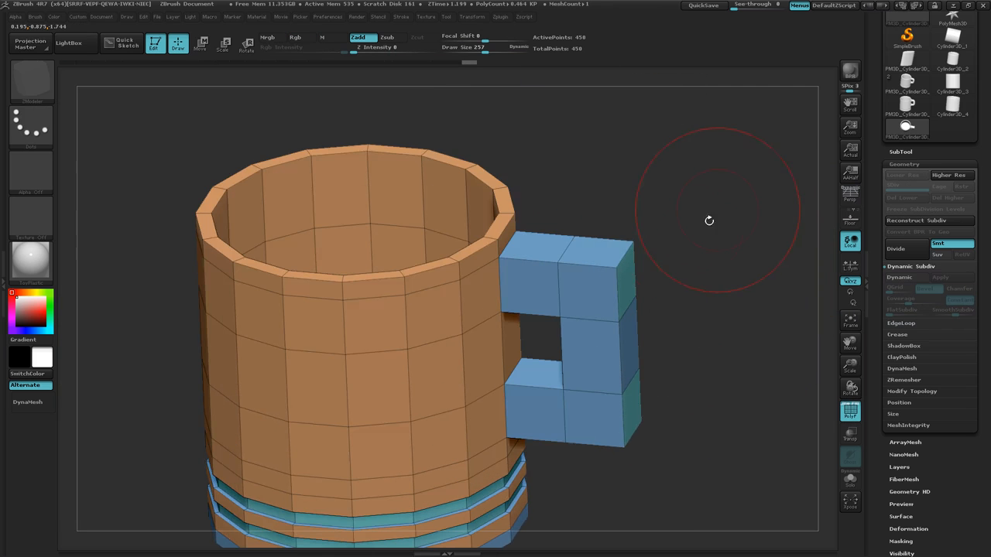
left_click_drag(698, 229, 681, 259)
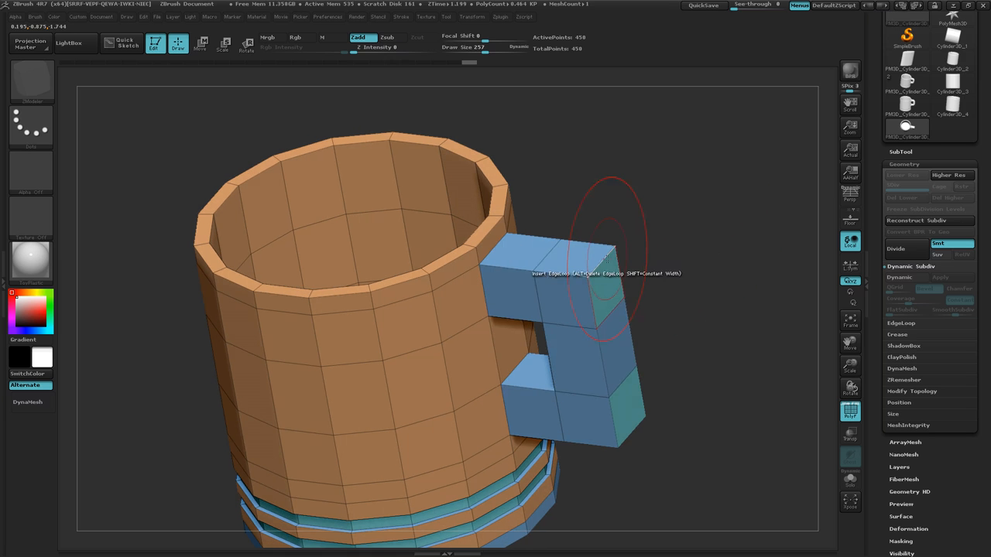
key("space")
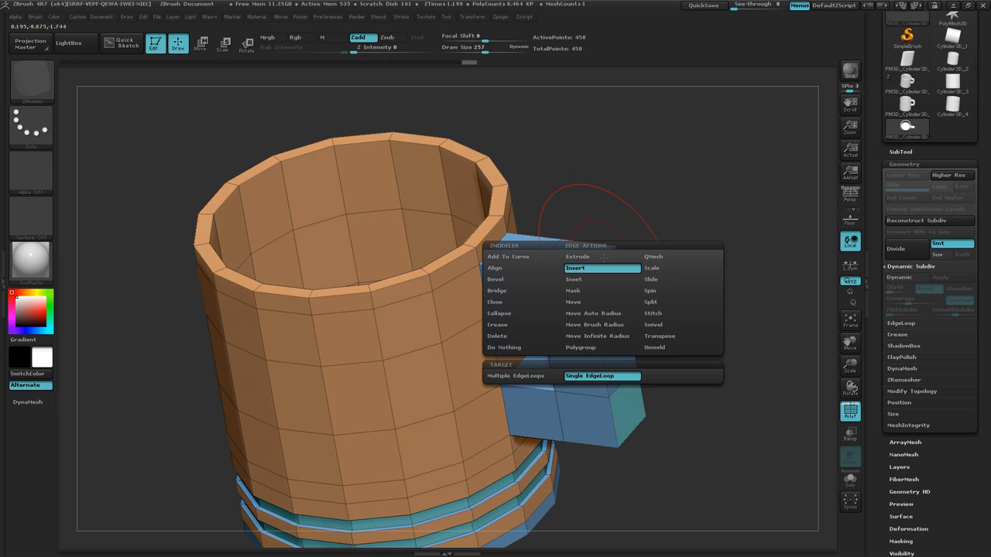
left_click(577, 302)
Move the handle's upper outer edge down and inward to slope the top corner.
left_click_drag(732, 256, 662, 232)
left_click_drag(697, 317, 674, 374)
mouse_move(675, 374)
right_mouse_down()
mouse_move(679, 389)
mouse_move(740, 256)
right_mouse_up()
key("ctrl+z")
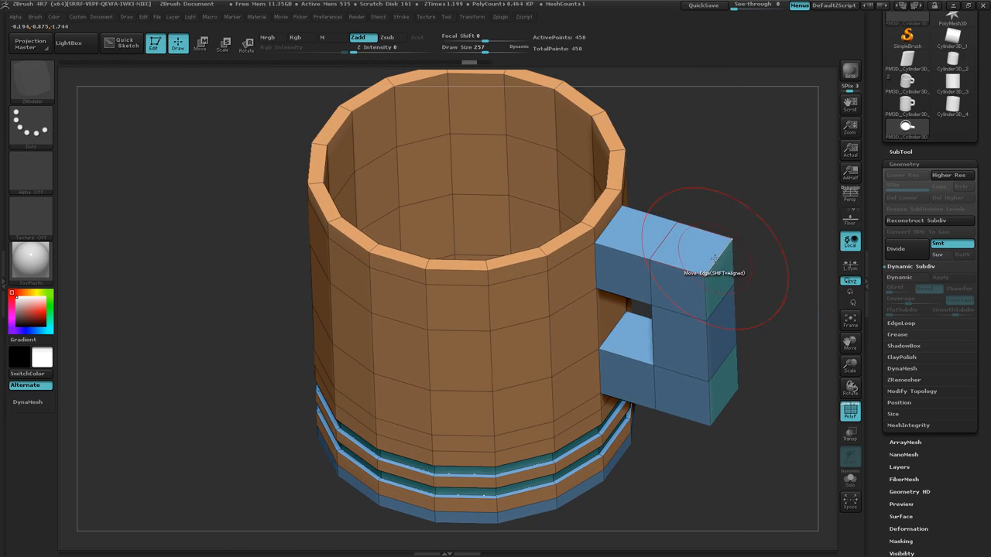
mouse_move(715, 258)
left_mouse_down()
mouse_move(701, 255)
mouse_move(712, 258)
mouse_move(718, 293)
mouse_move(712, 271)
mouse_move(699, 271)
left_mouse_up()
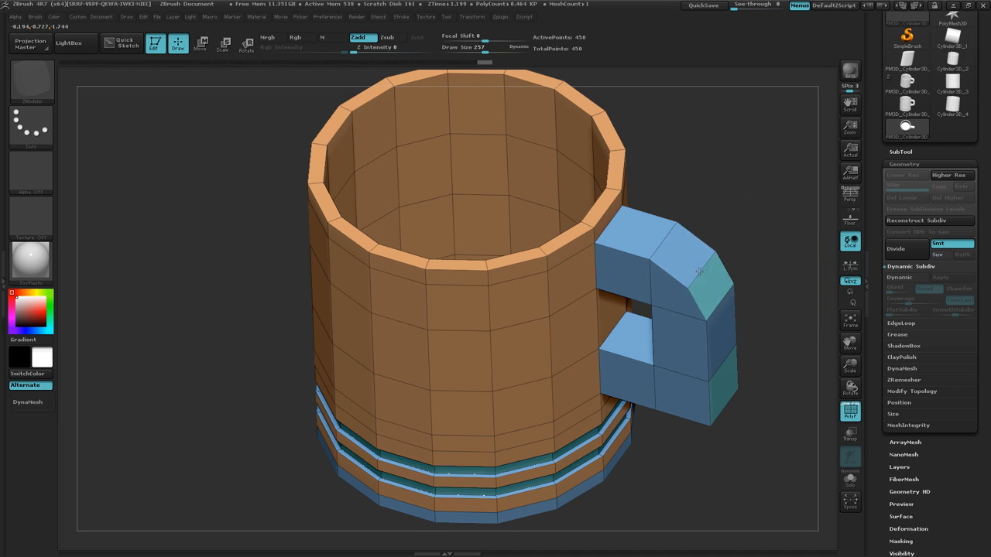
Move the handle's lower outer edge up and inward to slope the bottom corner.
left_click_drag(753, 346, 751, 291)
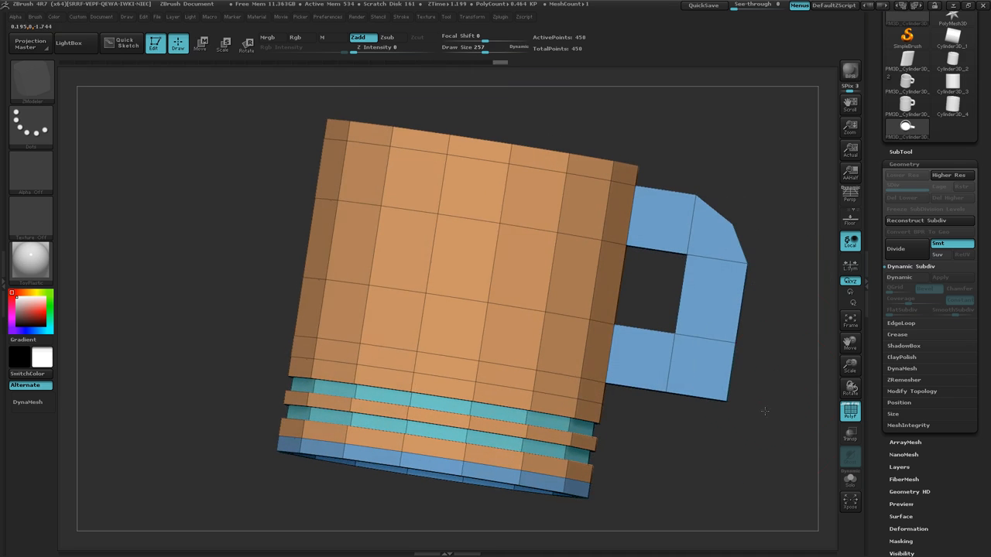
left_click_drag(772, 409, 654, 391)
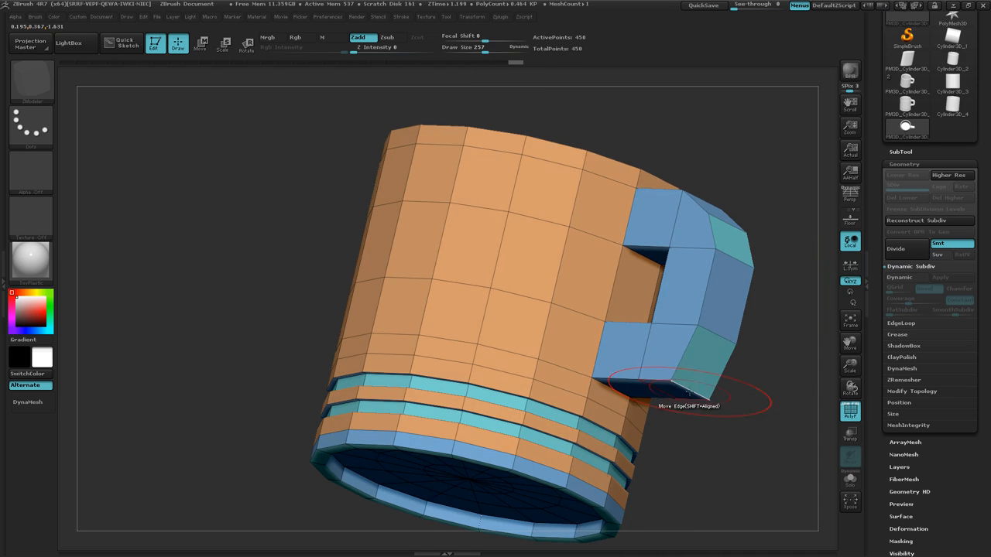
left_click_drag(695, 392, 697, 373)
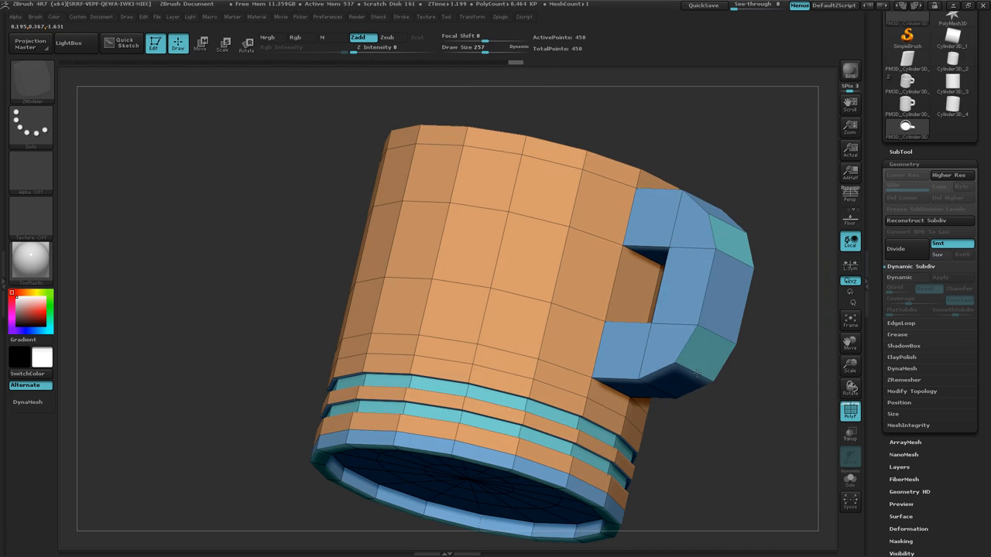
left_click_drag(735, 400, 757, 430)
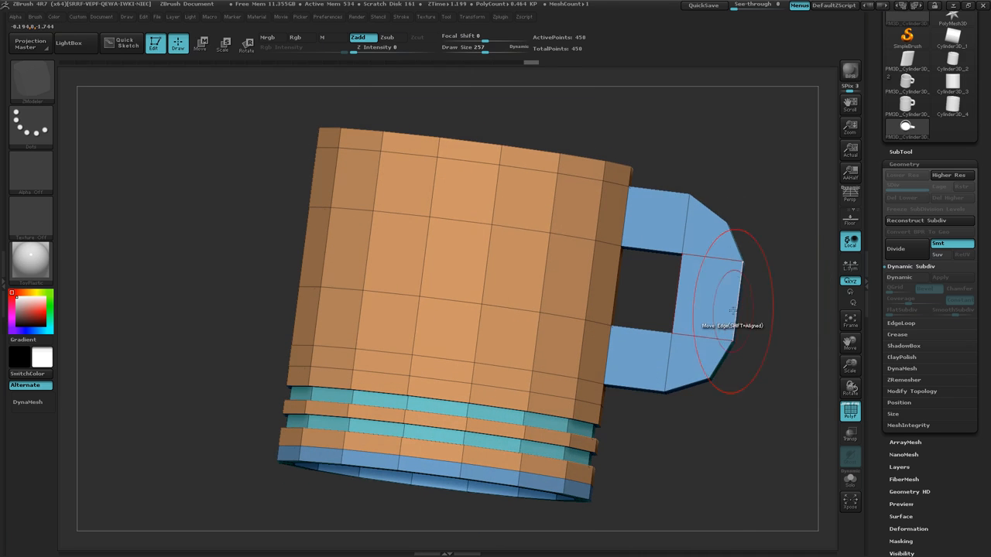
left_click_drag(734, 311, 737, 313)
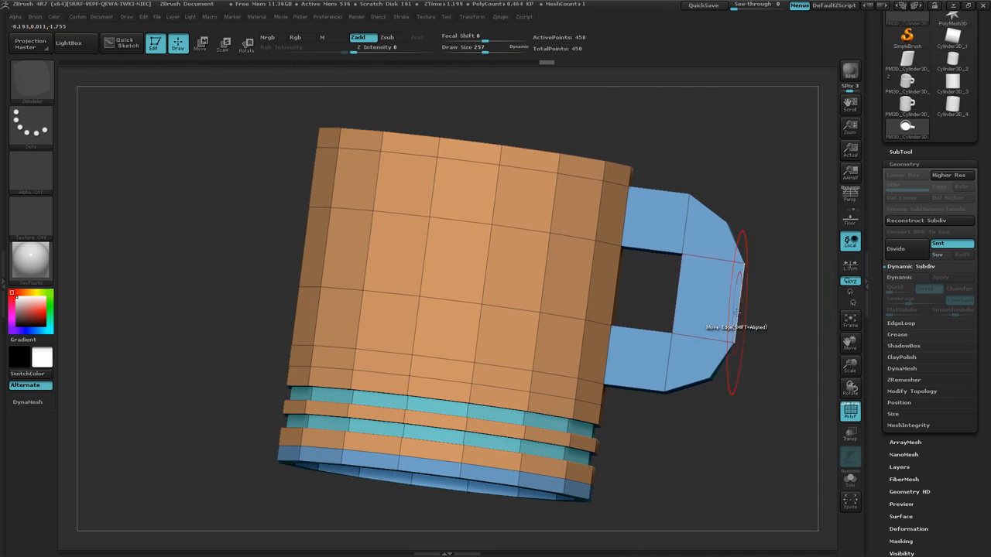
key("ctrl+z")
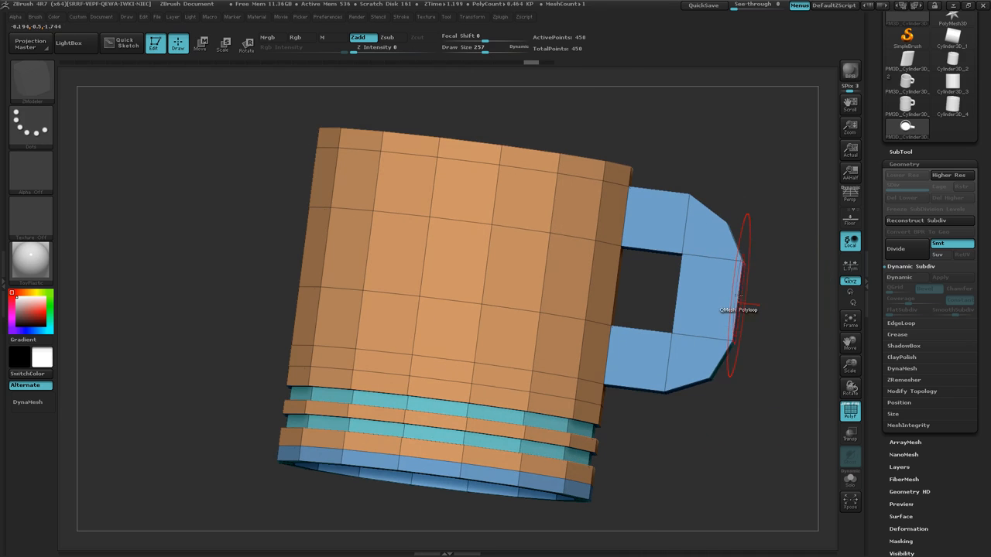
Insert a single edge loop across the middle of the handle's outer vertical section.
key("space")
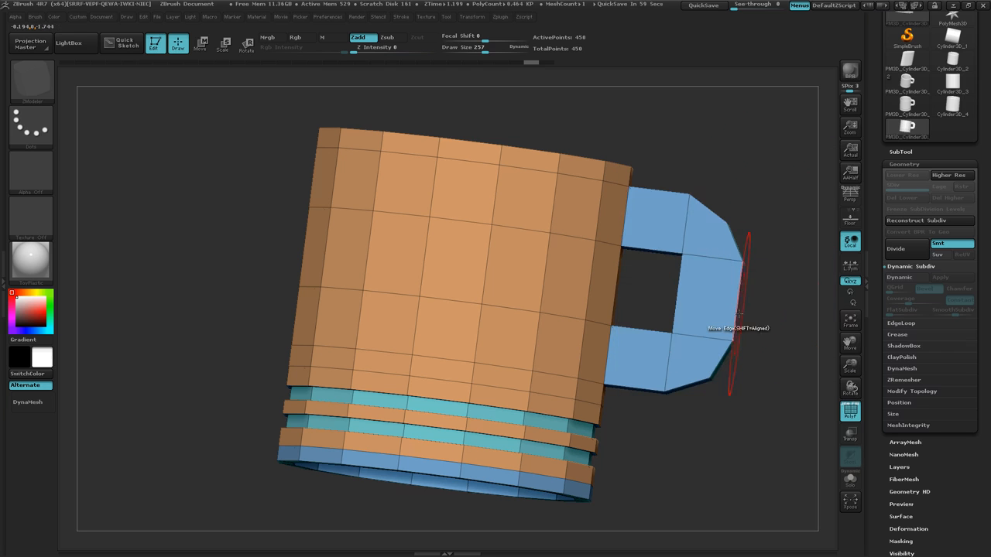
left_click_drag(764, 343, 730, 350)
key("space")
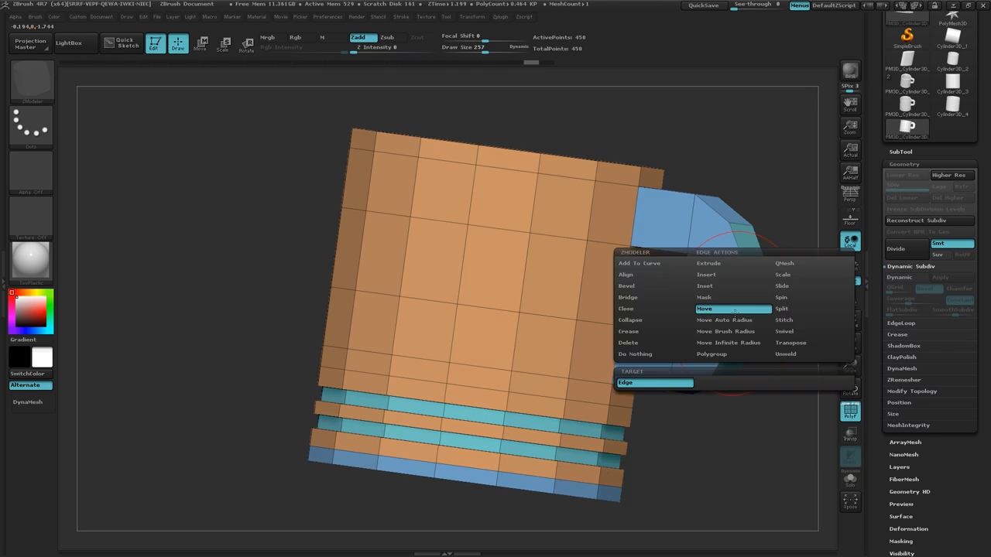
left_click(722, 277)
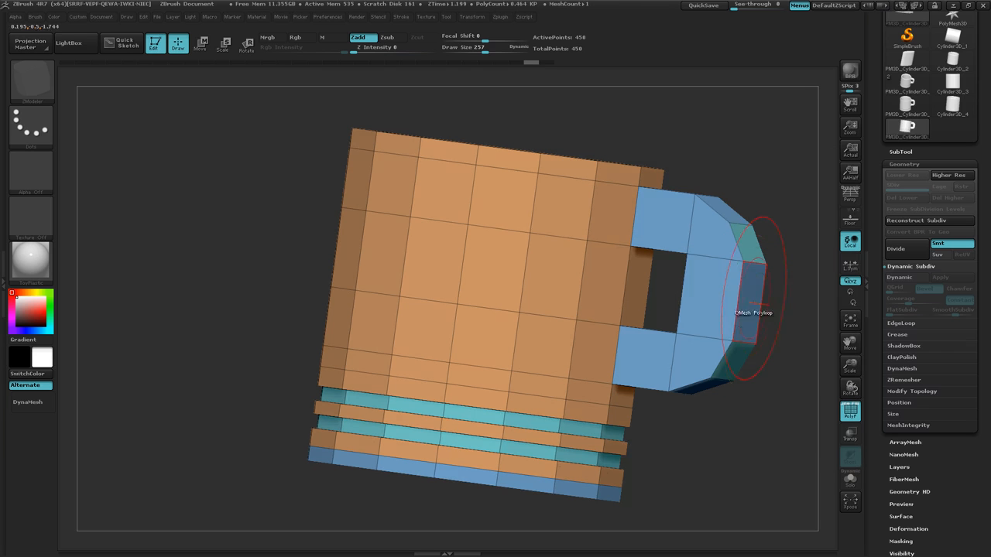
left_click(737, 301)
Set the ZModeler edge action back to Move and view the mug straight from the side.
left_click_drag(759, 436, 778, 298)
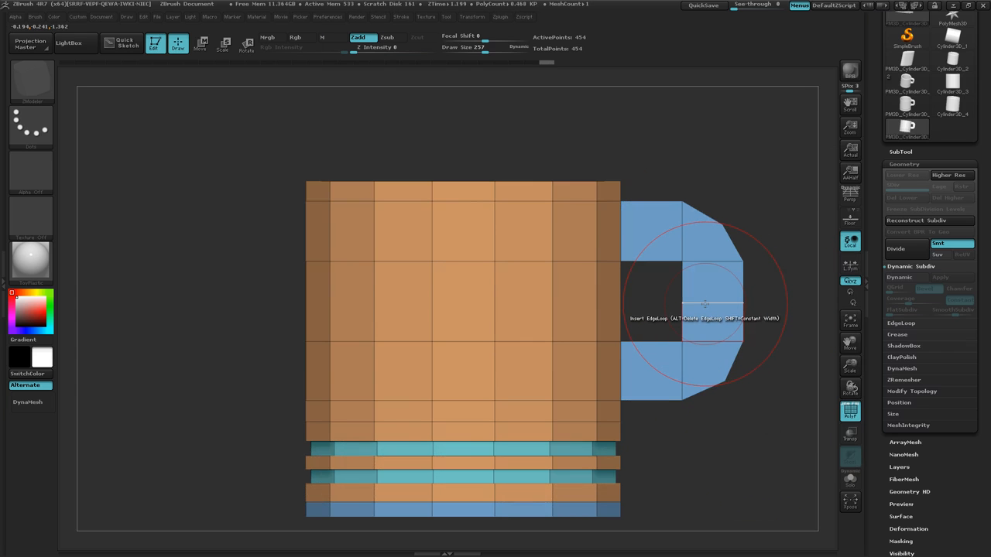
key("space")
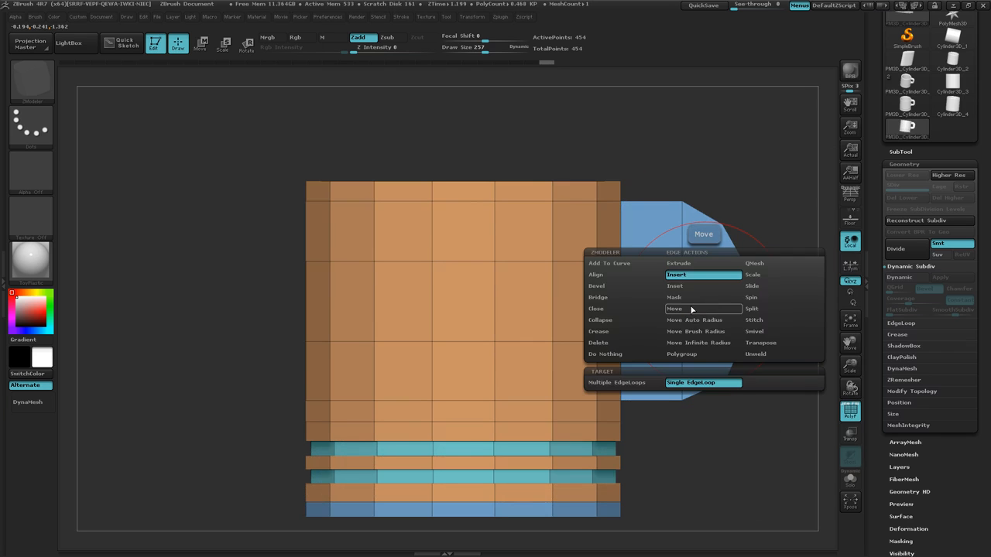
left_click(690, 309)
key("space")
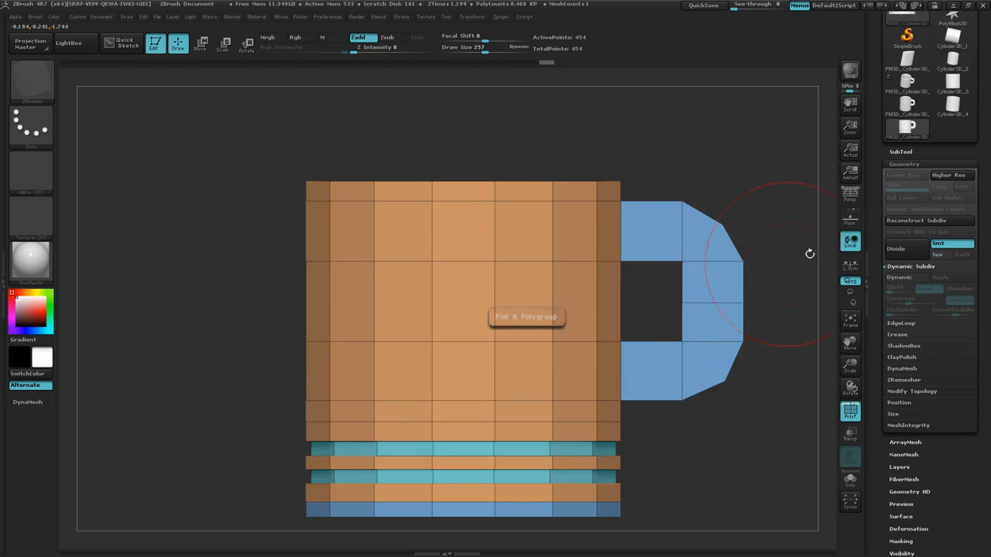
key("space")
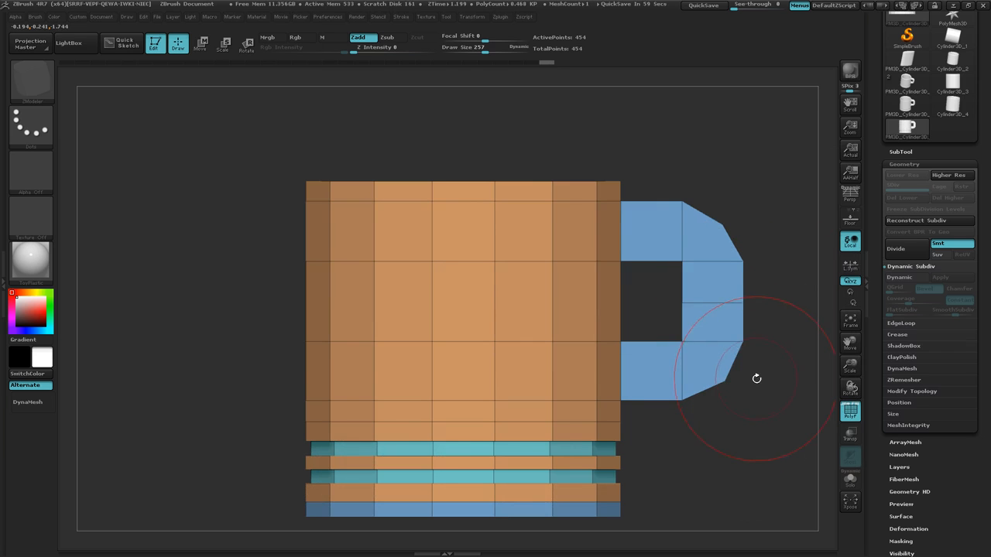
Mask the whole mug except the middle edge loop of the handle's outer section.
left_click_drag(745, 392, 618, 388, "alt")
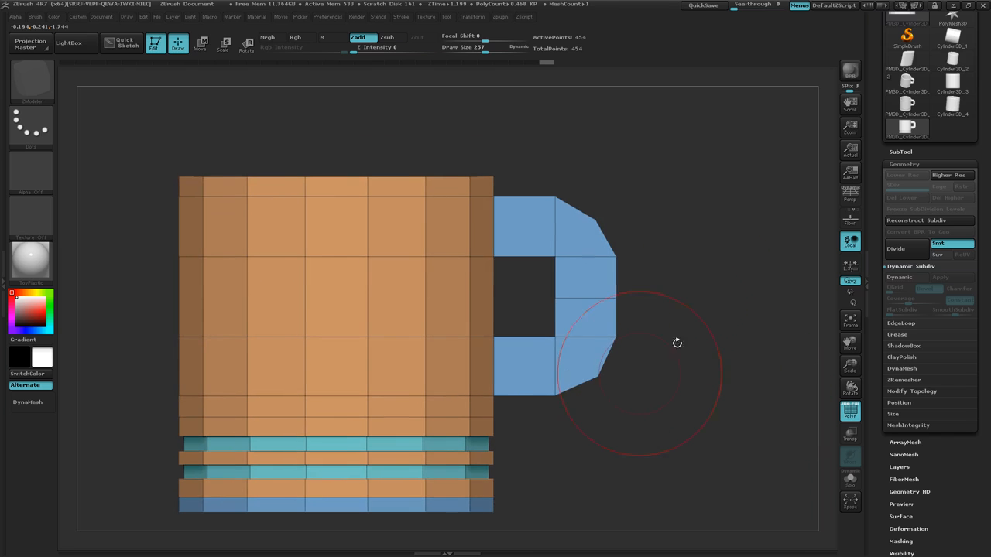
left_click_drag(666, 285, 529, 313, "ctrl")
left_click(705, 290, "ctrl")
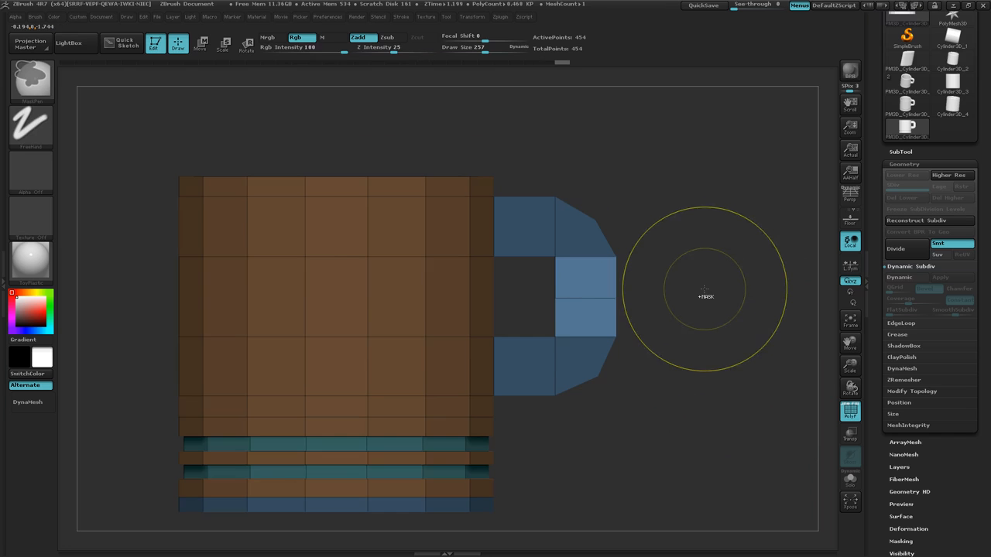
Move the unmasked handle loop slightly outward from the mug with a horizontal transpose line and clear the mask.
key("w")
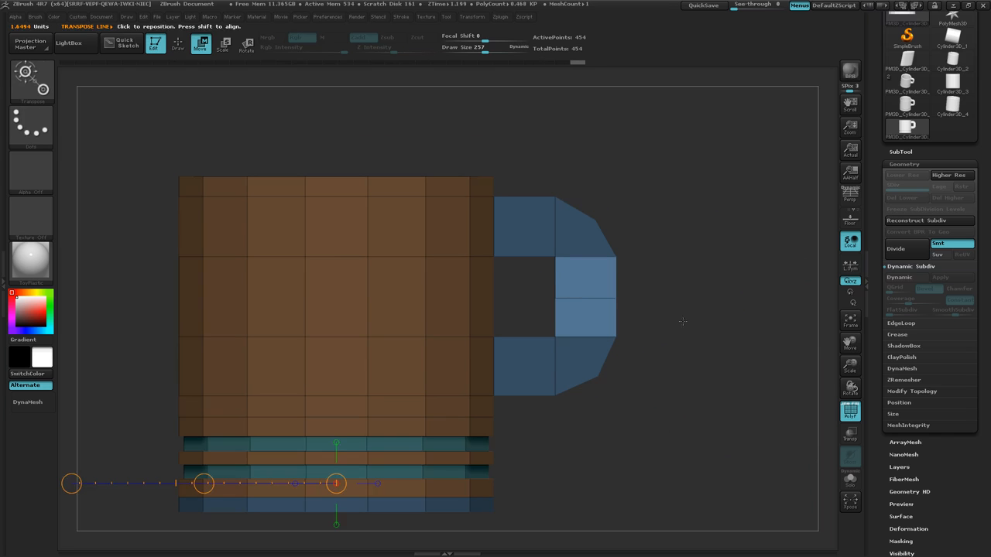
left_click_drag(555, 298, 754, 298)
left_click_drag(644, 298, 656, 297)
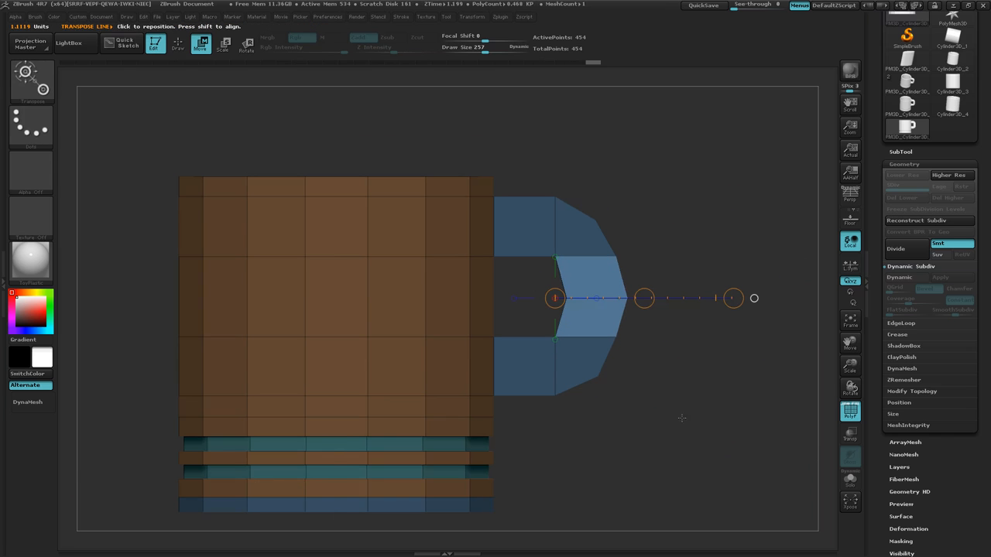
left_click_drag(691, 404, 695, 413)
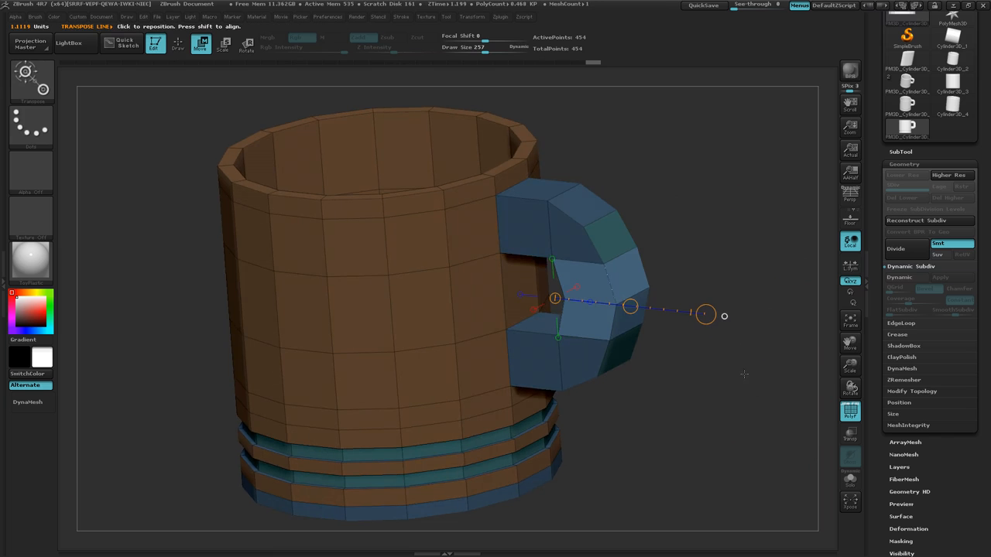
left_click(722, 454, "ctrl")
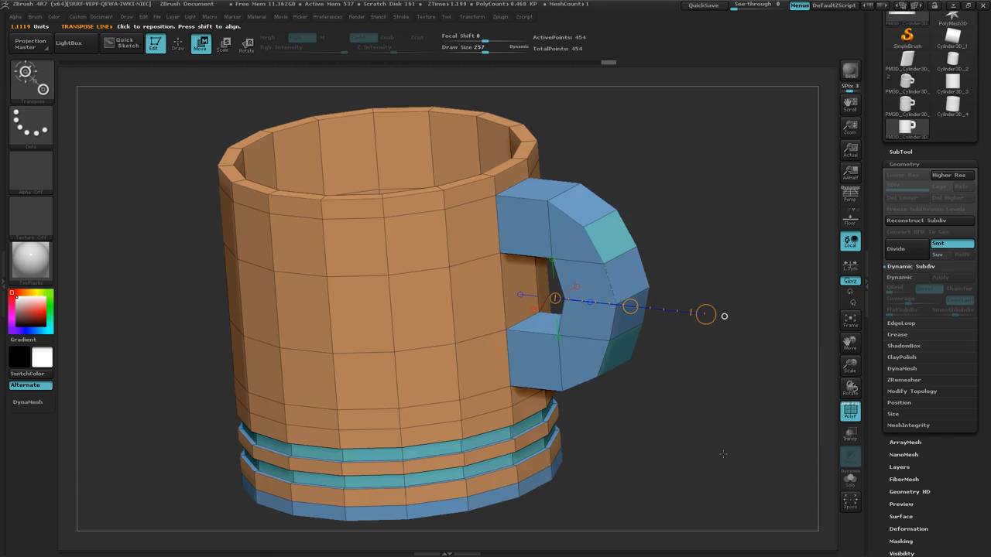
Preview the mug with Dynamic Subdiv and perspective on, hide the wireframe, and return to Draw mode.
key("d")
left_click_drag(706, 425, 712, 442)
key("p")
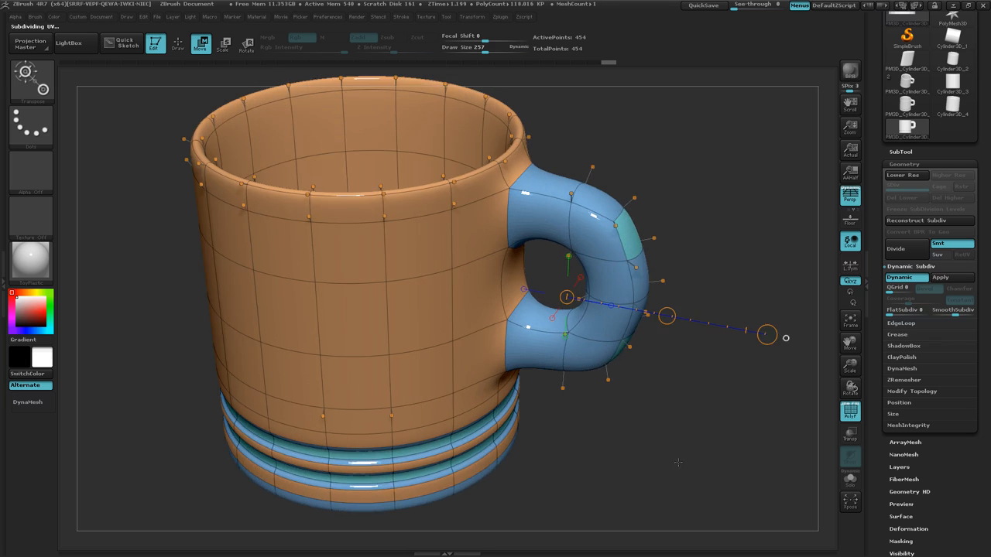
right_click_drag(678, 453, 678, 385, "ctrl")
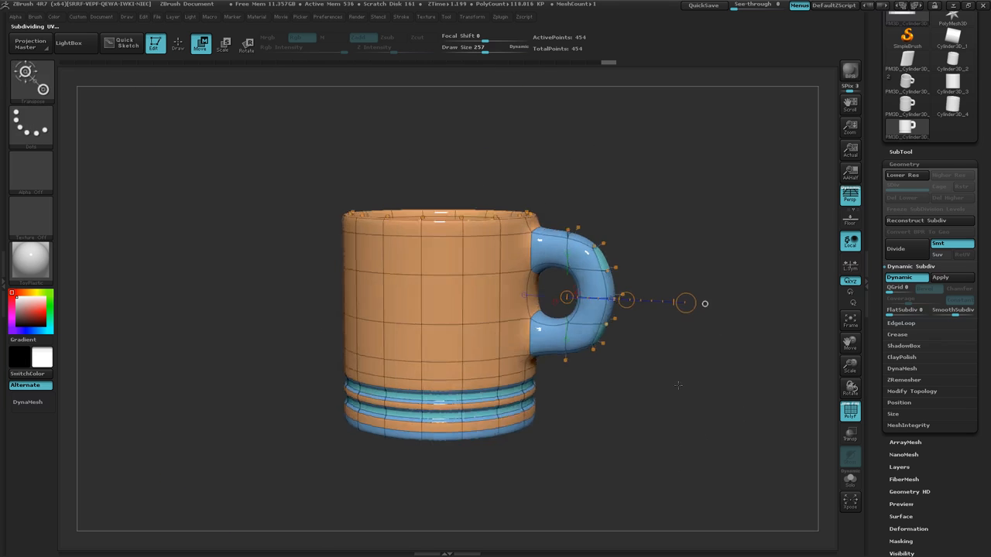
mouse_move(679, 386)
left_mouse_down()
mouse_move(686, 388)
mouse_move(672, 408)
left_mouse_up()
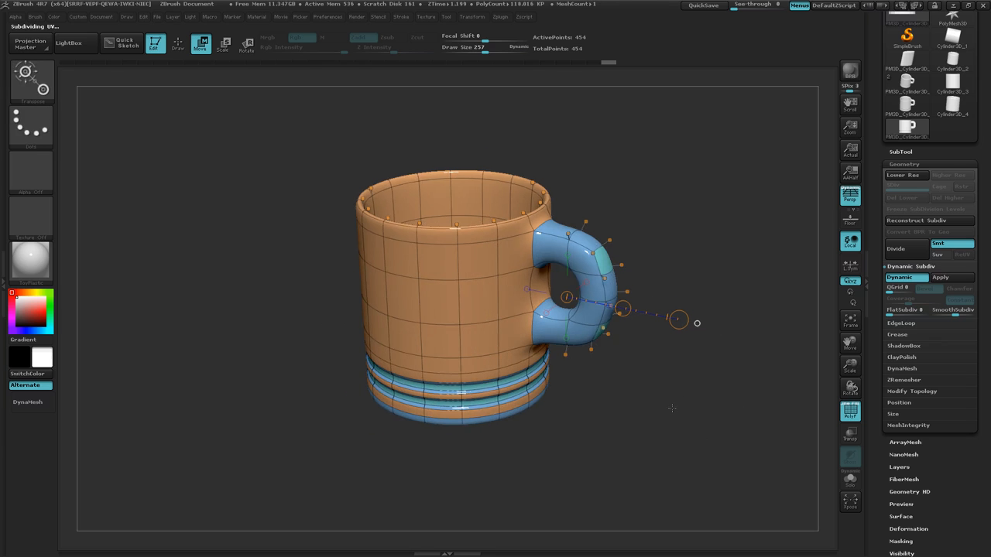
key("shift+f")
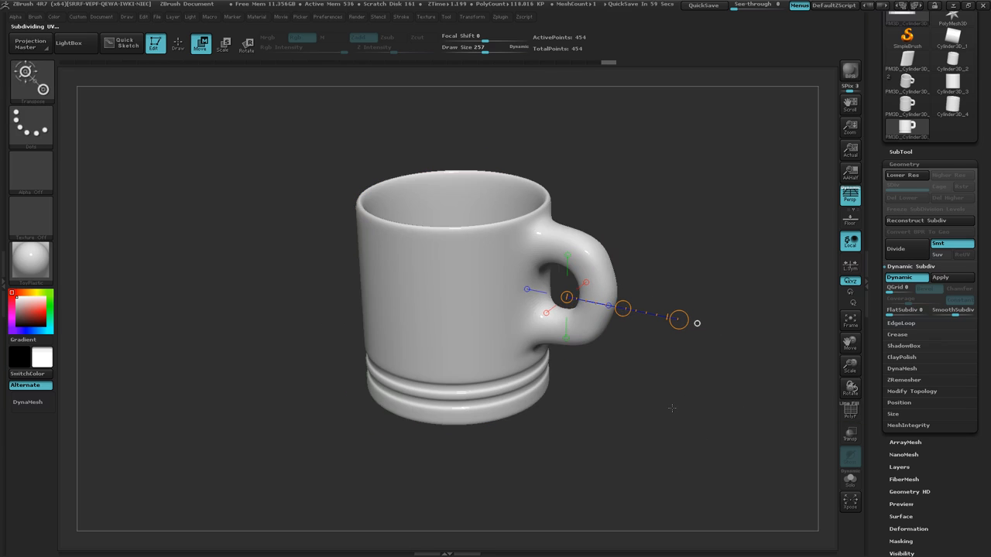
key("q")
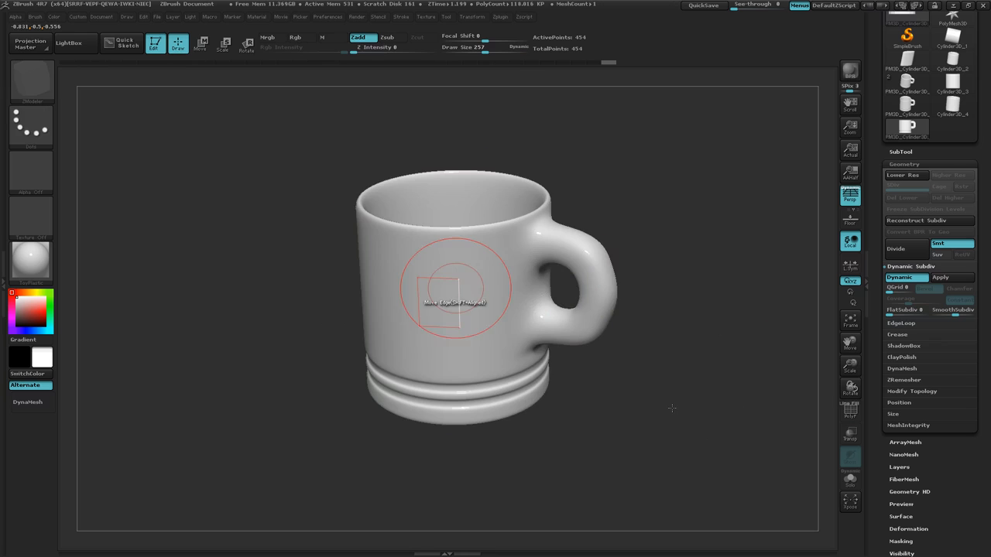
Compare the low-poly and smoothed mug by switching Dynamic Subdiv off and on again, checking the handle's shape.
left_click_drag(679, 413, 630, 287)
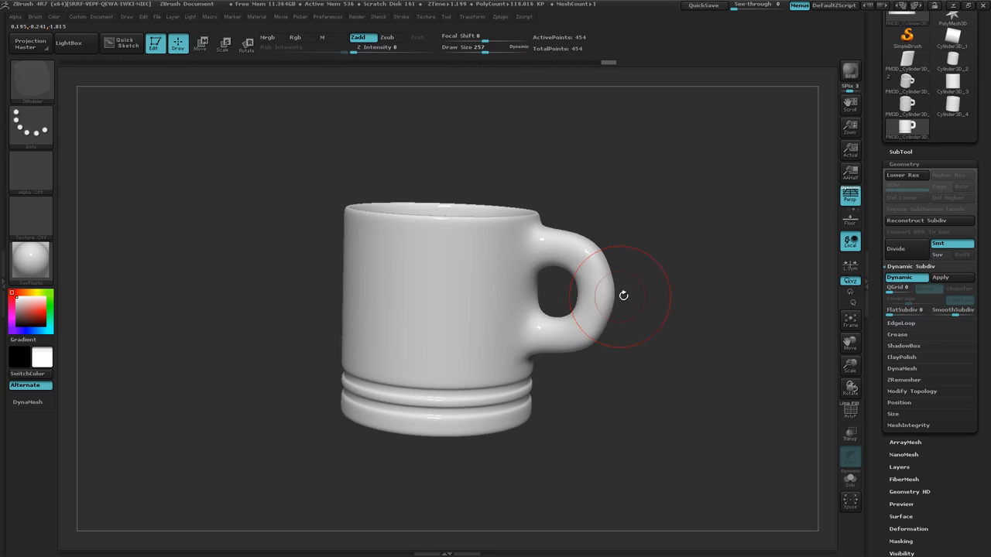
mouse_move(663, 397)
left_mouse_down()
mouse_move(669, 414)
mouse_move(675, 397)
left_mouse_up()
key("shift+d")
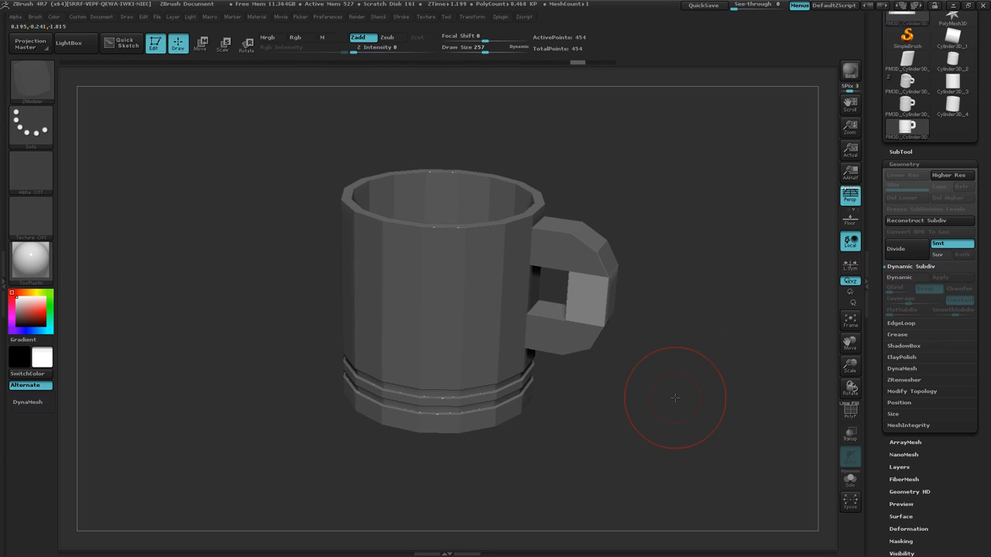
key("d")
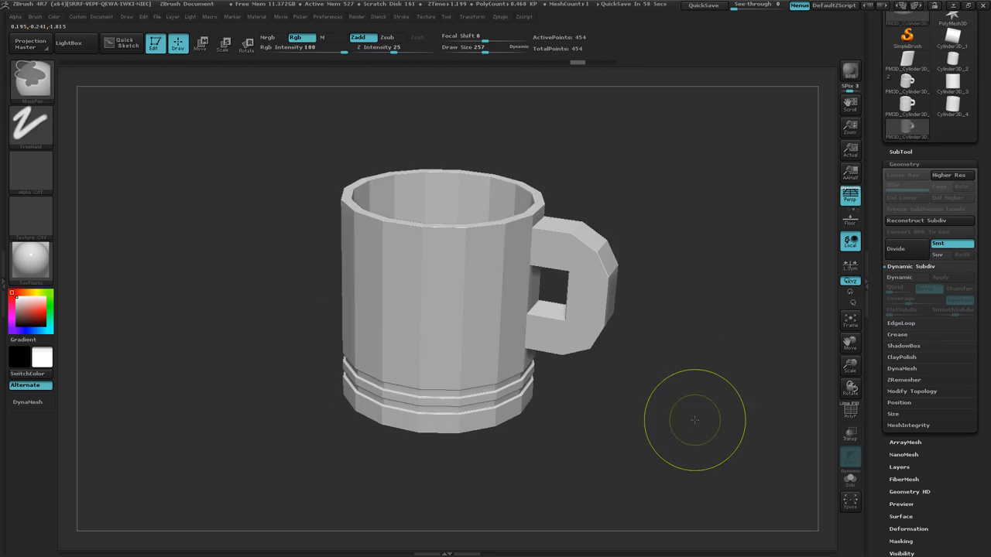
mouse_move(671, 380)
left_mouse_down()
mouse_move(674, 333)
mouse_move(673, 385)
left_mouse_up()
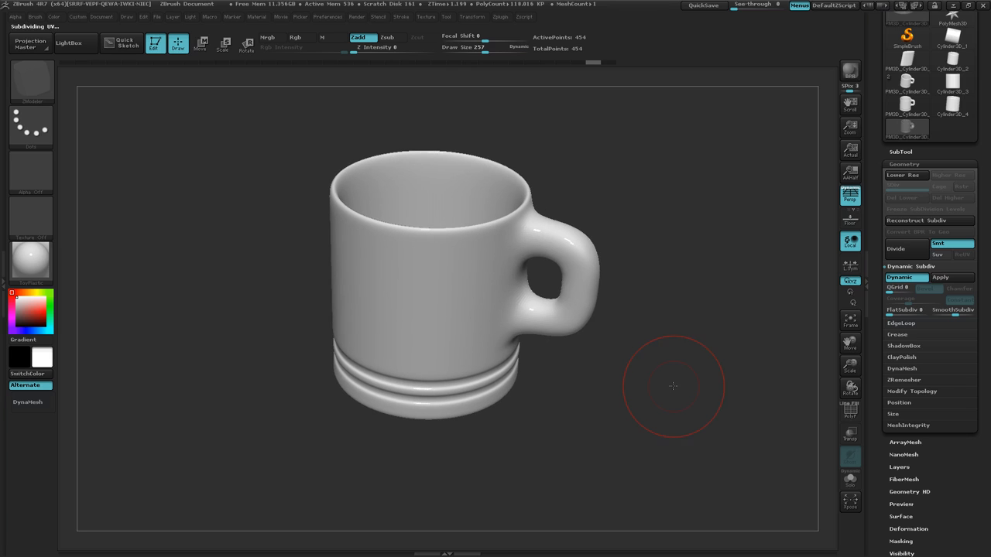
key("alt+Tab")
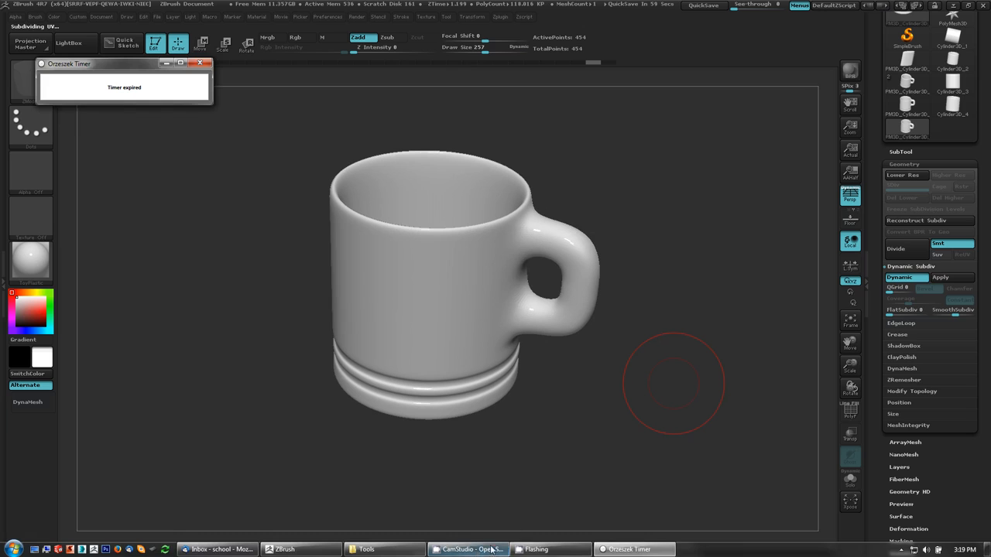
left_click(476, 550)
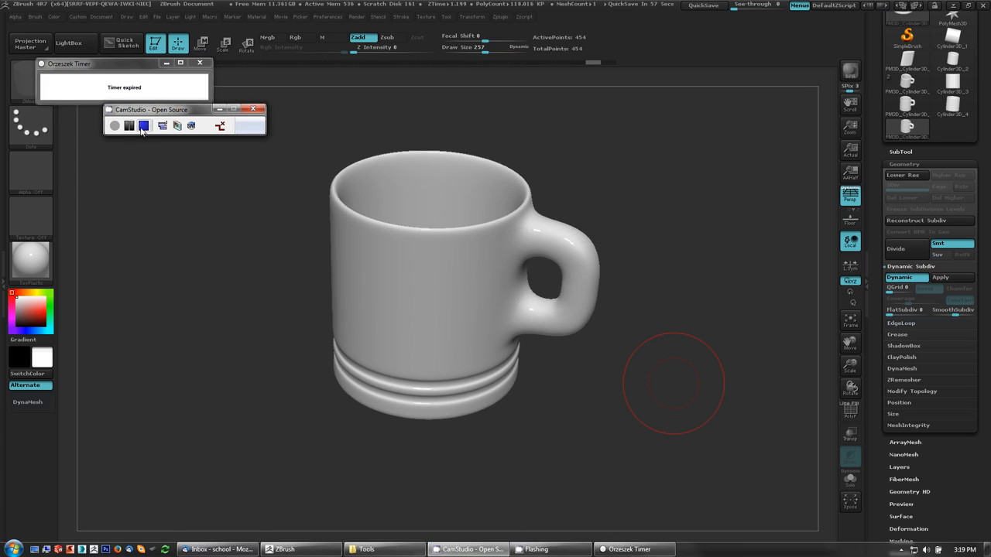